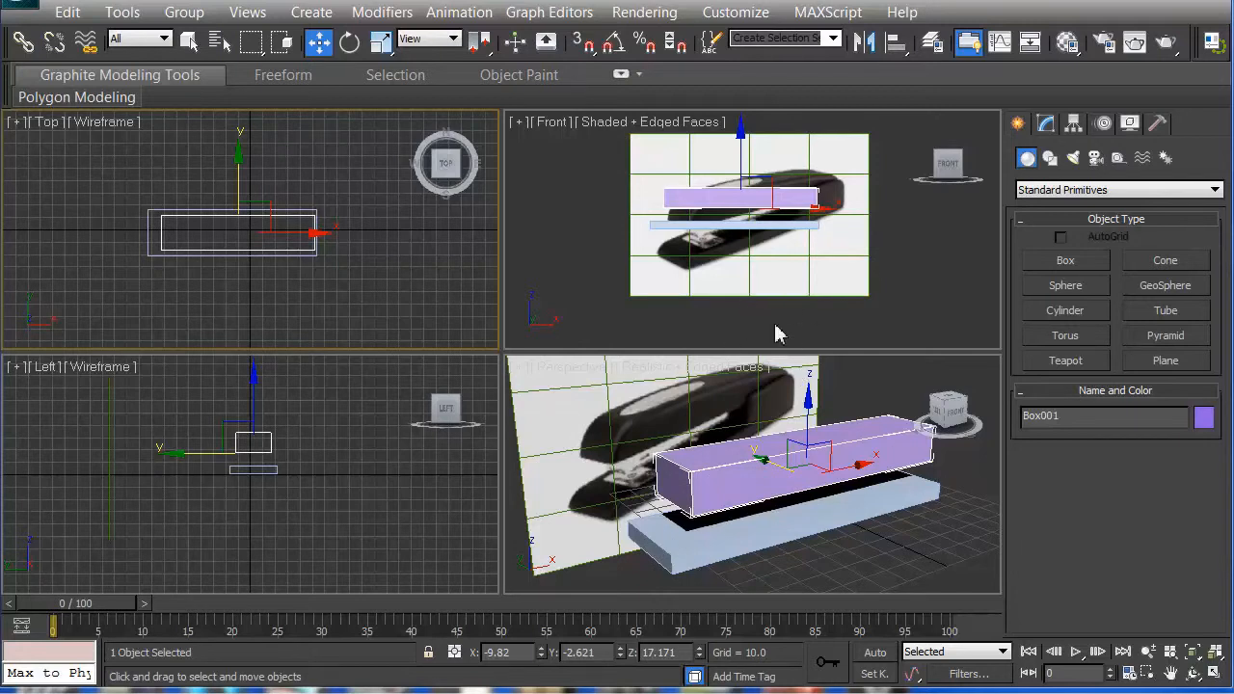
{"action": "left_click", "coordinate": [311, 11]}
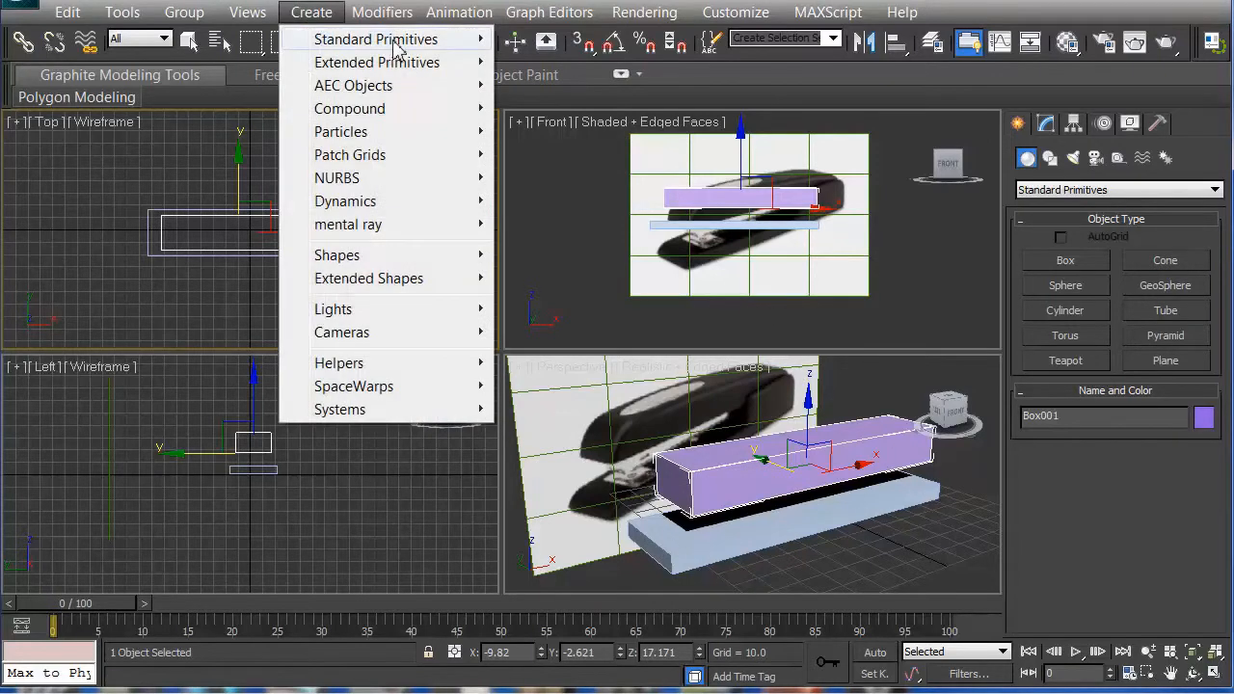
{"action": "mouse_move", "coordinate": [396, 49]}
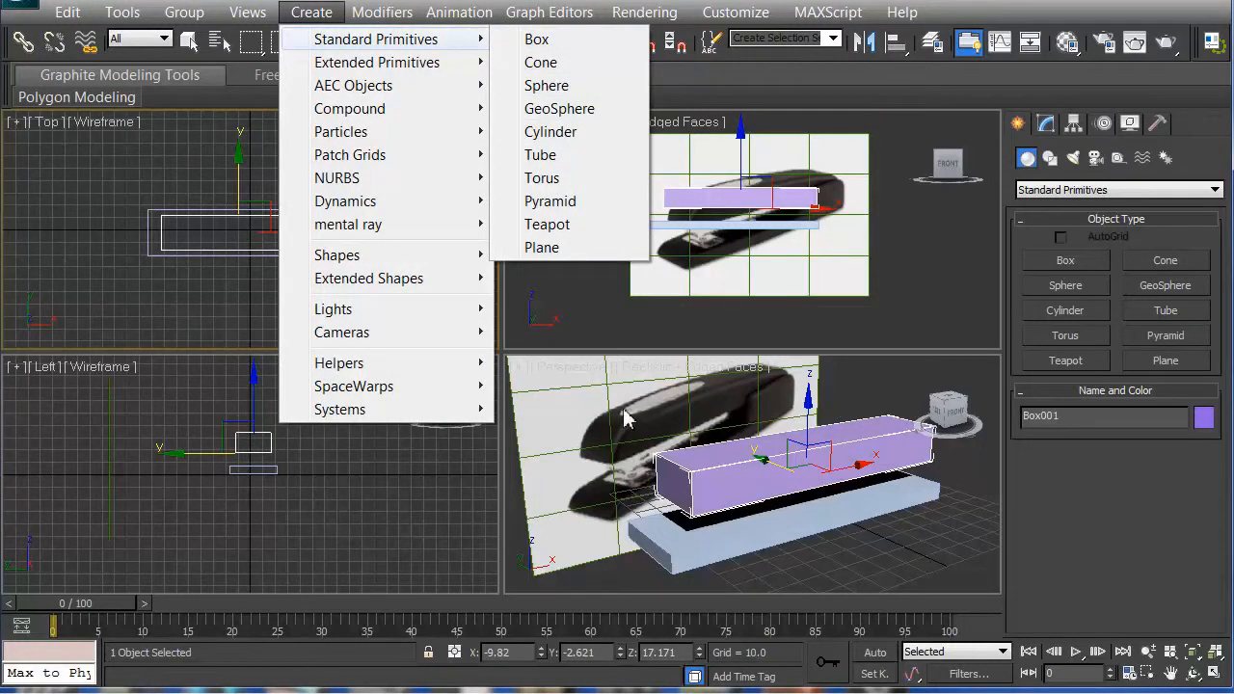
{"action": "left_click", "coordinate": [905, 216]}
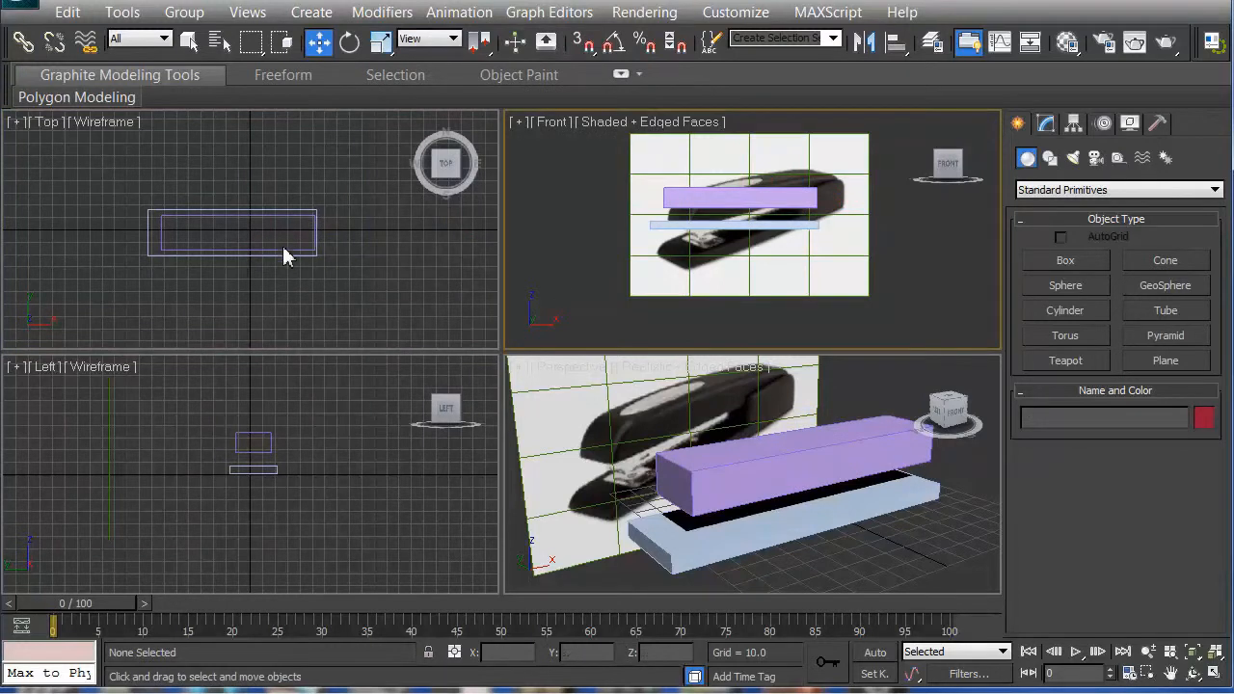
Examine the footprints of the two boxes in an enlarged Top view
{"action": "key", "text": "alt+w"}
{"action": "key", "text": "alt+w"}
{"action": "left_click", "coordinate": [232, 301]}
{"action": "key", "text": "alt+w"}
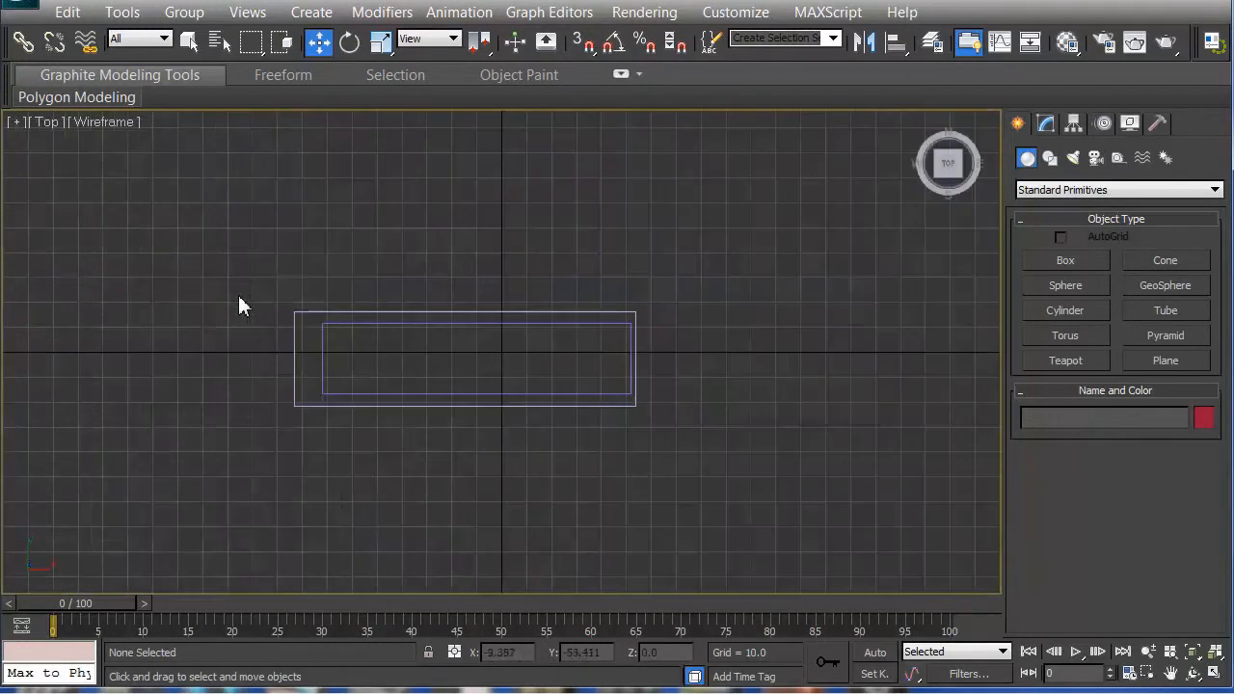
{"action": "scroll", "coordinate": [682, 304], "scroll_direction": "up", "scroll_amount": 5}
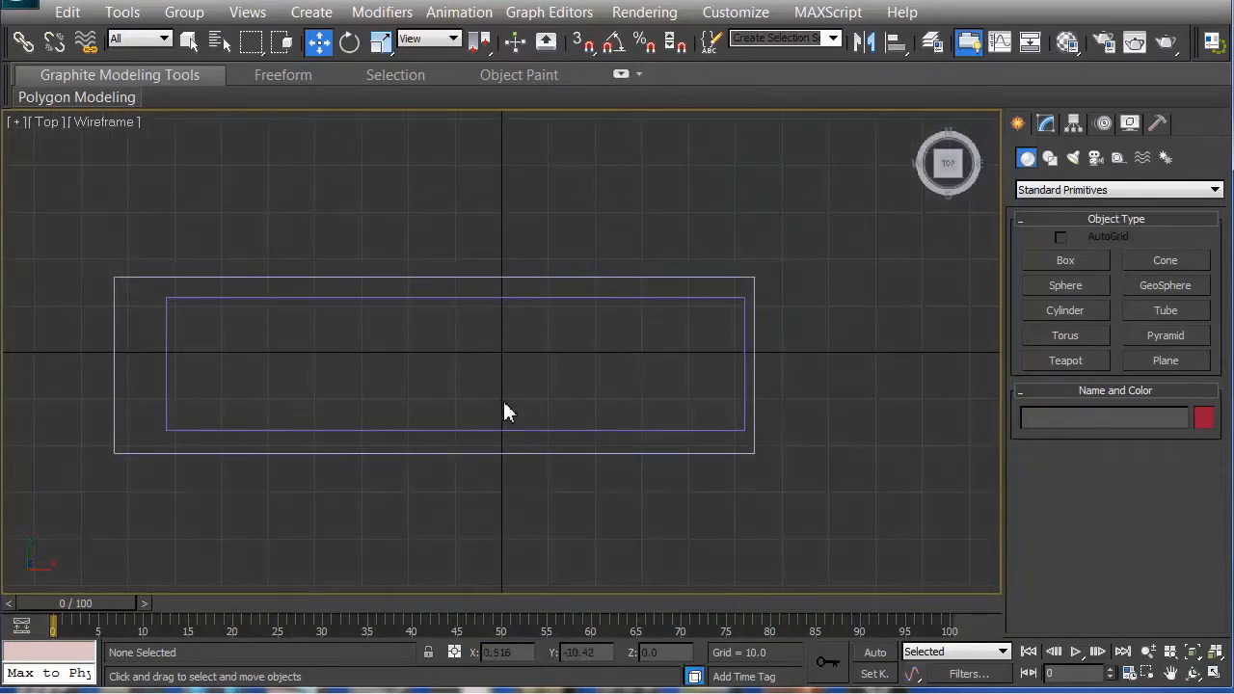
{"action": "key", "text": "alt+w"}
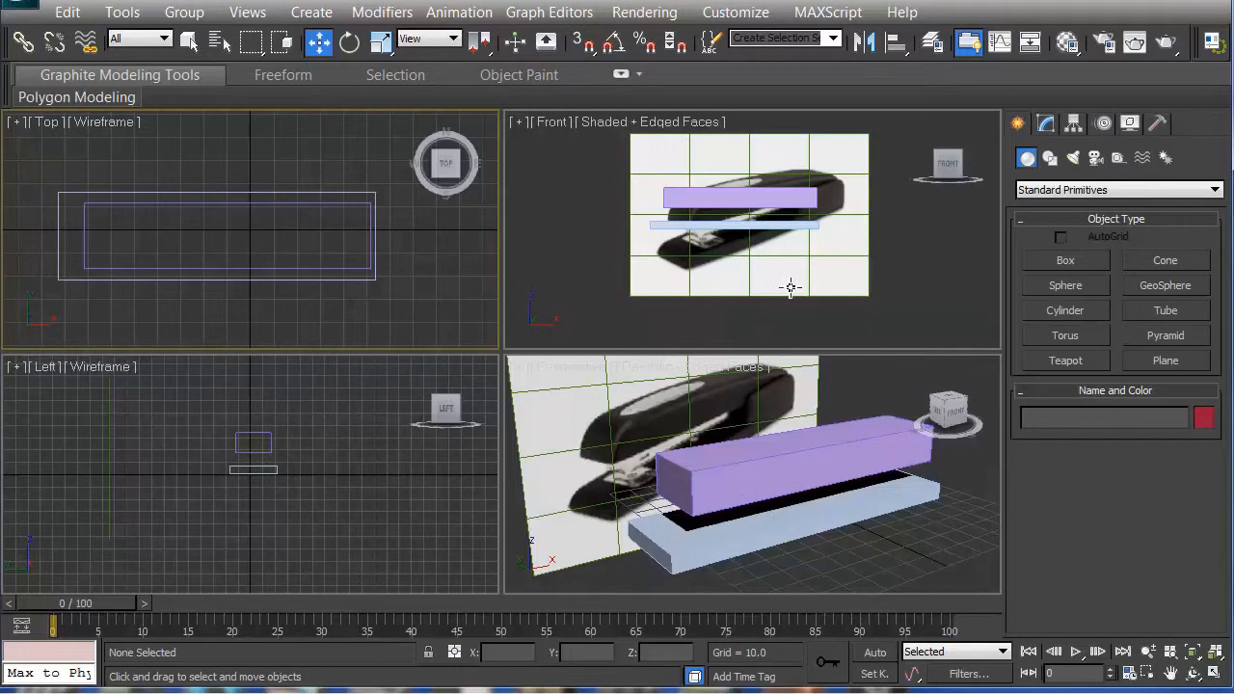
{"action": "key", "text": "alt+w"}
{"action": "key", "text": "alt+w"}
{"action": "key", "text": "alt+w"}
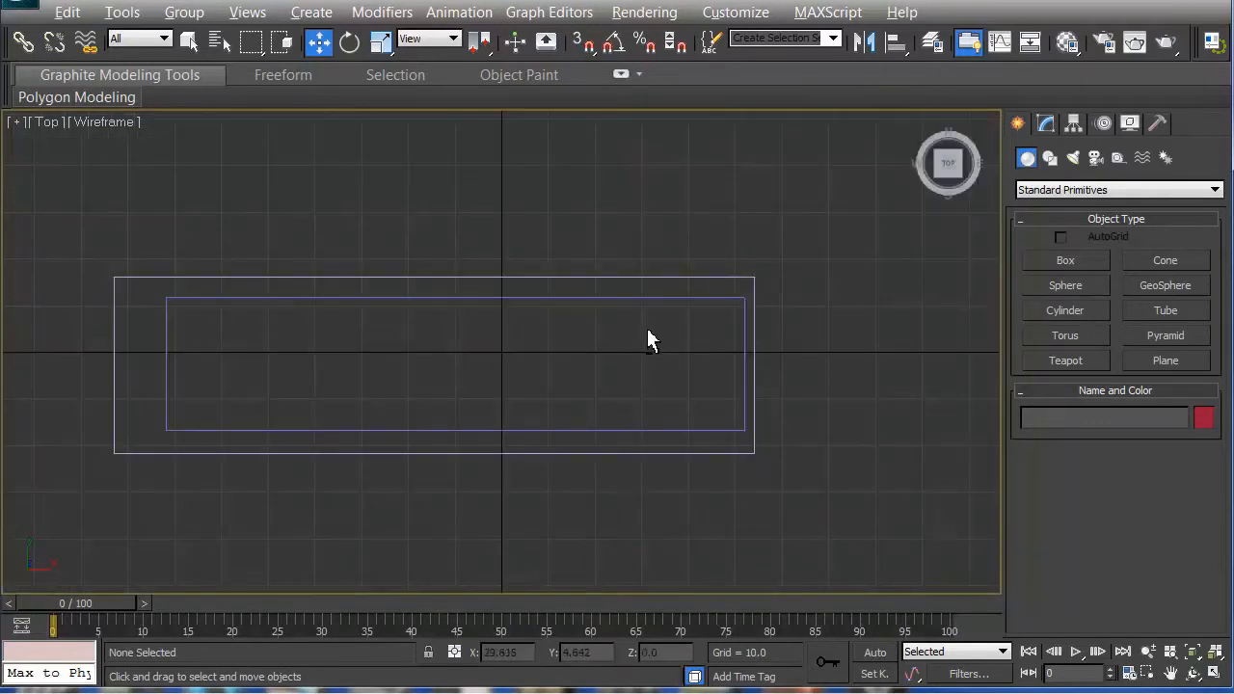
Move the stapler reference plane in the Front view up and sideways beside the boxes, to about X 121, Z 49.6
{"action": "key", "text": "alt+w"}
{"action": "left_click", "coordinate": [789, 297]}
{"action": "key", "text": "alt+w"}
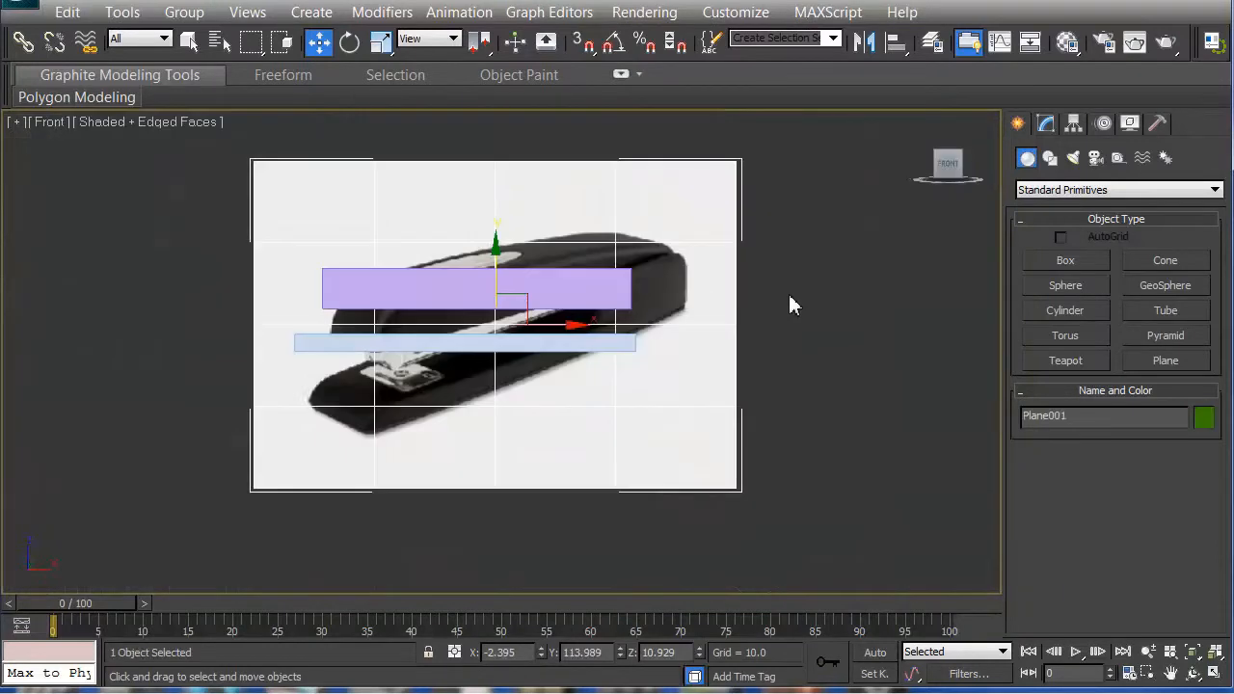
{"action": "left_click_drag", "start_coordinate": [719, 230], "coordinate": [667, 157]}
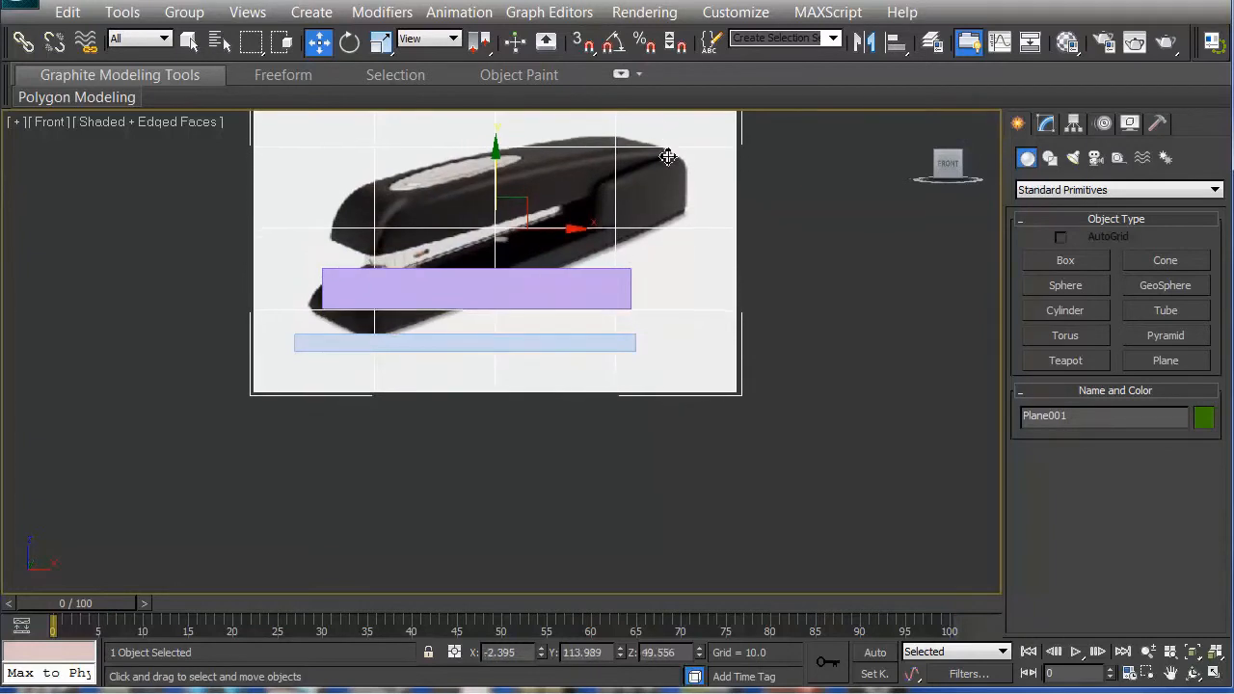
{"action": "left_click", "coordinate": [596, 281]}
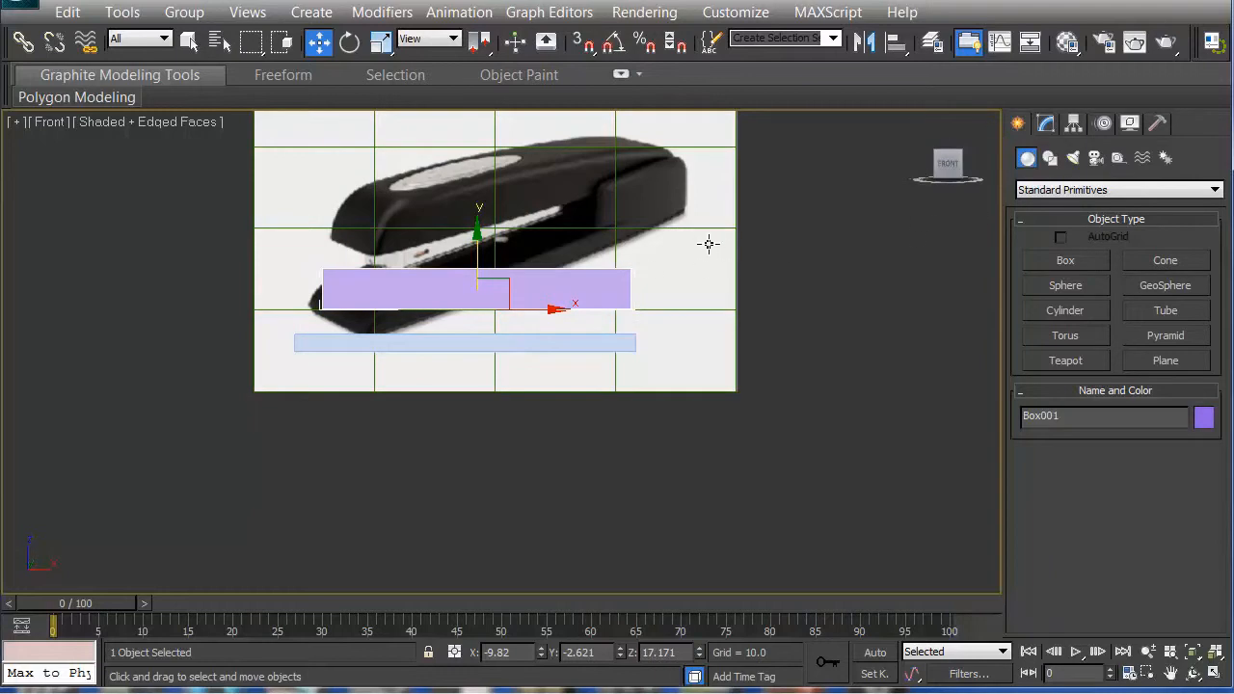
{"action": "left_click", "coordinate": [609, 228]}
{"action": "left_click_drag", "start_coordinate": [573, 232], "coordinate": [878, 257]}
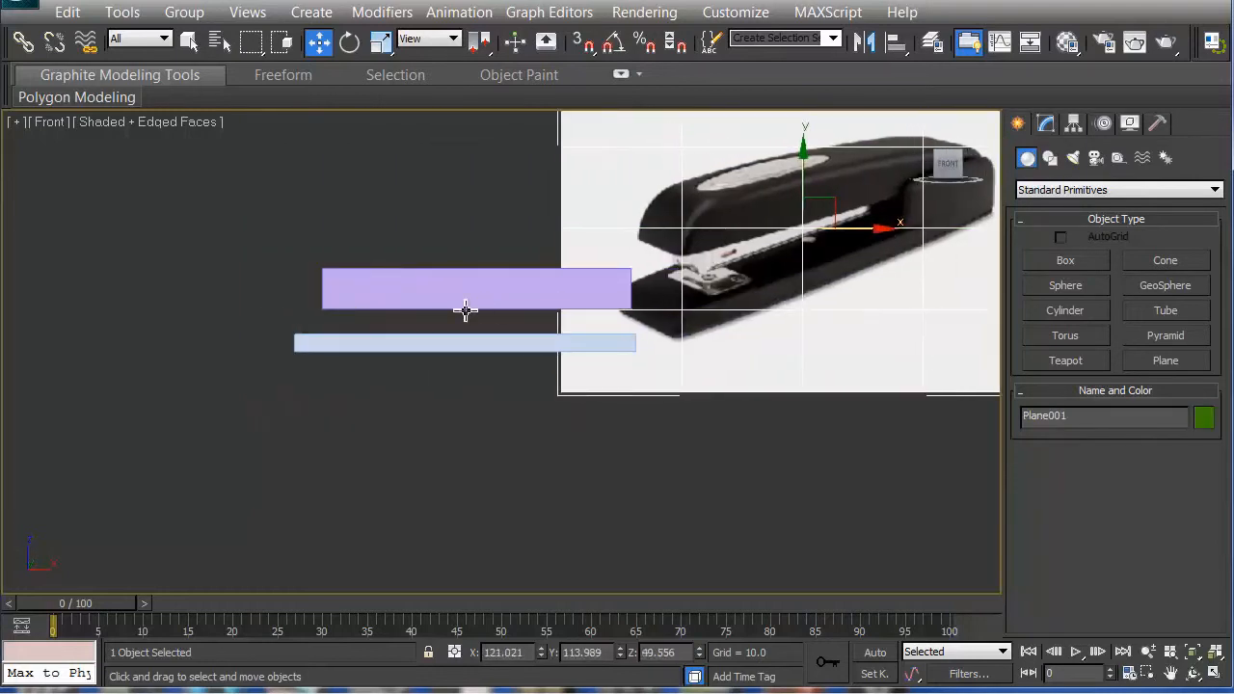
Convert the upper purple box to an Editable Poly
{"action": "middle_click_drag", "start_coordinate": [407, 386], "coordinate": [372, 394], "text": "alt"}
{"action": "key", "text": "l"}
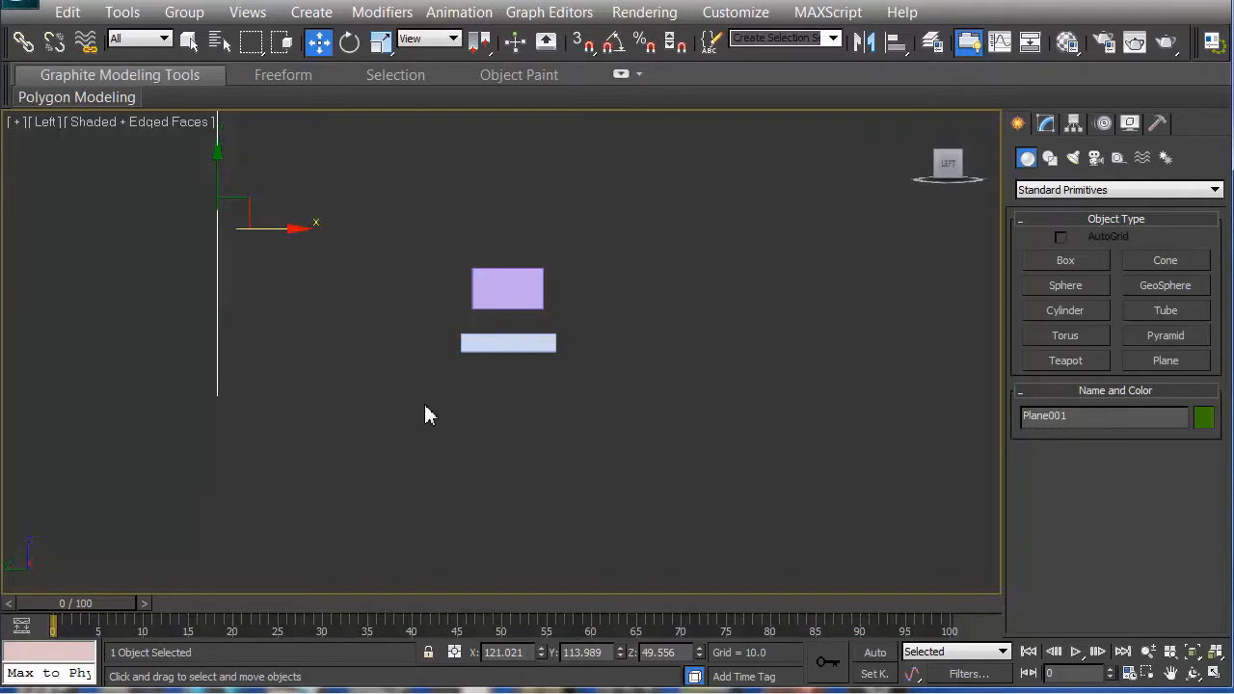
{"action": "key", "text": "f"}
{"action": "left_click", "coordinate": [486, 279]}
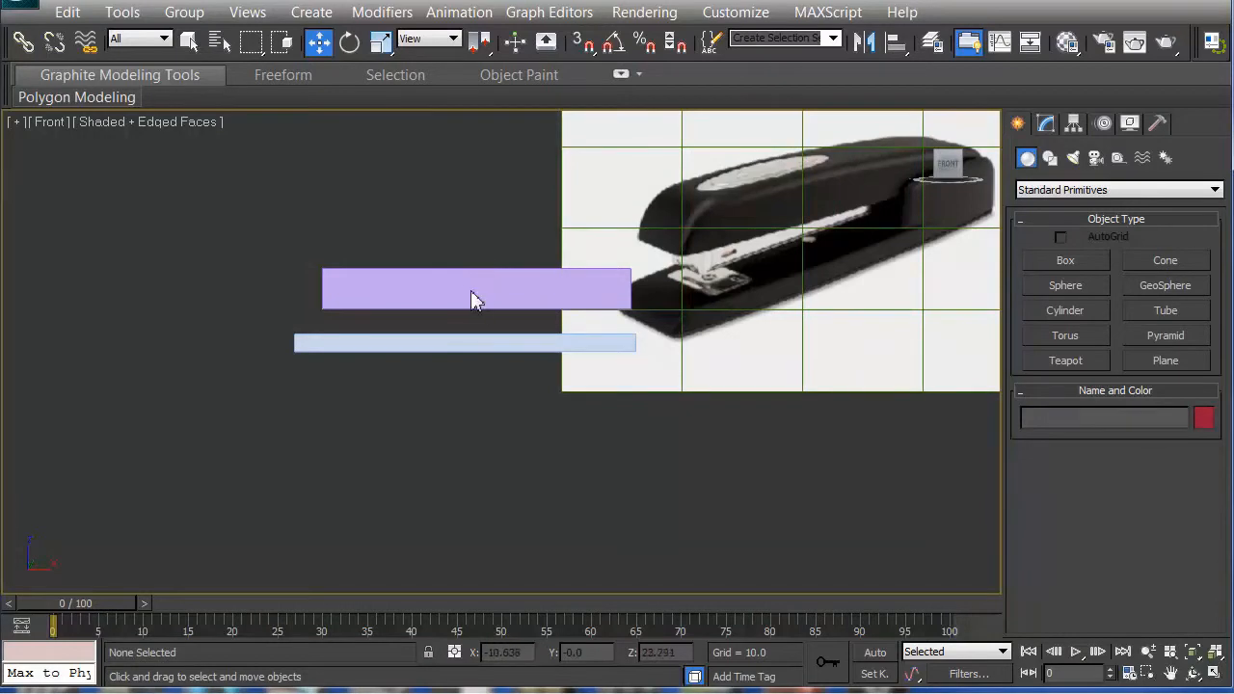
{"action": "left_click_drag", "start_coordinate": [316, 289], "coordinate": [318, 289]}
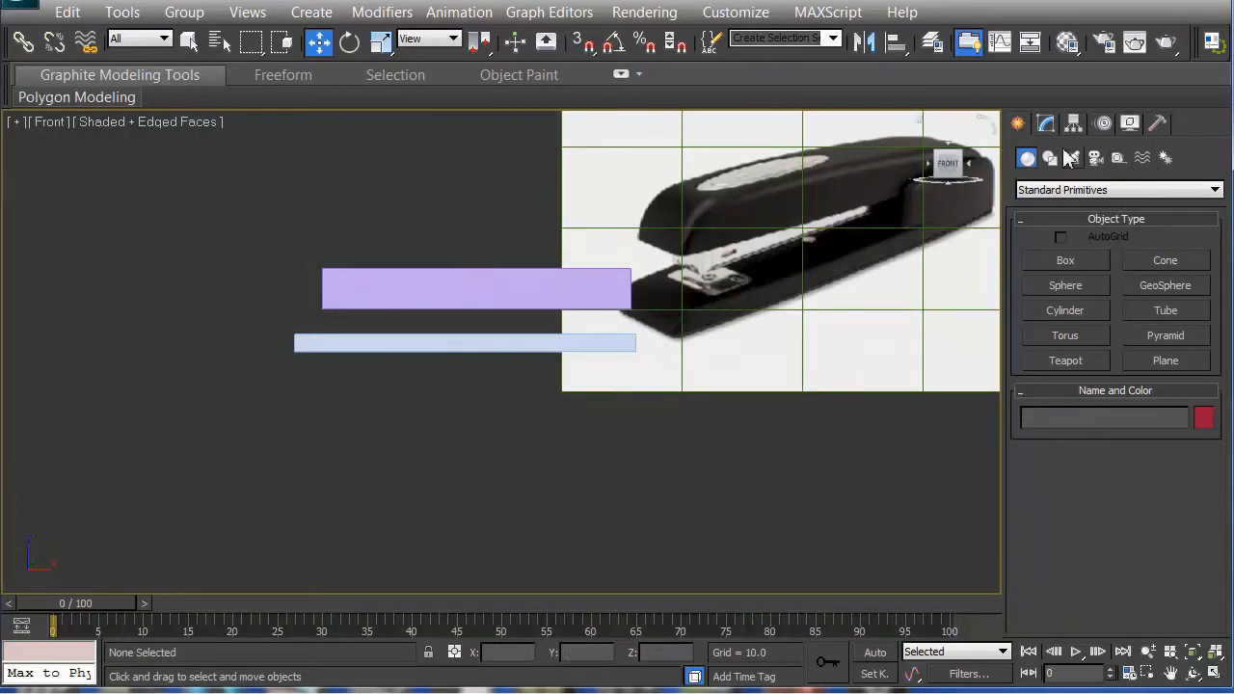
{"action": "right_click", "coordinate": [499, 266]}
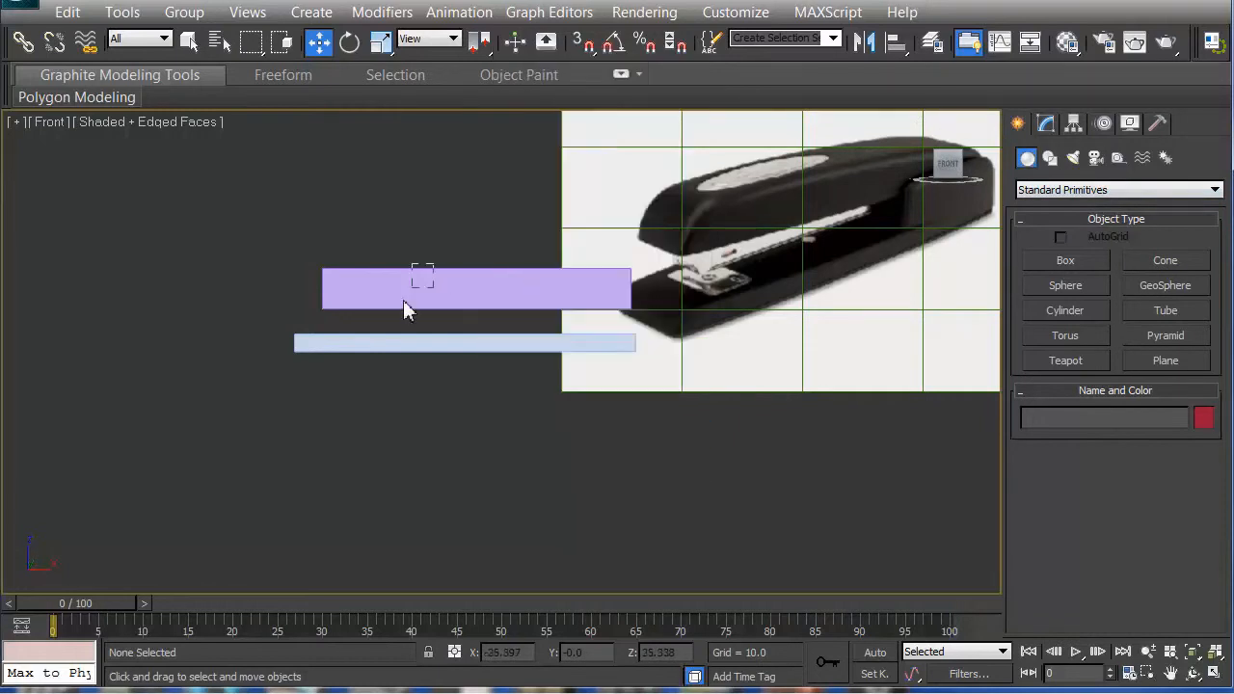
{"action": "left_click", "coordinate": [414, 292]}
{"action": "right_click", "coordinate": [488, 280]}
{"action": "mouse_move", "coordinate": [553, 508]}
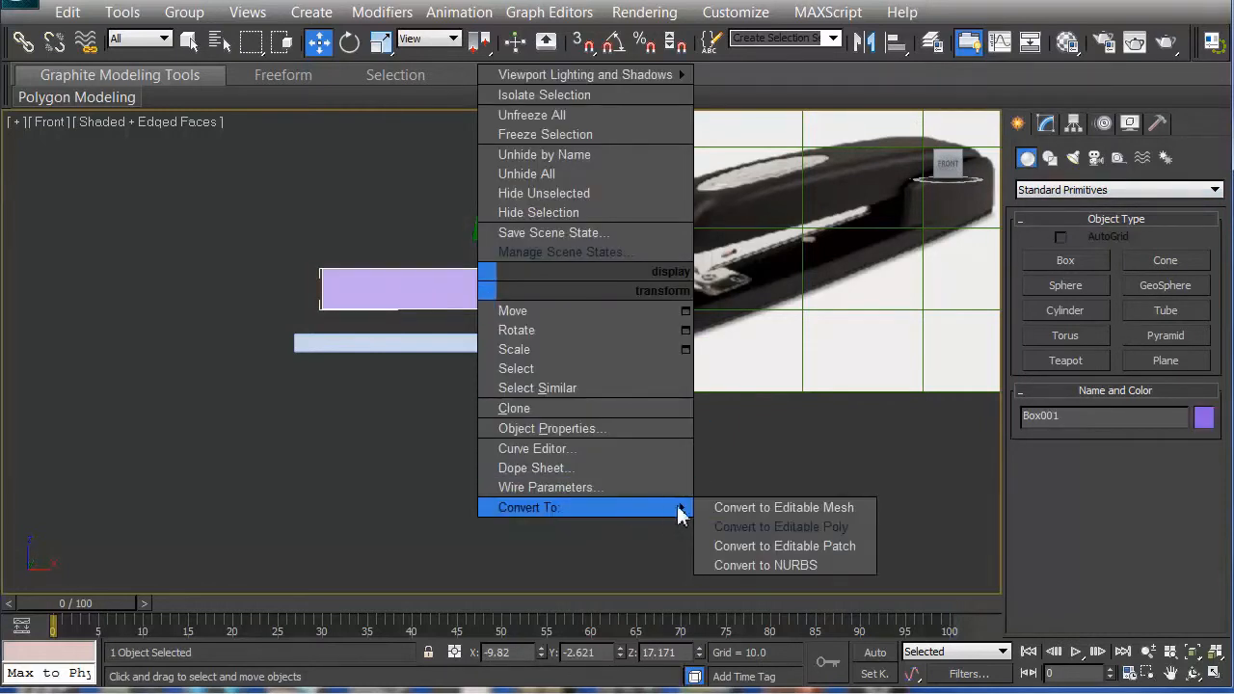
{"action": "left_click", "coordinate": [761, 526]}
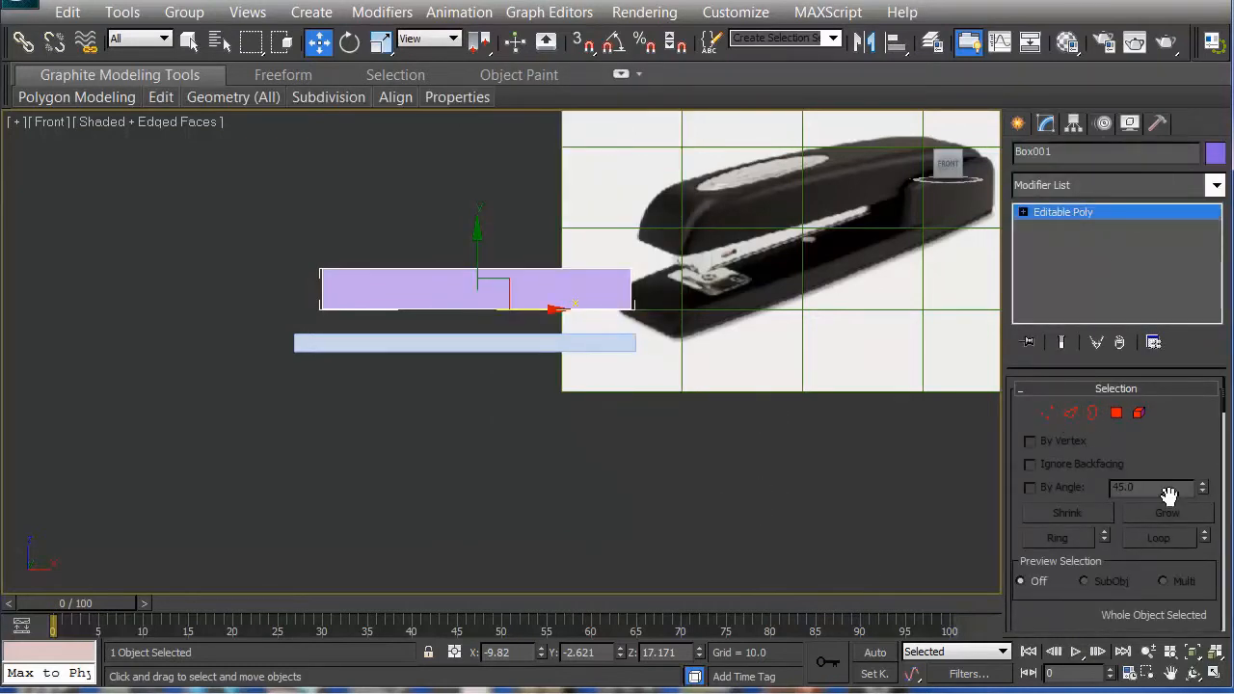
Switch the purple box to Edge sub-object level and expand the Graphite Modeling Tools to their full display
{"action": "mouse_move", "coordinate": [1178, 444]}
{"action": "left_mouse_down"}
{"action": "mouse_move", "coordinate": [1189, 364]}
{"action": "mouse_move", "coordinate": [1181, 467]}
{"action": "left_mouse_up"}
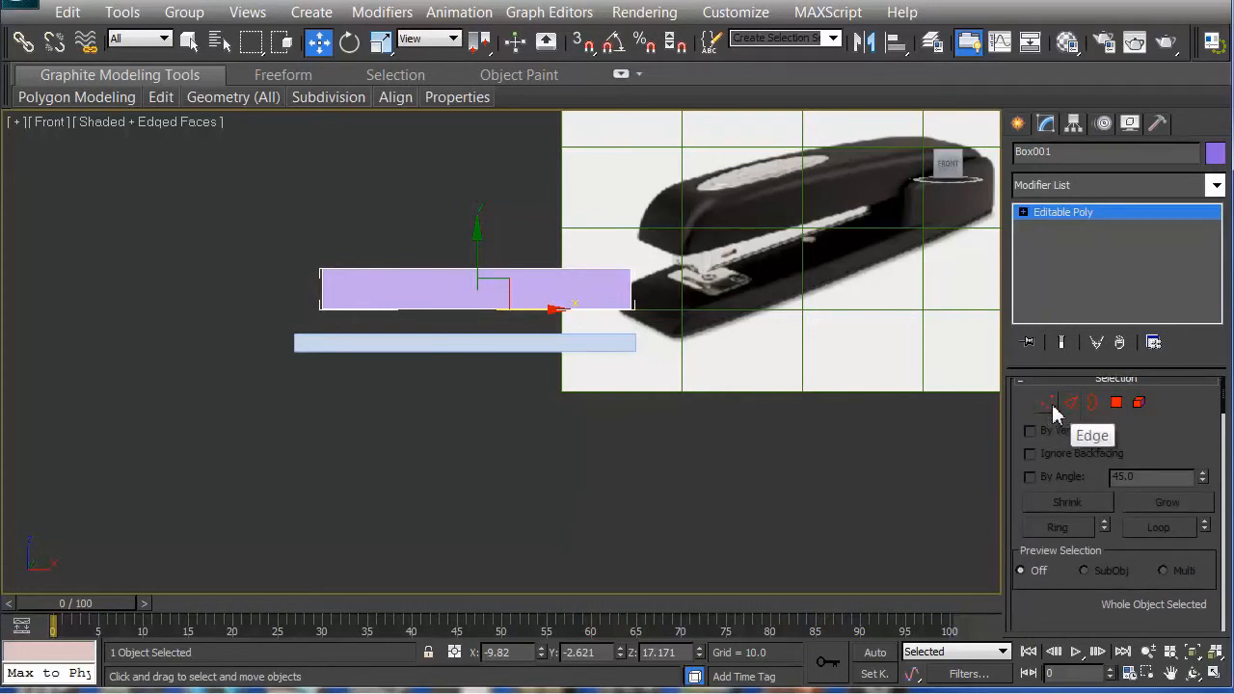
{"action": "left_click", "coordinate": [1115, 404]}
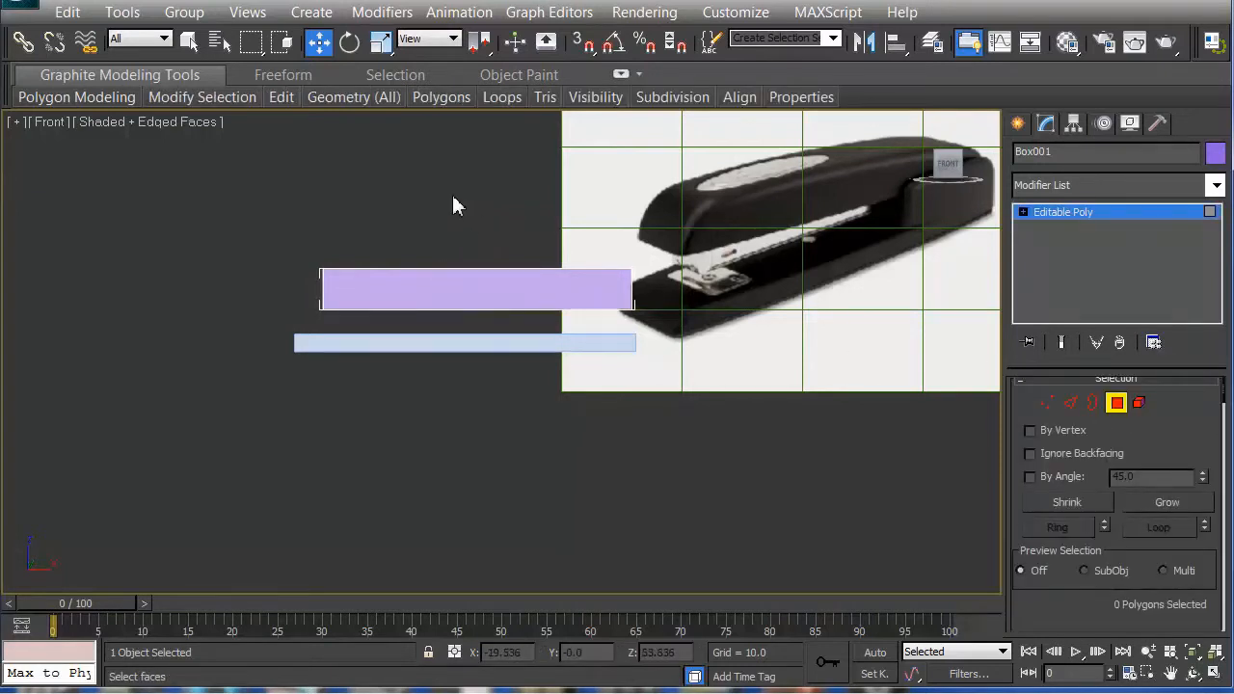
{"action": "left_click", "coordinate": [1065, 403]}
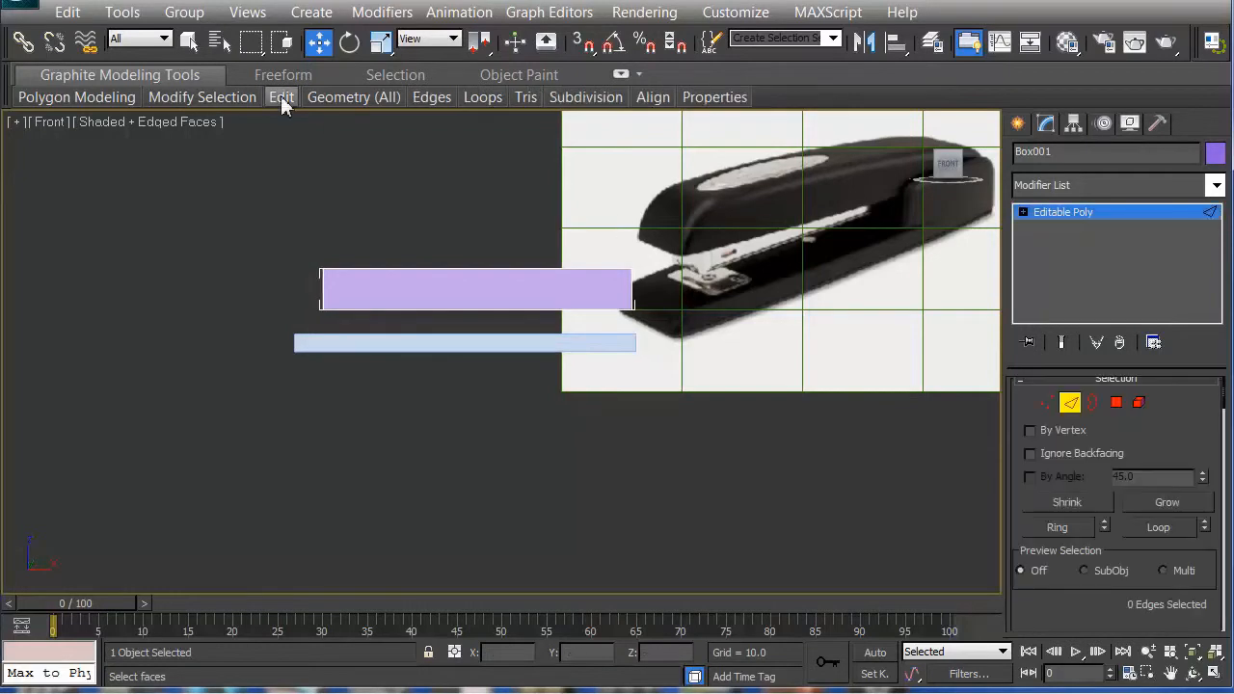
{"action": "left_click", "coordinate": [620, 76]}
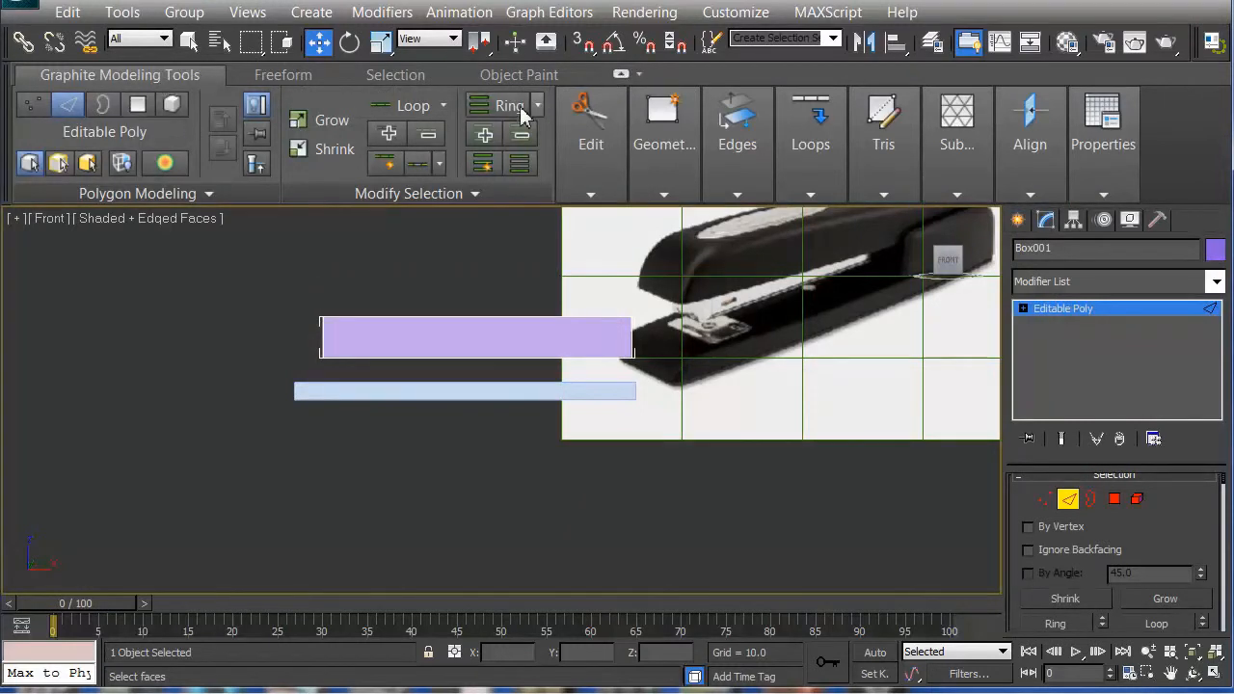
{"action": "left_click", "coordinate": [126, 14]}
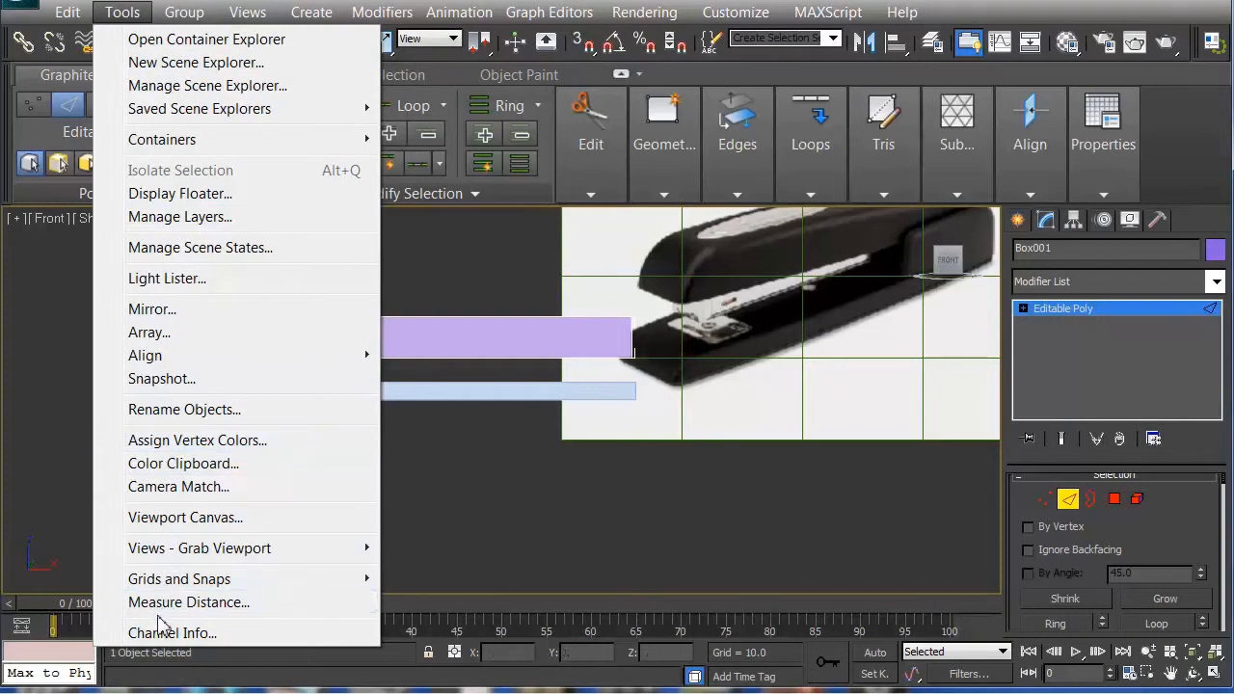
{"action": "mouse_move", "coordinate": [258, 552]}
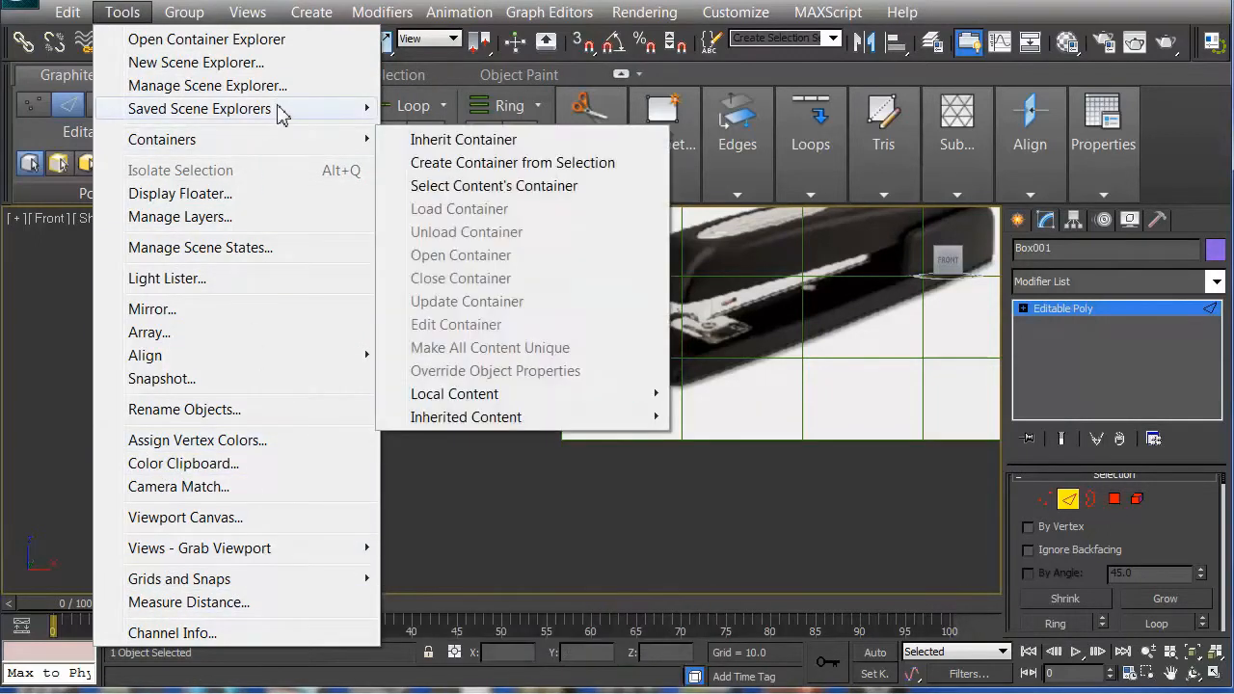
{"action": "mouse_move", "coordinate": [241, 24]}
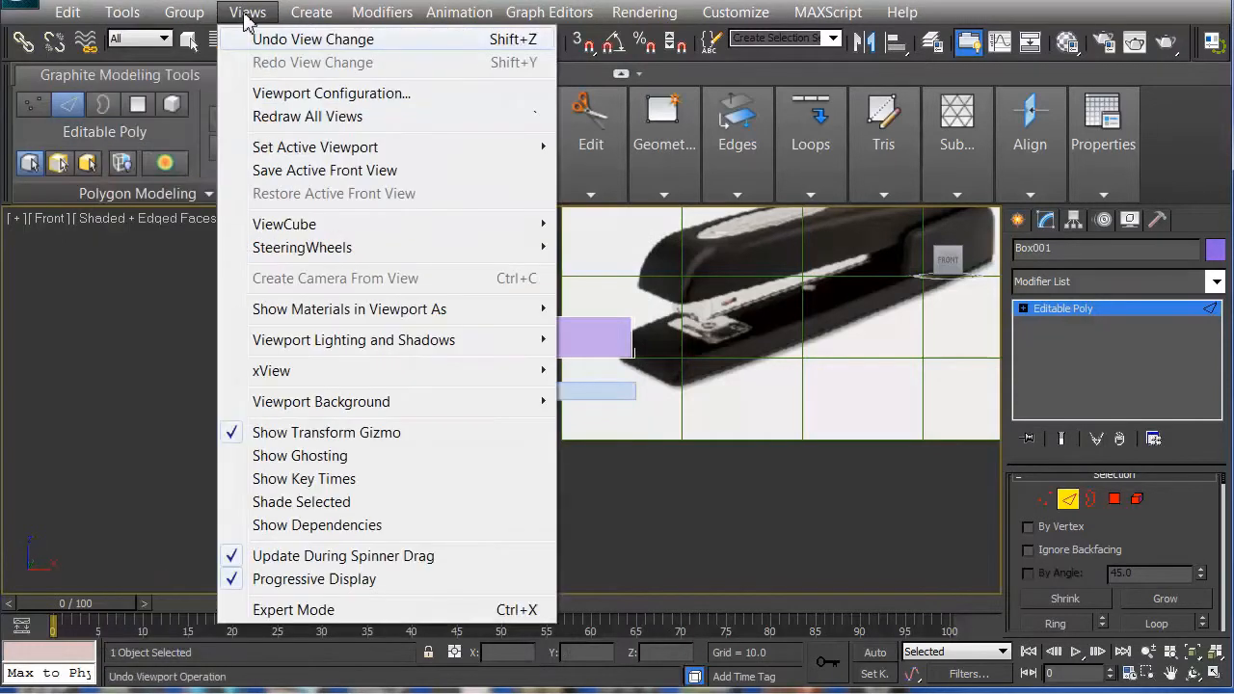
{"action": "mouse_move", "coordinate": [150, 29]}
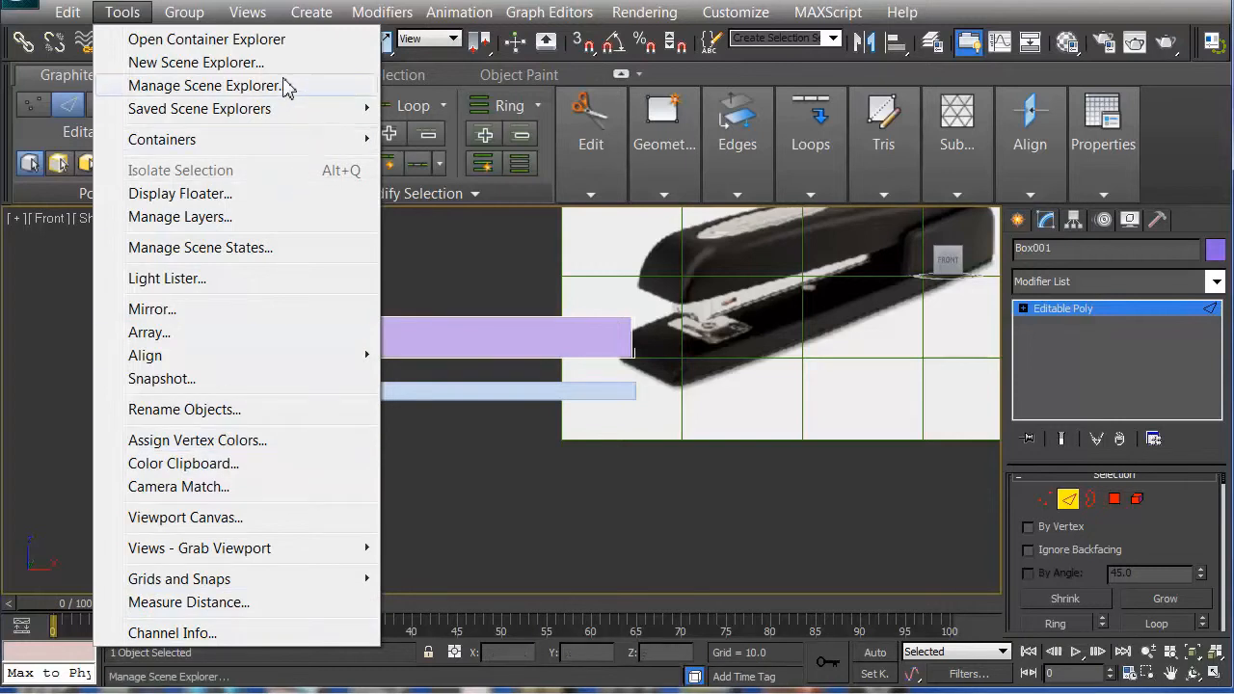
{"action": "right_click", "coordinate": [256, 10]}
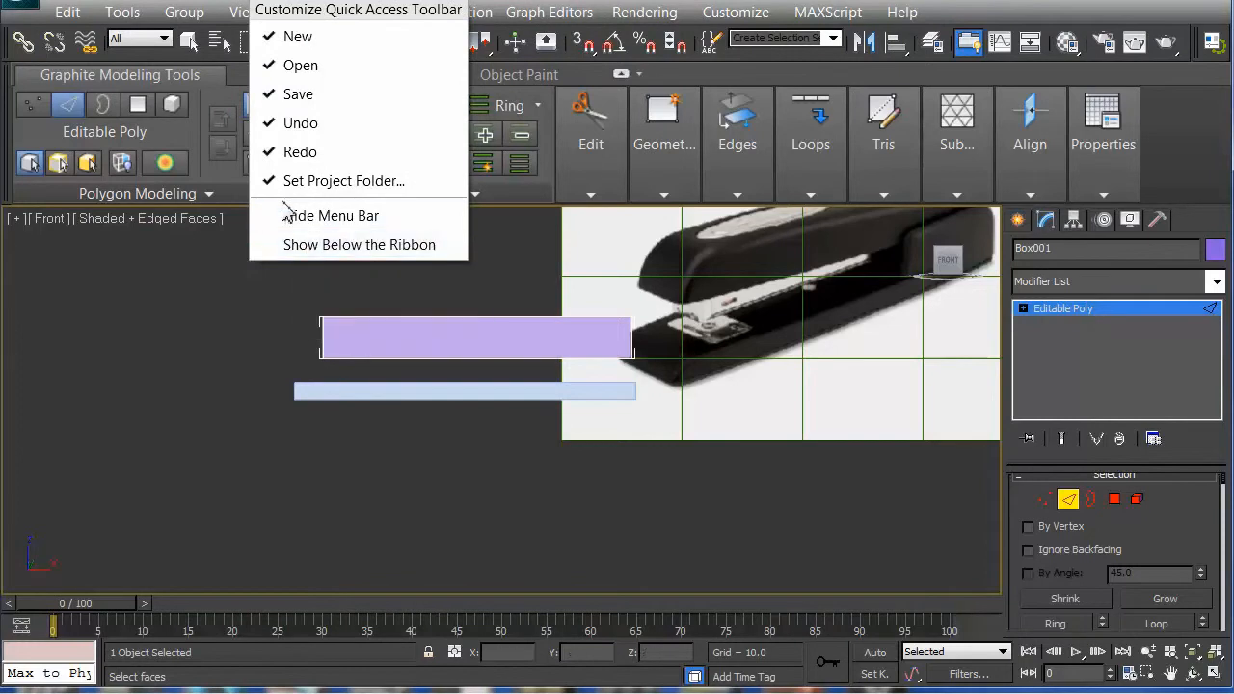
{"action": "left_click", "coordinate": [201, 316]}
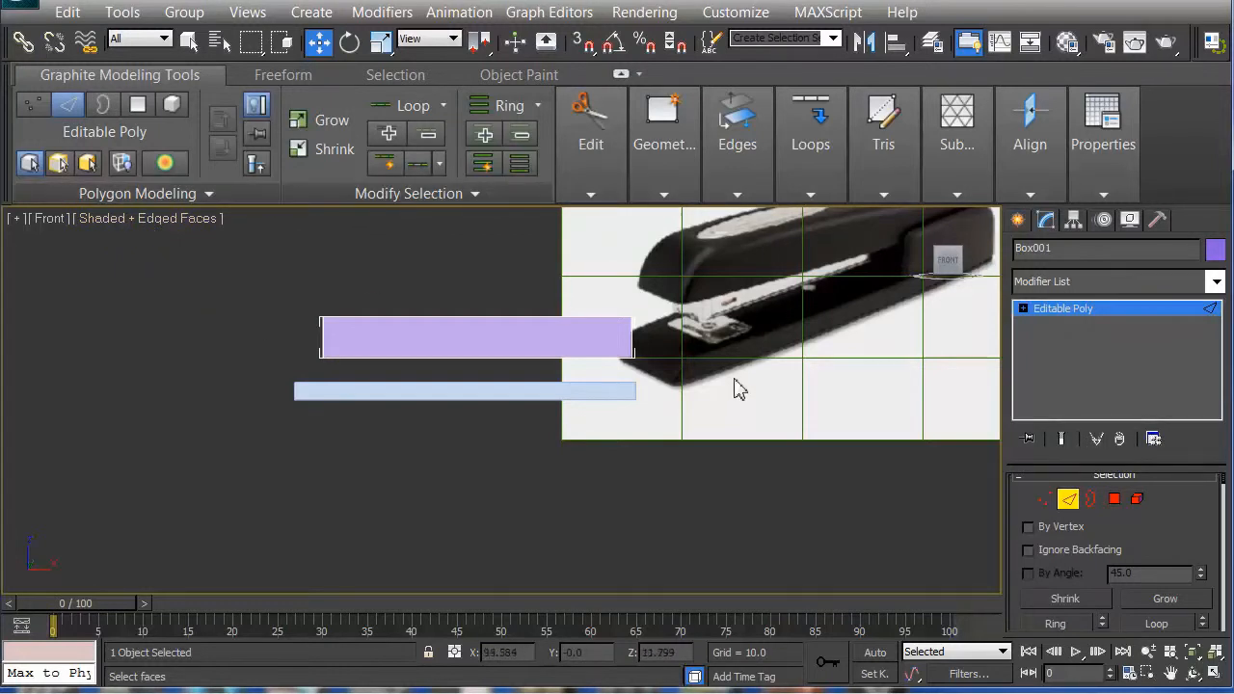
{"action": "middle_click_drag", "start_coordinate": [703, 456], "coordinate": [598, 529], "text": "alt"}
{"action": "key", "text": "f"}
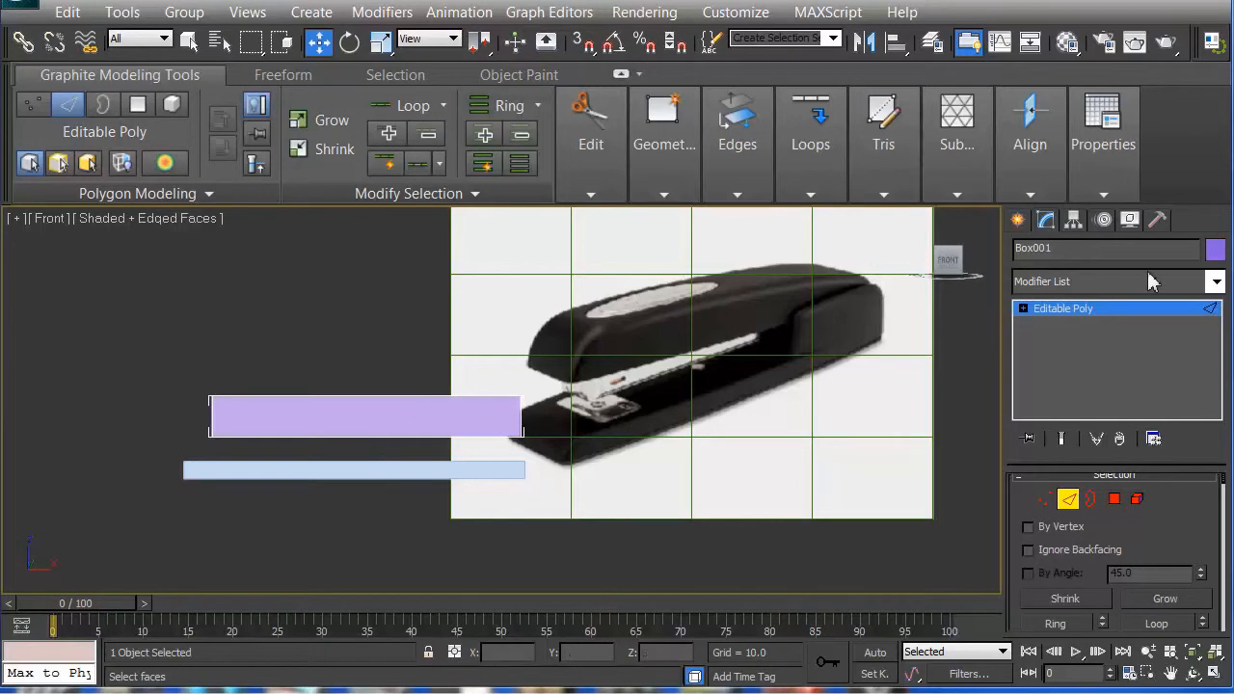
{"action": "left_click", "coordinate": [1215, 280]}
{"action": "left_click_drag", "start_coordinate": [1215, 4], "coordinate": [1215, 50]}
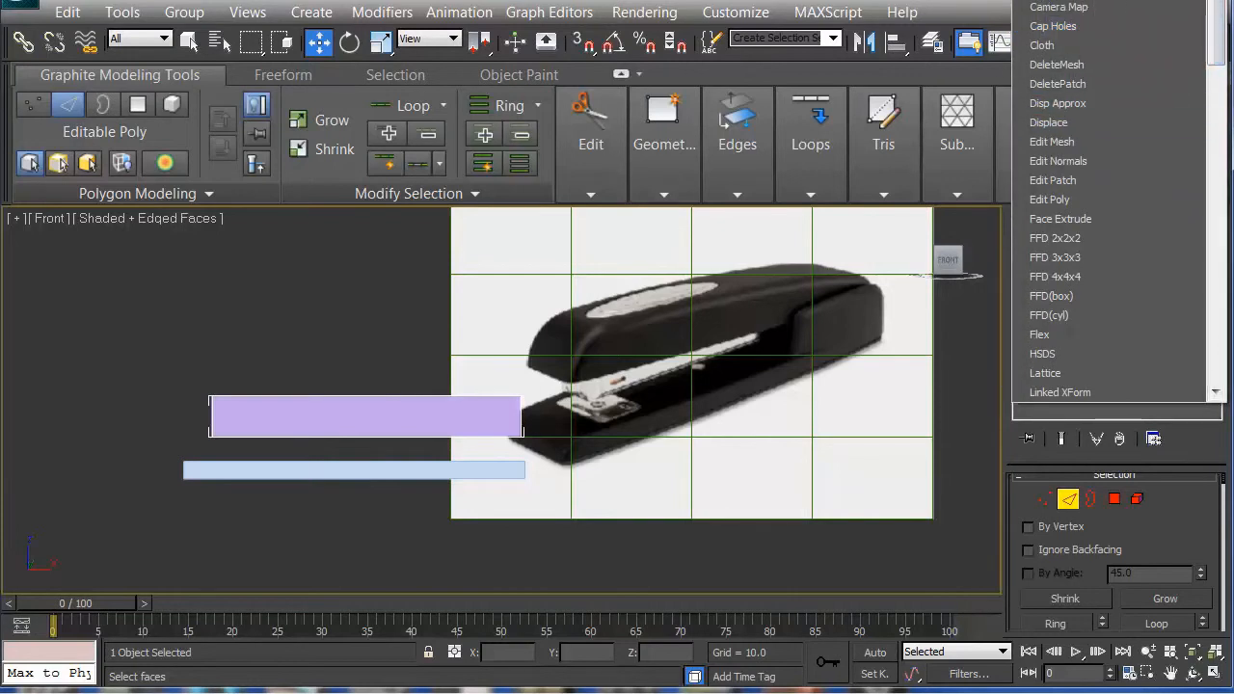
{"action": "left_click", "coordinate": [304, 286]}
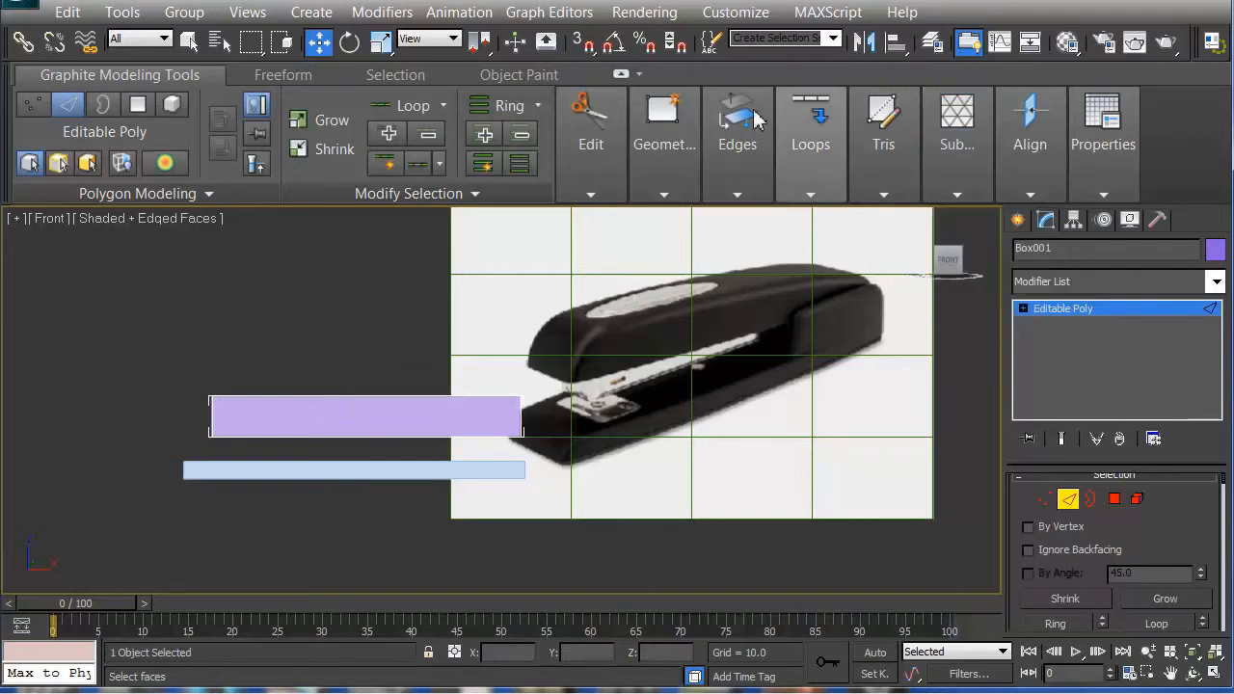
Toggle the Graphite Modeling Tools off and on, and cycle them between minimized and full display
{"action": "left_click", "coordinate": [968, 42]}
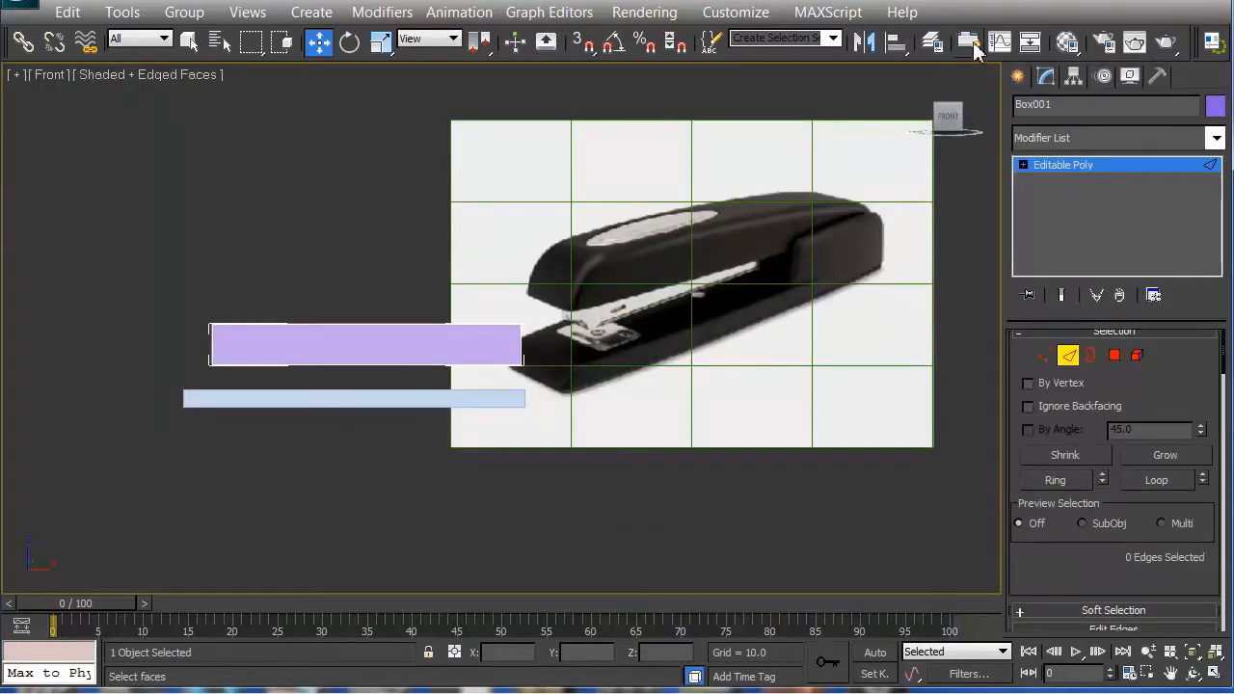
{"action": "left_click", "coordinate": [970, 42]}
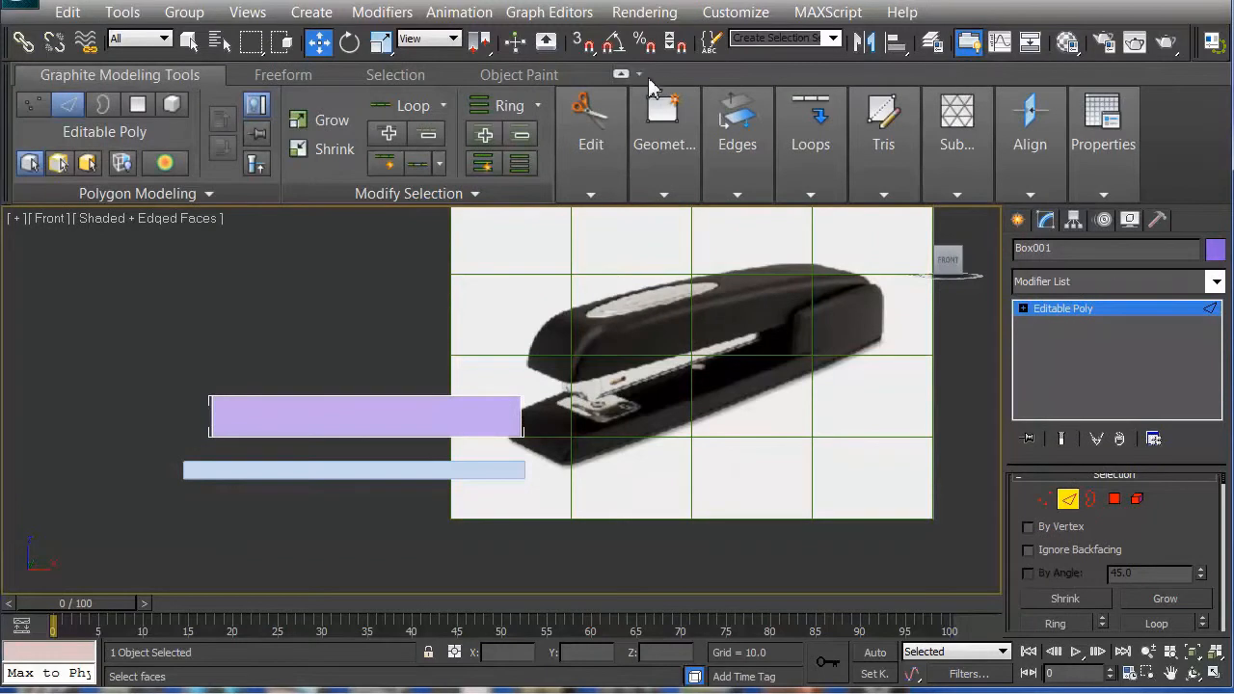
{"action": "left_click", "coordinate": [626, 75]}
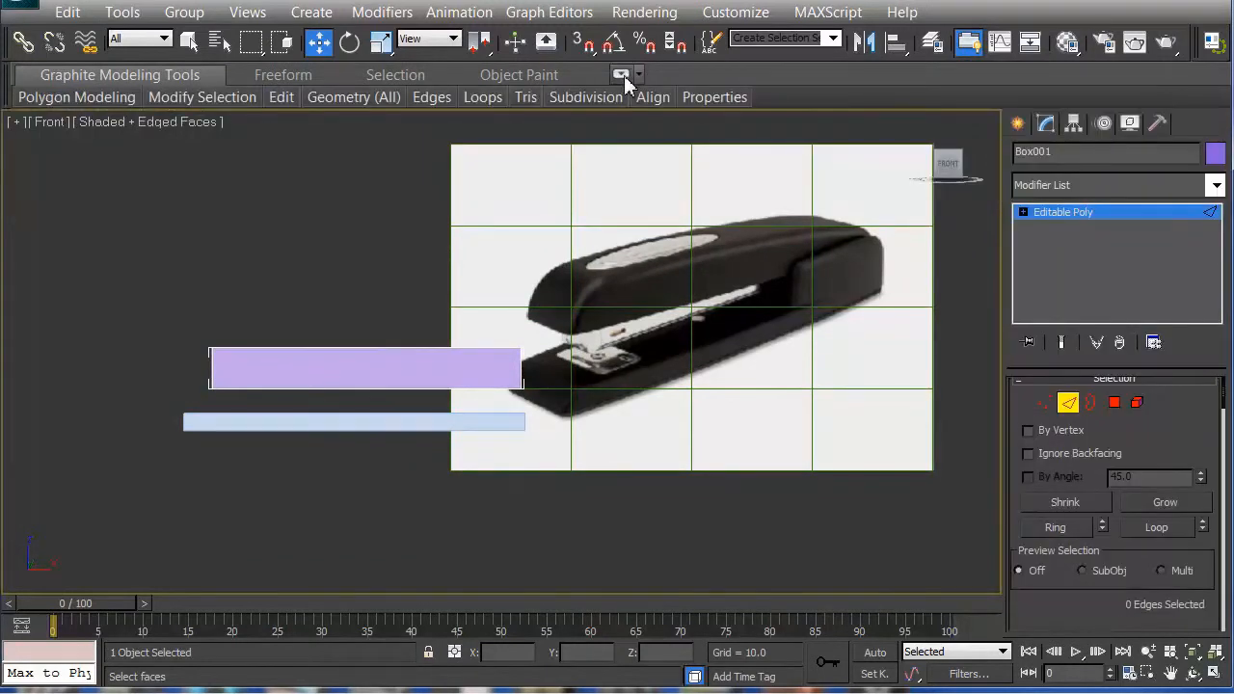
{"action": "left_click", "coordinate": [623, 75]}
{"action": "left_click", "coordinate": [622, 74]}
{"action": "left_click", "coordinate": [619, 77]}
Insert a vertical edge loop near the left end of the purple box with Swift Loop
{"action": "left_click", "coordinate": [576, 191]}
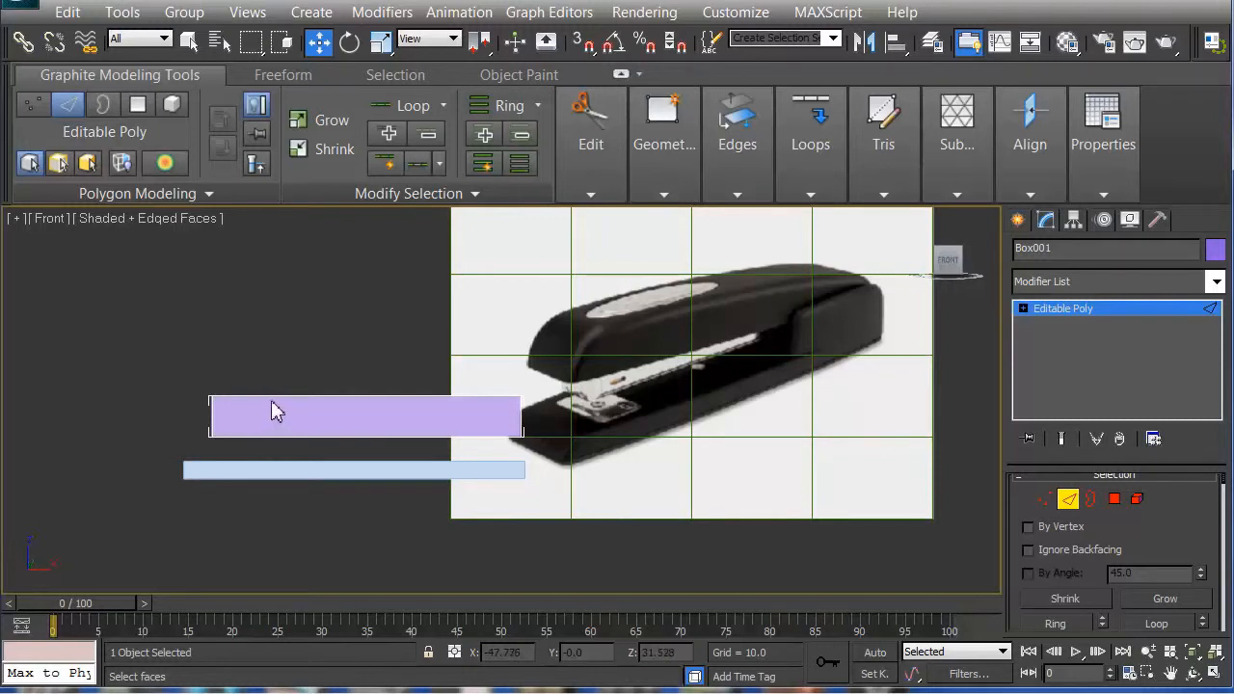
{"action": "left_click", "coordinate": [587, 191]}
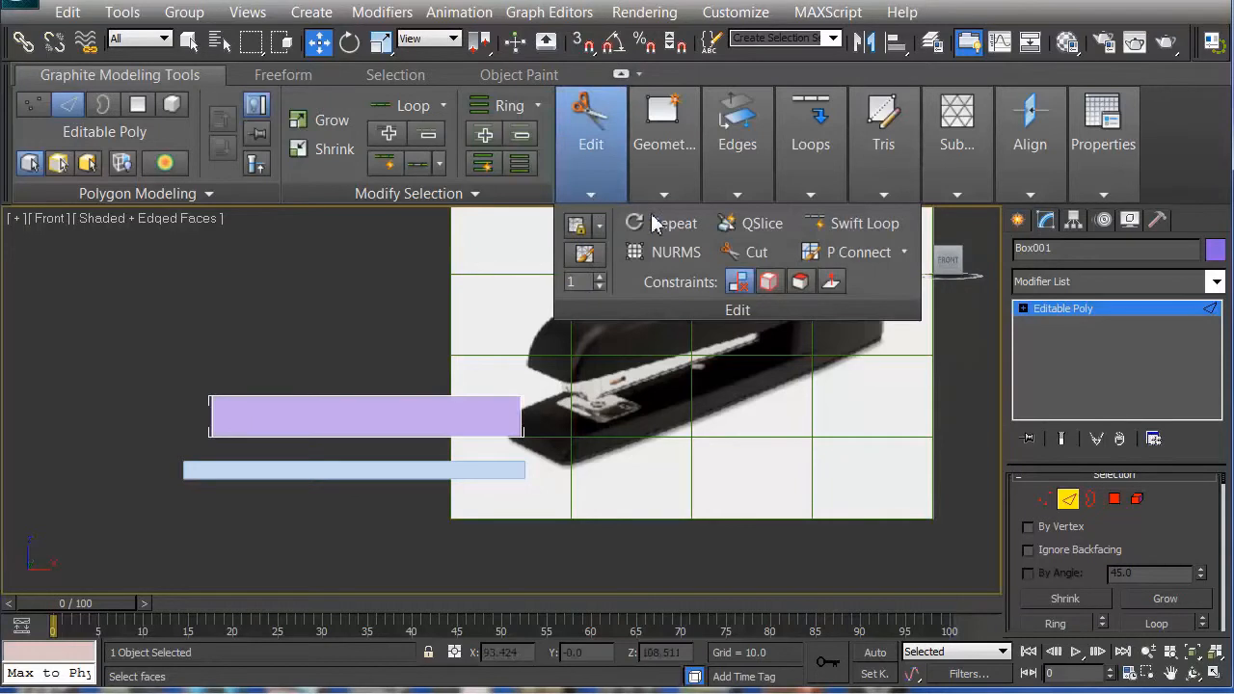
{"action": "left_click", "coordinate": [827, 228]}
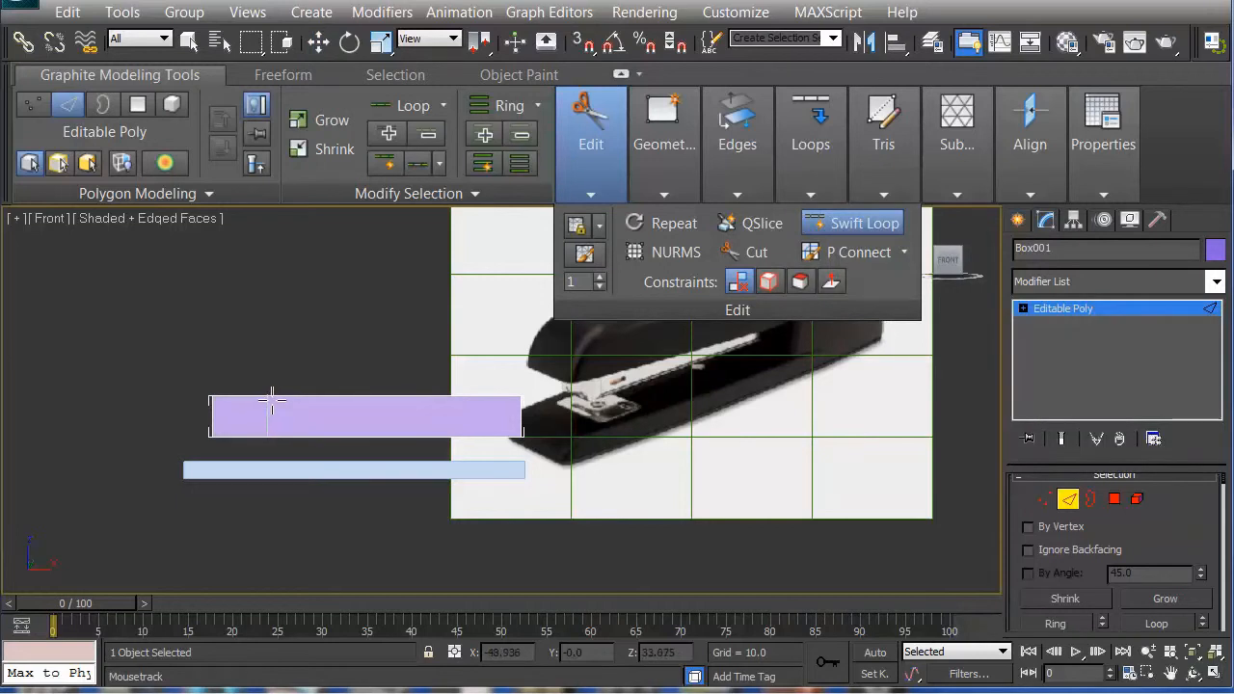
{"action": "left_click", "coordinate": [271, 403]}
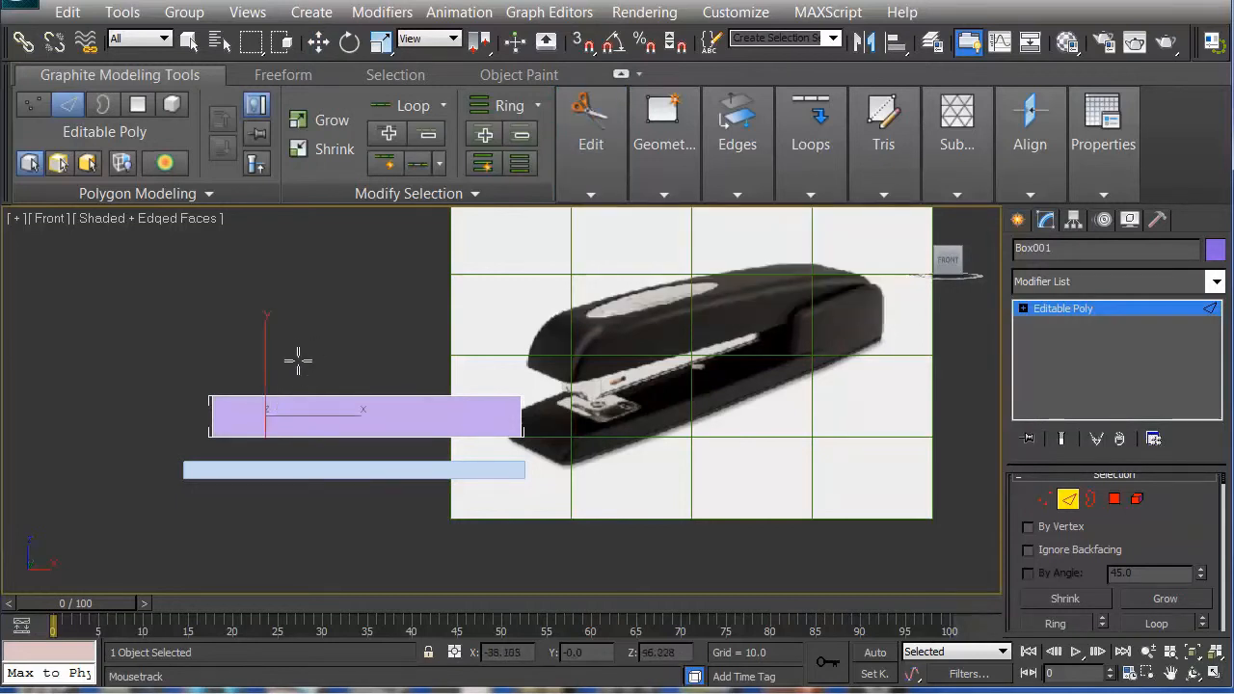
{"action": "key", "text": "w"}
{"action": "left_click", "coordinate": [267, 380]}
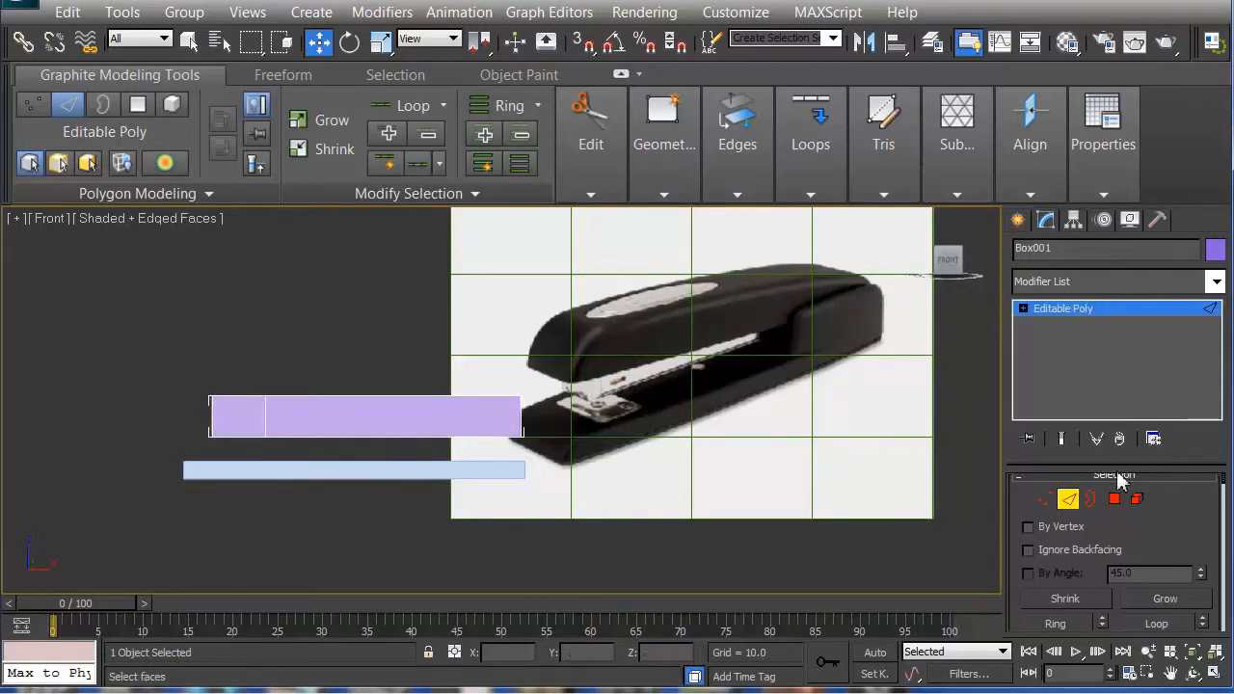
{"action": "key", "text": "ctrl+z"}
Move the top vertices at the purple box's left end down and inward to about X -65.4, Z 28.3
{"action": "key", "text": "1"}
{"action": "left_click", "coordinate": [212, 396]}
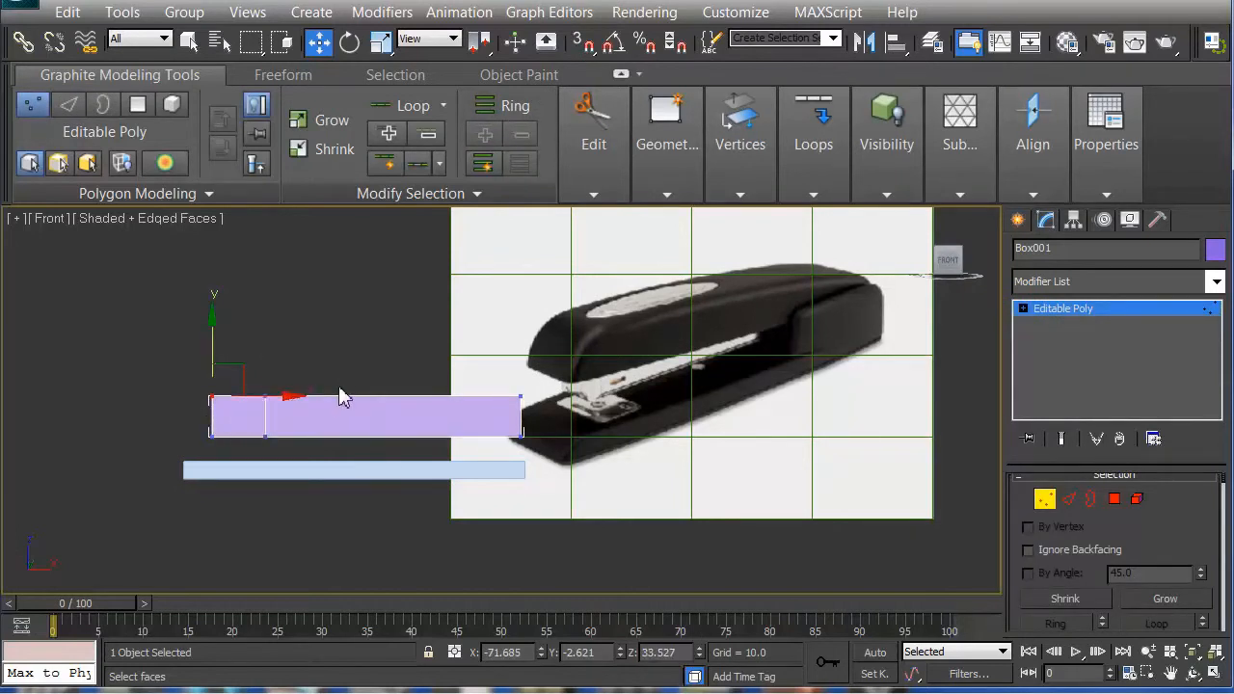
{"action": "scroll", "coordinate": [348, 384], "scroll_direction": "up", "scroll_amount": 3}
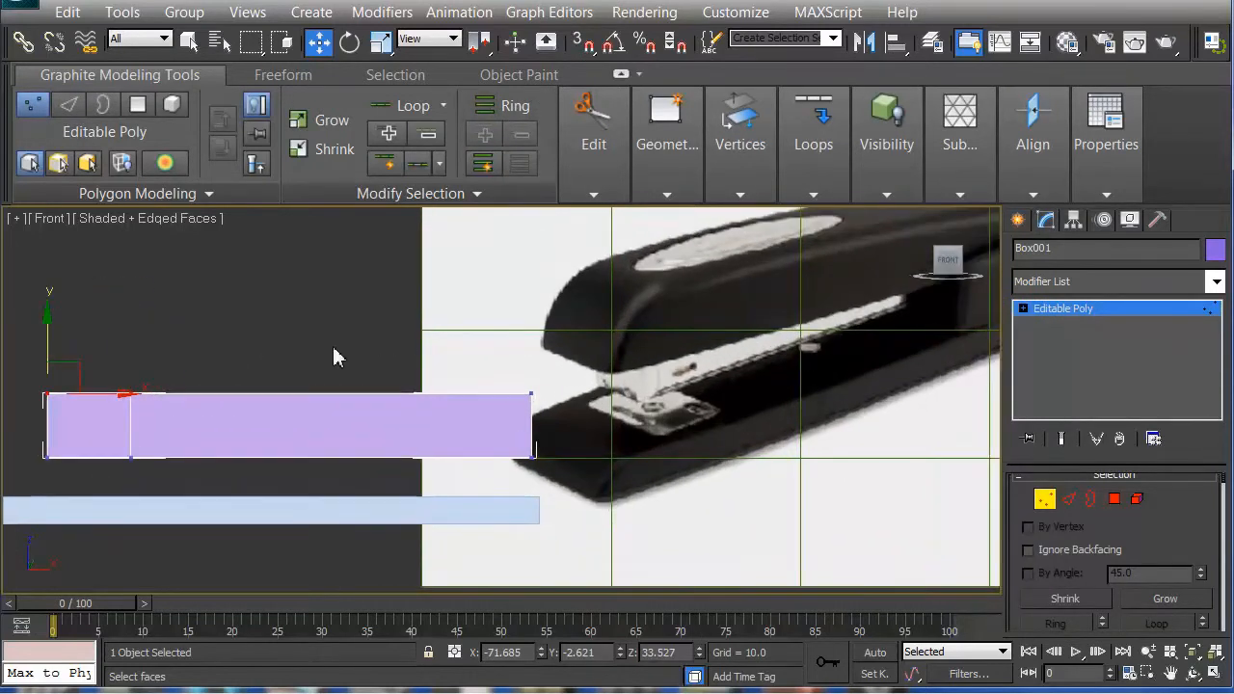
{"action": "middle_click_drag", "start_coordinate": [331, 352], "coordinate": [569, 314]}
{"action": "mouse_move", "coordinate": [297, 290]}
{"action": "left_mouse_down"}
{"action": "mouse_move", "coordinate": [295, 270]}
{"action": "mouse_move", "coordinate": [295, 314]}
{"action": "left_mouse_up"}
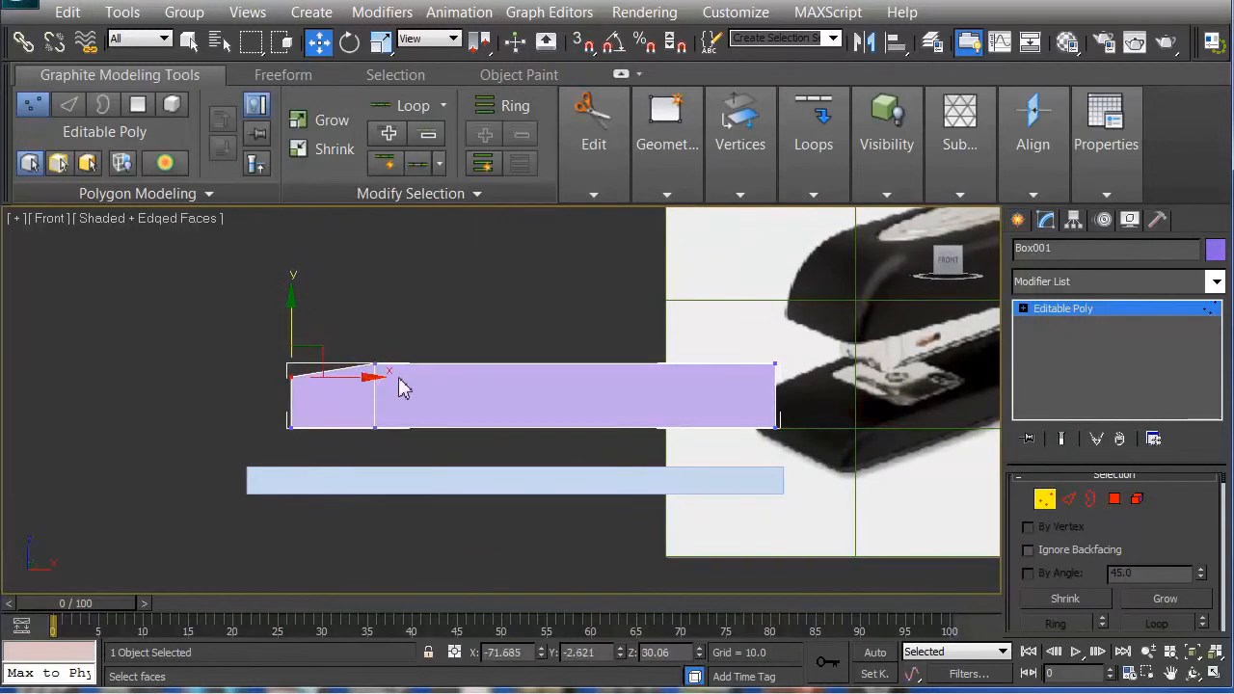
{"action": "mouse_move", "coordinate": [381, 380]}
{"action": "left_mouse_down"}
{"action": "mouse_move", "coordinate": [402, 377]}
{"action": "mouse_move", "coordinate": [385, 366]}
{"action": "left_mouse_up"}
{"action": "left_click", "coordinate": [317, 376]}
{"action": "left_click_drag", "start_coordinate": [317, 307], "coordinate": [315, 310]}
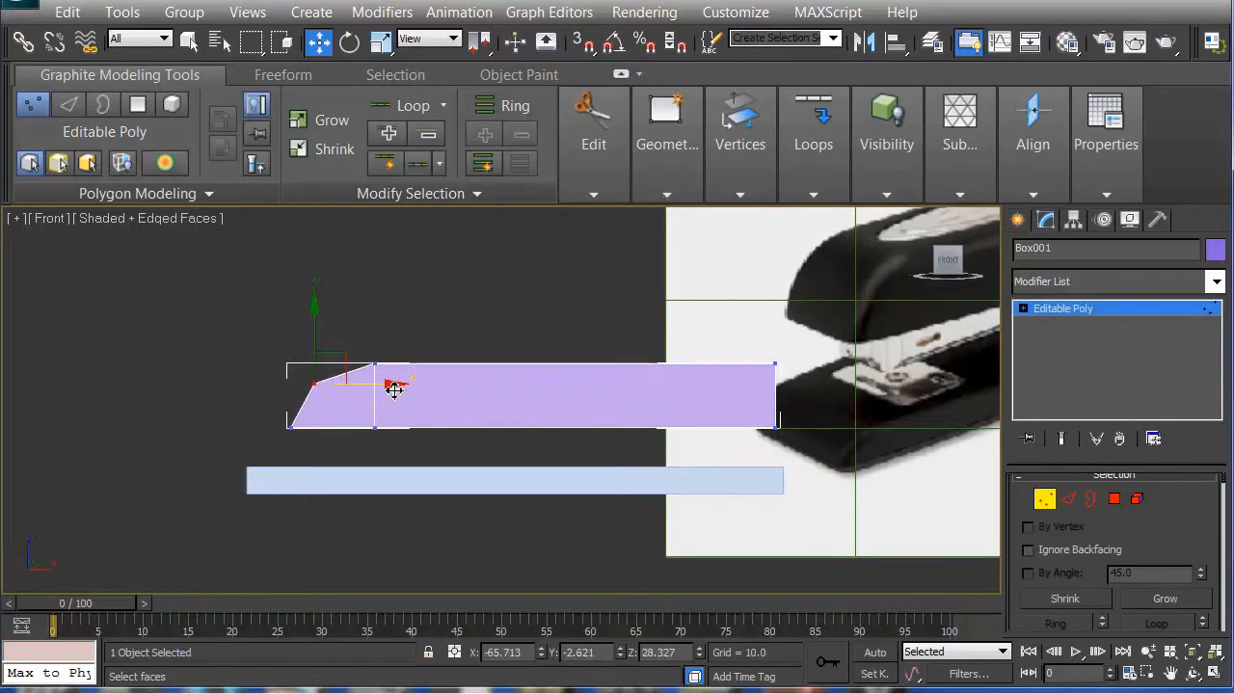
{"action": "left_click_drag", "start_coordinate": [395, 384], "coordinate": [397, 384]}
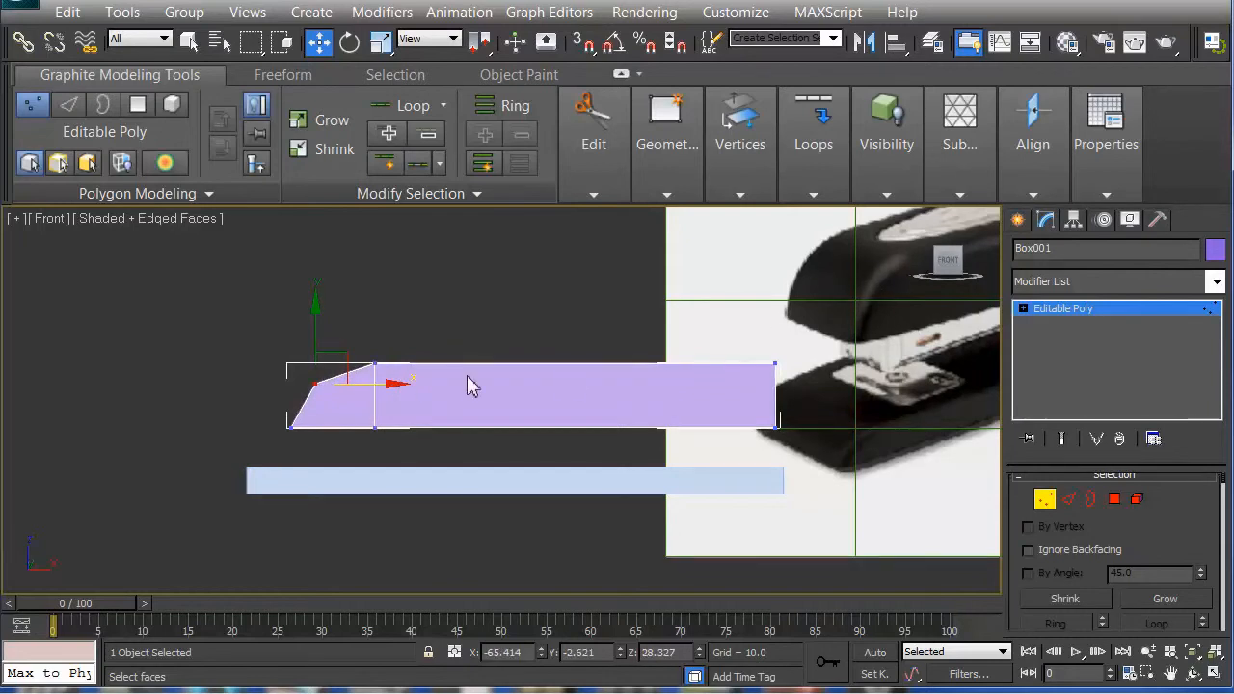
Raise the new loop's top vertices to about Z 41.9 and the left end's top vertices to about Z 34
{"action": "left_click", "coordinate": [375, 363], "text": "ctrl"}
{"action": "left_click_drag", "start_coordinate": [347, 309], "coordinate": [381, 283]}
{"action": "left_click", "coordinate": [375, 347]}
{"action": "middle_click_drag", "start_coordinate": [485, 392], "coordinate": [512, 415], "text": "alt"}
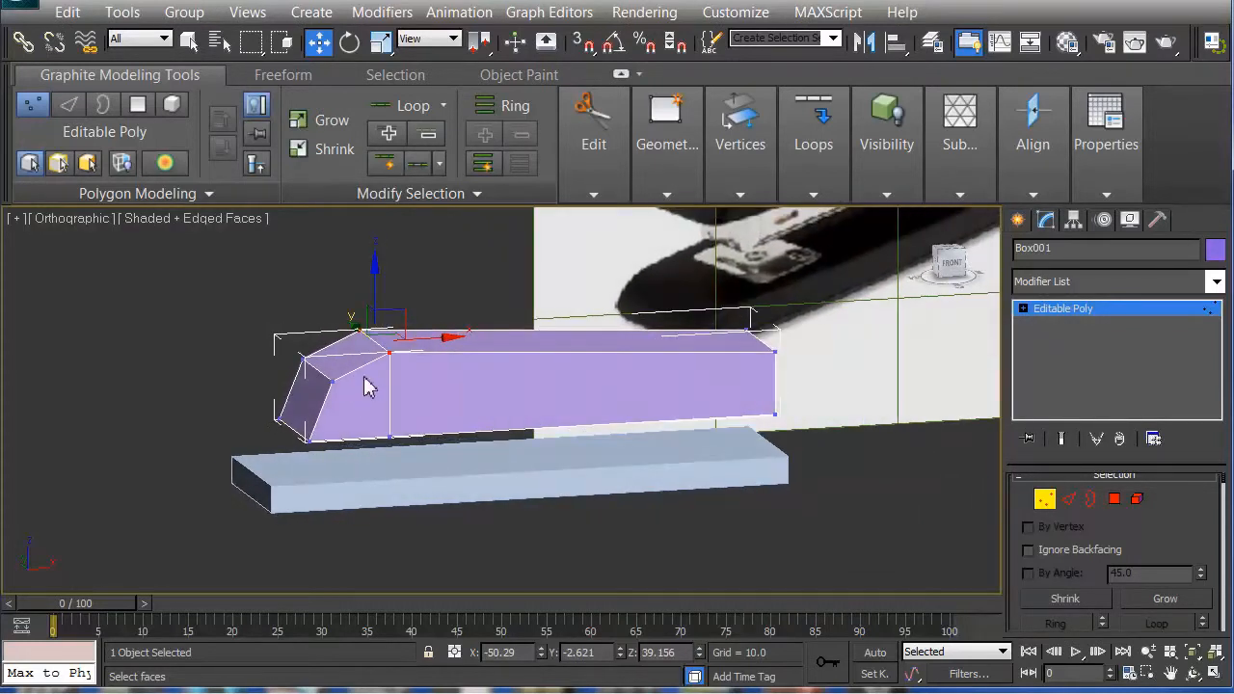
{"action": "mouse_move", "coordinate": [383, 391]}
{"action": "middle_mouse_down", "text": "alt"}
{"action": "mouse_move", "coordinate": [407, 418]}
{"action": "mouse_move", "coordinate": [534, 392]}
{"action": "mouse_move", "coordinate": [497, 405]}
{"action": "mouse_move", "coordinate": [511, 501]}
{"action": "mouse_move", "coordinate": [379, 376]}
{"action": "mouse_move", "coordinate": [355, 383]}
{"action": "mouse_move", "coordinate": [375, 389]}
{"action": "middle_mouse_up", "text": "alt"}
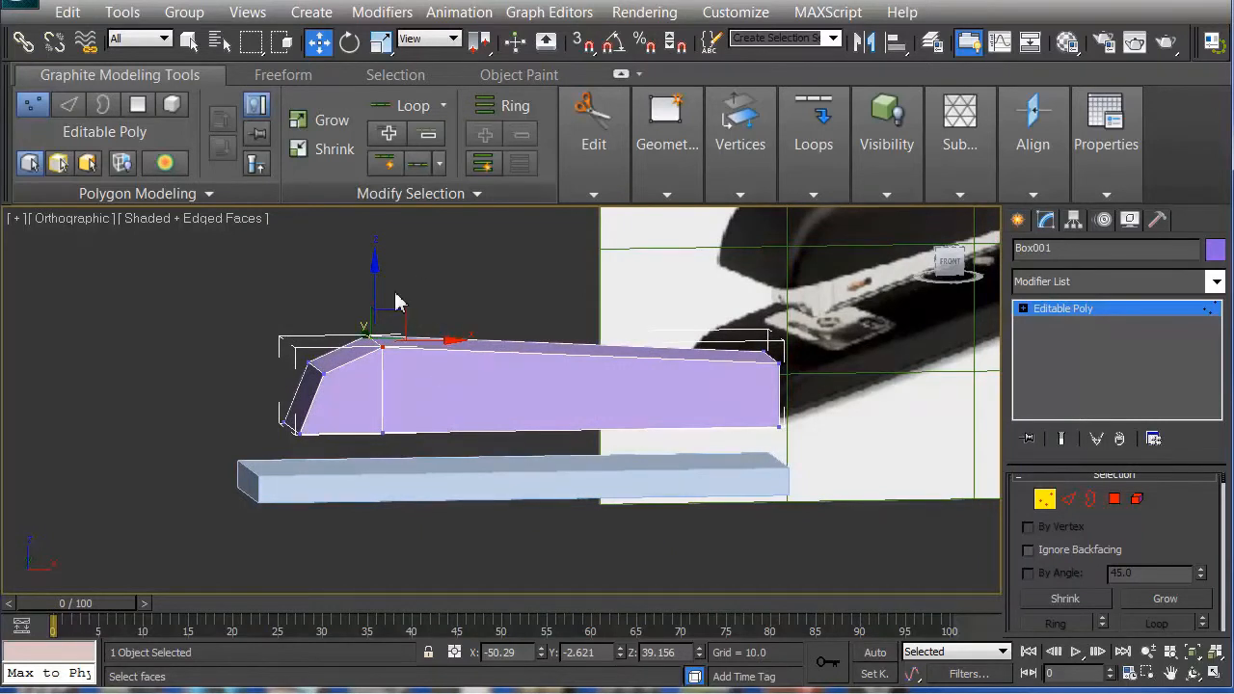
{"action": "left_click_drag", "start_coordinate": [376, 274], "coordinate": [378, 266]}
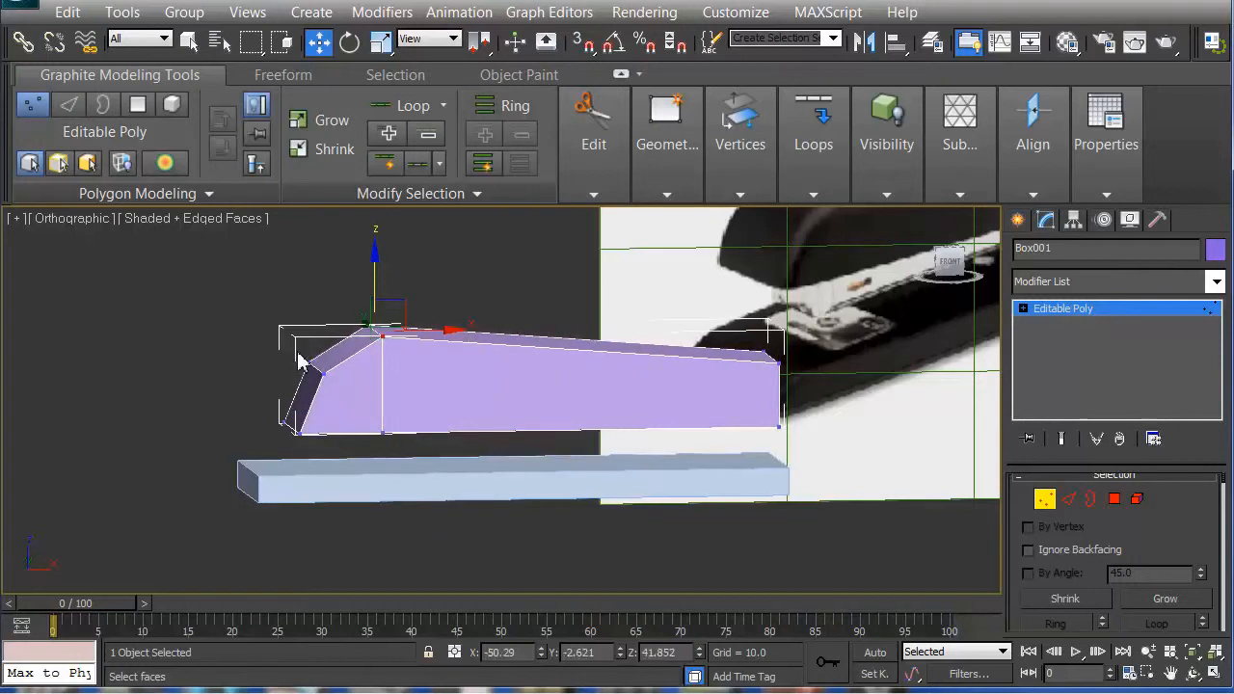
{"action": "left_click_drag", "start_coordinate": [263, 348], "coordinate": [340, 392]}
{"action": "left_click_drag", "start_coordinate": [318, 306], "coordinate": [326, 301]}
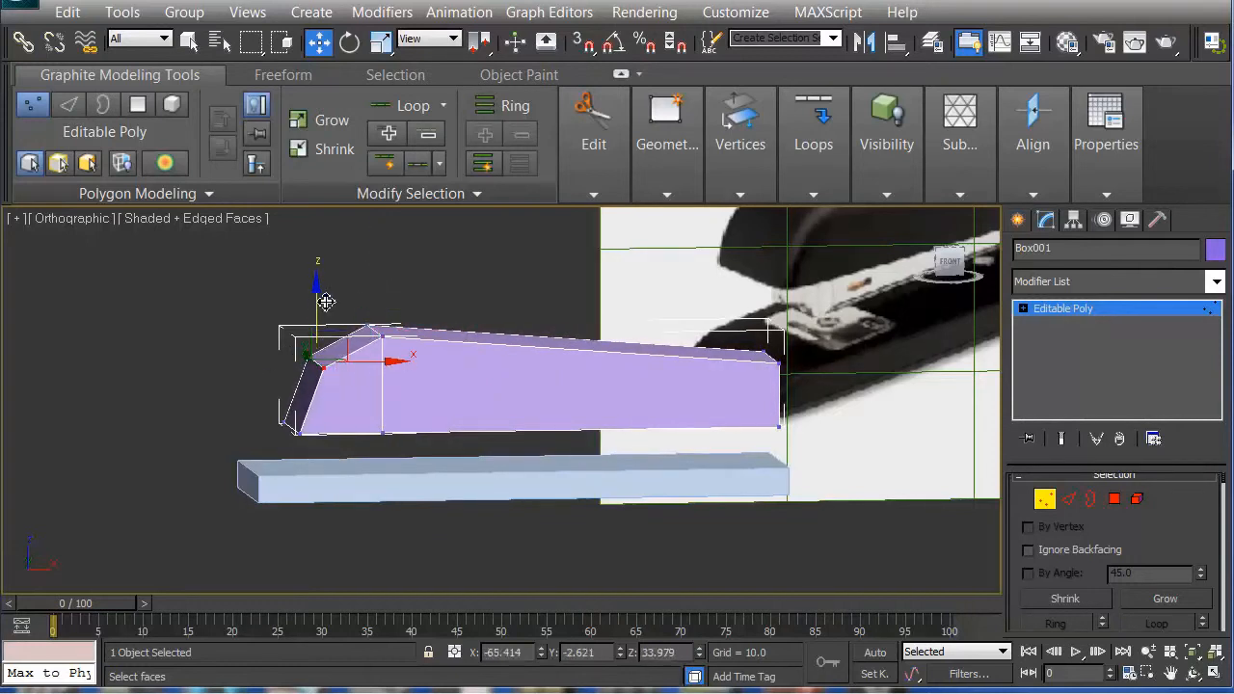
Apply a TurboSmooth modifier to the purple box to preview the smoothed shape, and delete the modifier
{"action": "left_click", "coordinate": [1215, 281]}
{"action": "scroll", "coordinate": [1205, 289], "scroll_direction": "down", "scroll_amount": 6}
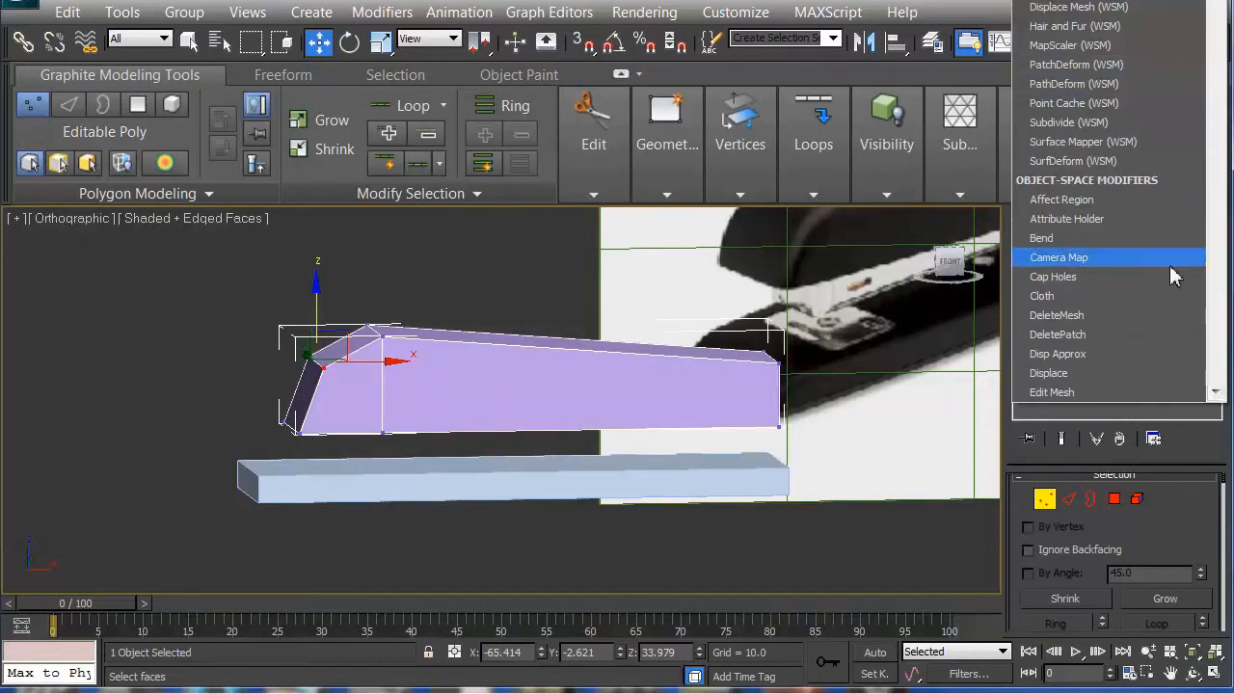
{"action": "scroll", "coordinate": [1210, 280], "scroll_direction": "down", "scroll_amount": 15}
{"action": "scroll", "coordinate": [1209, 289], "scroll_direction": "down", "scroll_amount": 5}
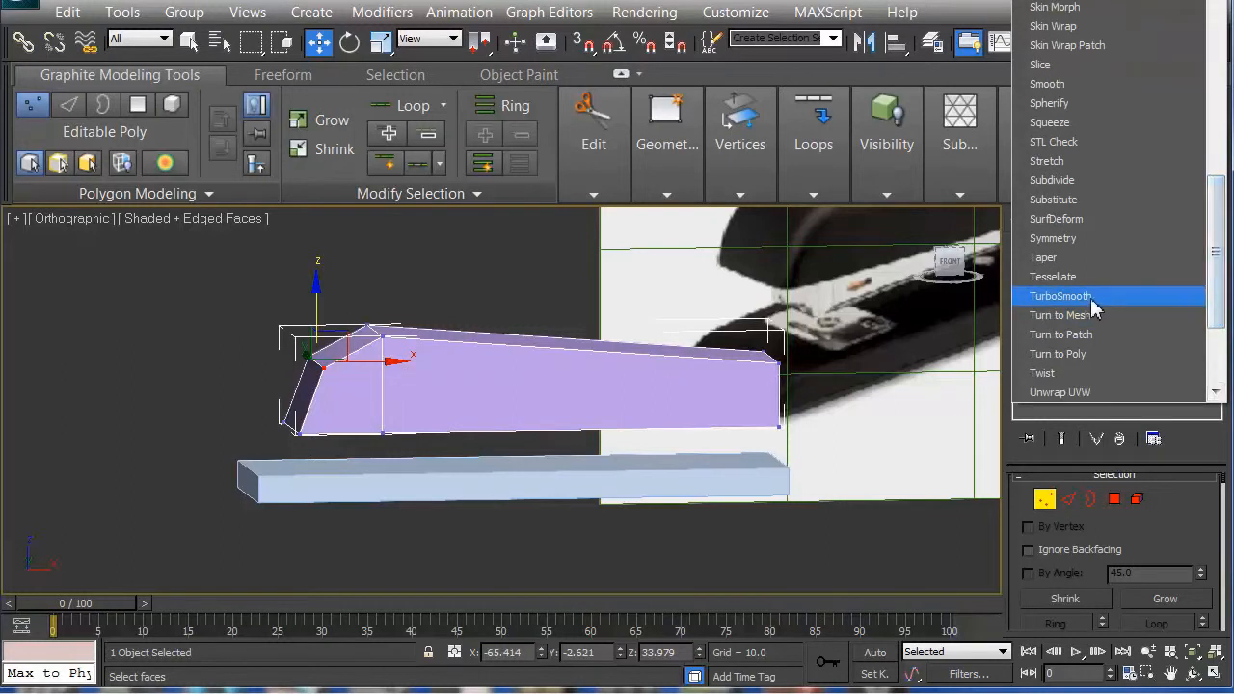
{"action": "left_click", "coordinate": [1059, 296]}
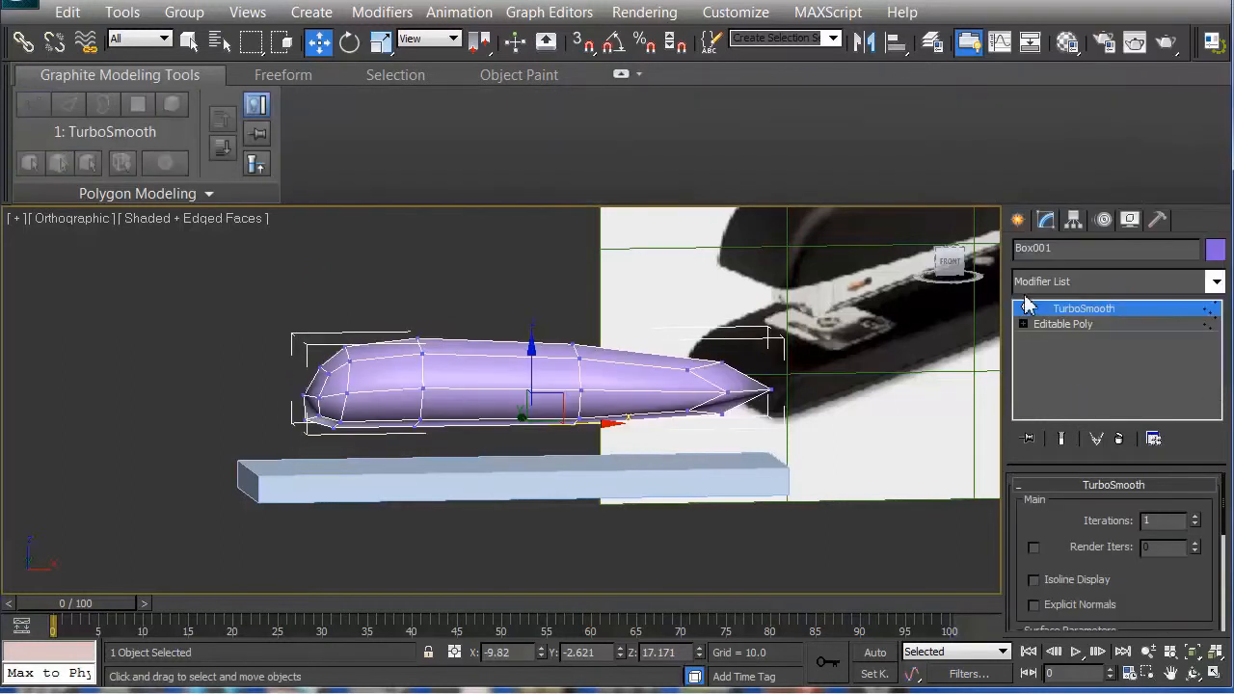
{"action": "left_click", "coordinate": [462, 310]}
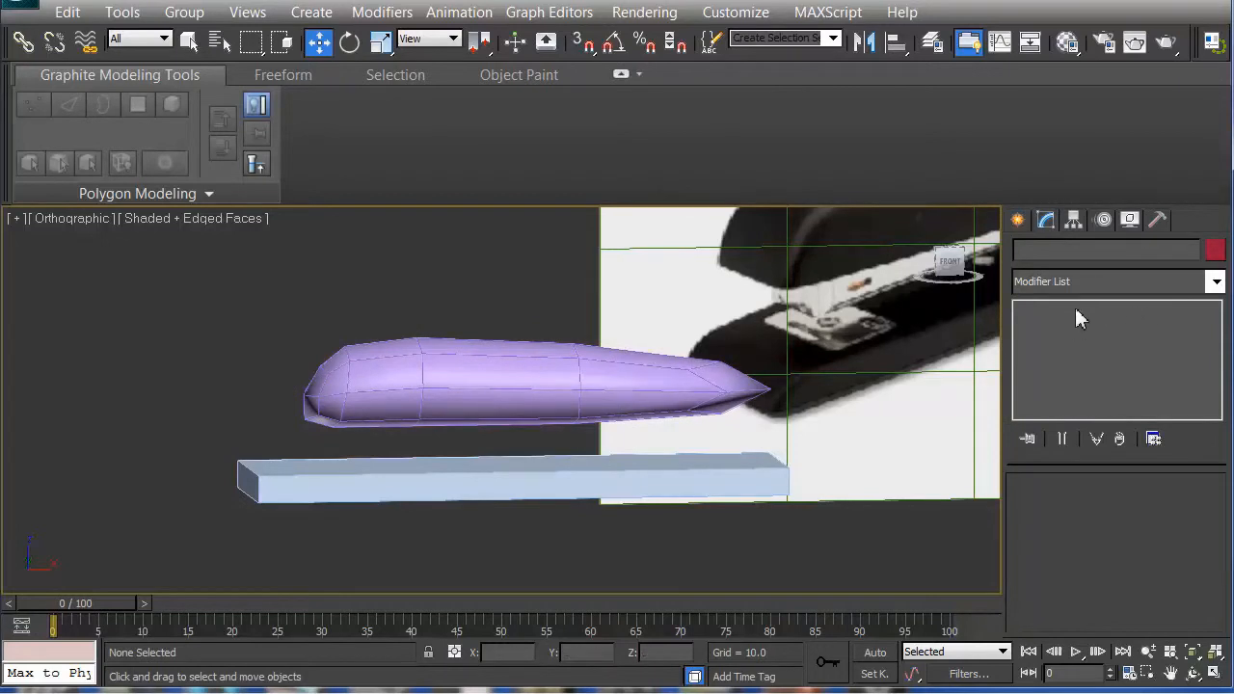
{"action": "key", "text": "q"}
{"action": "left_click", "coordinate": [520, 364]}
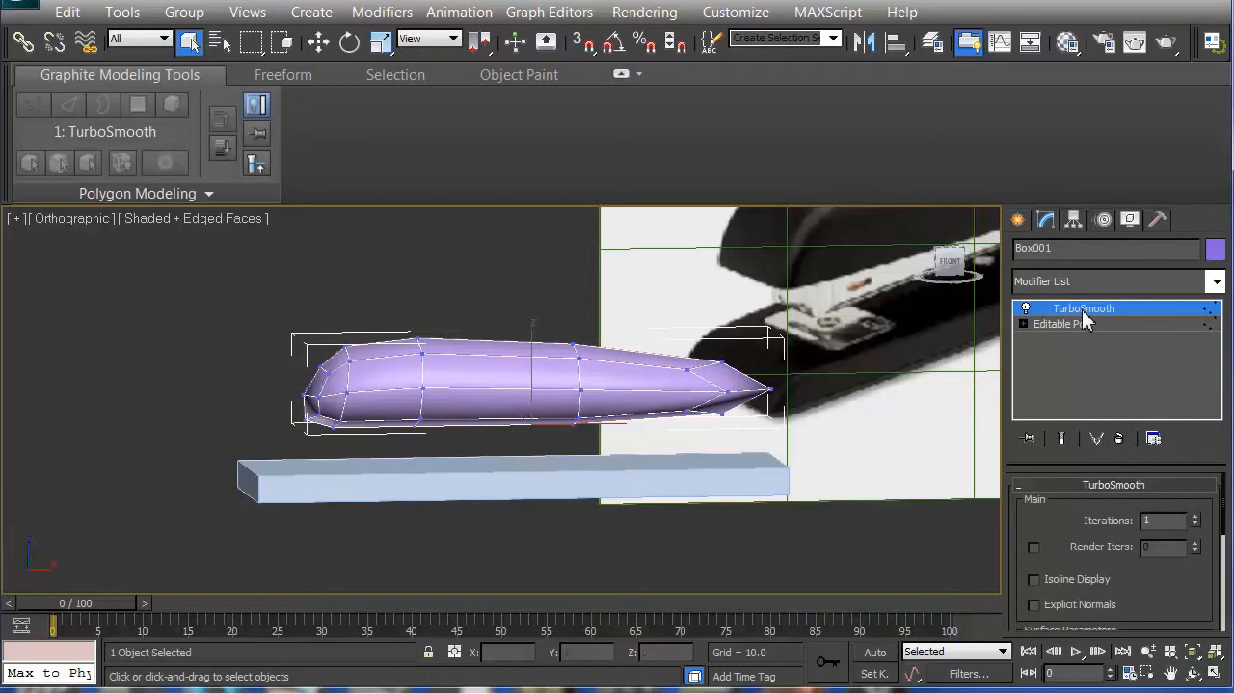
{"action": "left_click", "coordinate": [1119, 440]}
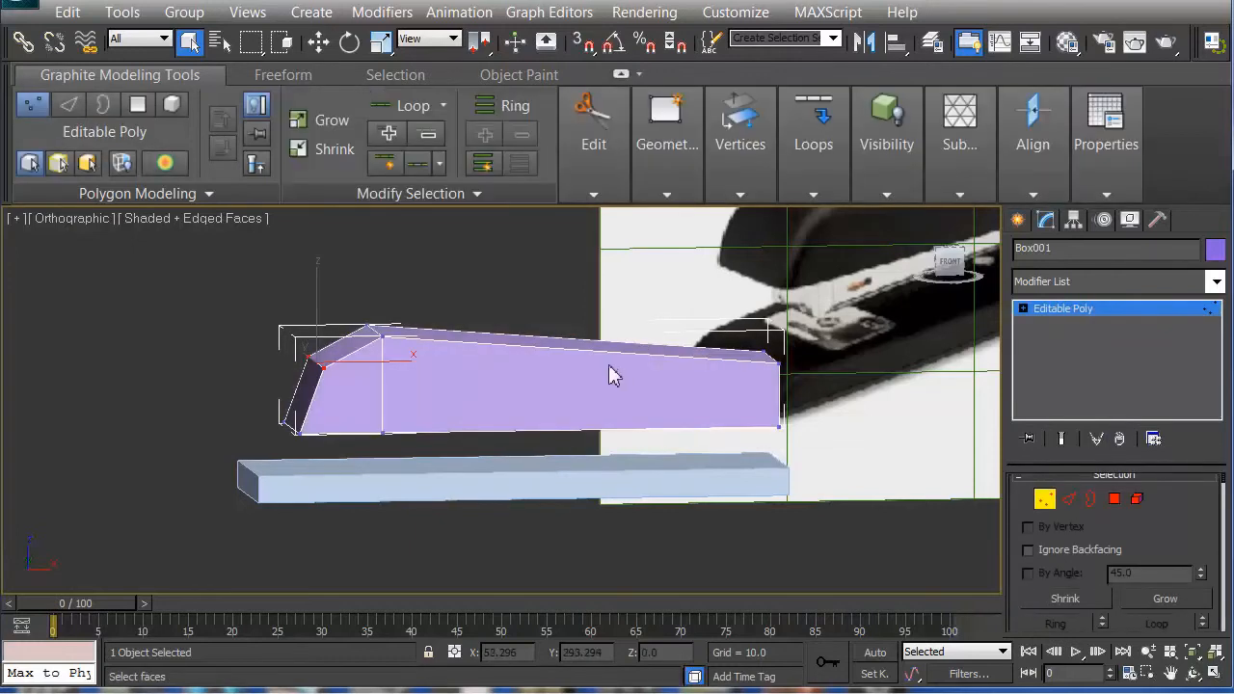
Lower the top vertices at the purple box's right end to about Z 31
{"action": "mouse_move", "coordinate": [578, 332]}
{"action": "middle_mouse_down", "text": "alt"}
{"action": "mouse_move", "coordinate": [616, 336]}
{"action": "mouse_move", "coordinate": [616, 319]}
{"action": "mouse_move", "coordinate": [633, 322]}
{"action": "mouse_move", "coordinate": [595, 337]}
{"action": "middle_mouse_up", "text": "alt"}
{"action": "key", "text": "shift+z"}
{"action": "left_click_drag", "start_coordinate": [826, 330], "coordinate": [754, 389]}
{"action": "key", "text": "w"}
{"action": "left_click_drag", "start_coordinate": [776, 287], "coordinate": [776, 296]}
{"action": "middle_click_drag", "start_coordinate": [615, 364], "coordinate": [704, 258], "text": "alt"}
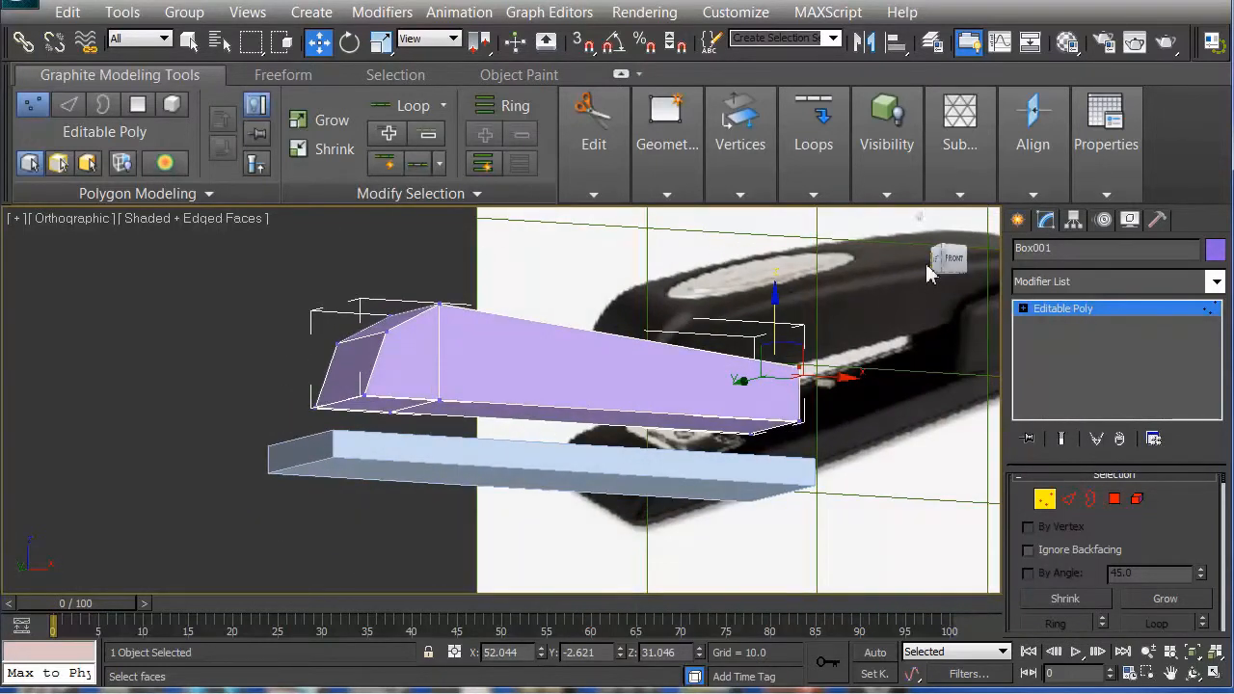
{"action": "mouse_move", "coordinate": [653, 386]}
{"action": "middle_mouse_down", "text": "alt"}
{"action": "mouse_move", "coordinate": [616, 381]}
{"action": "mouse_move", "coordinate": [645, 377]}
{"action": "middle_mouse_up", "text": "alt"}
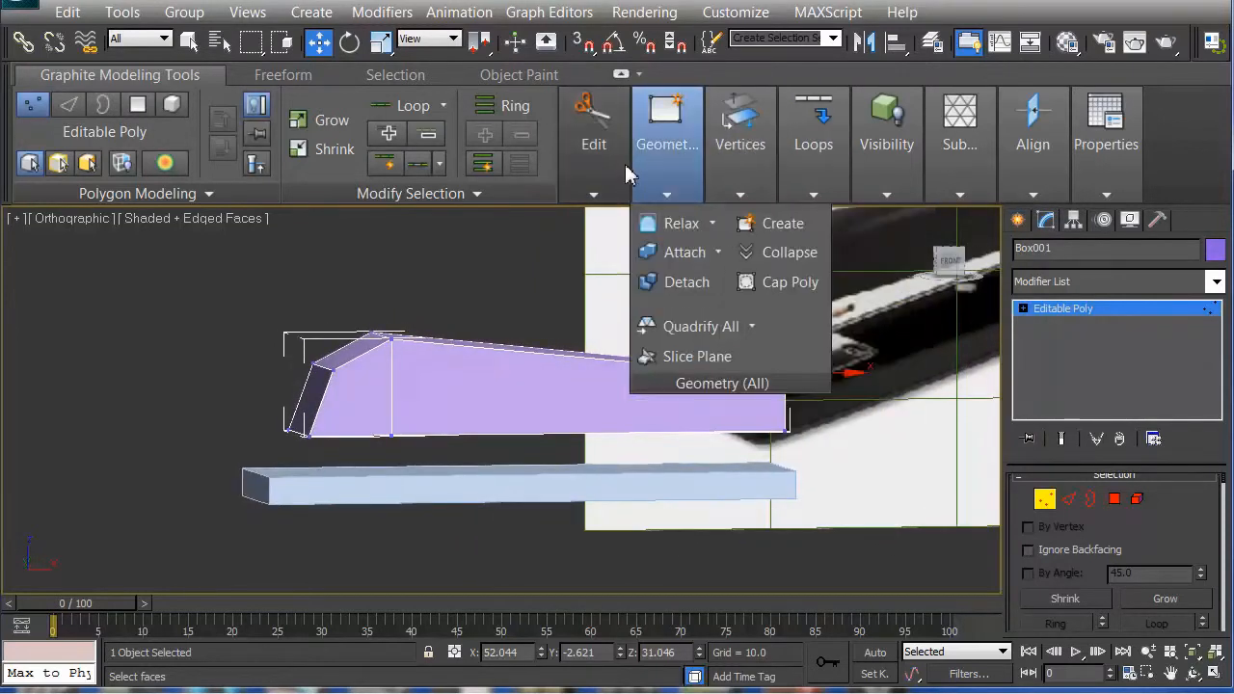
Insert two vertical edge loops with Swift Loop across the long sloping section of the purple box
{"action": "mouse_move", "coordinate": [608, 146]}
{"action": "left_click", "coordinate": [853, 226]}
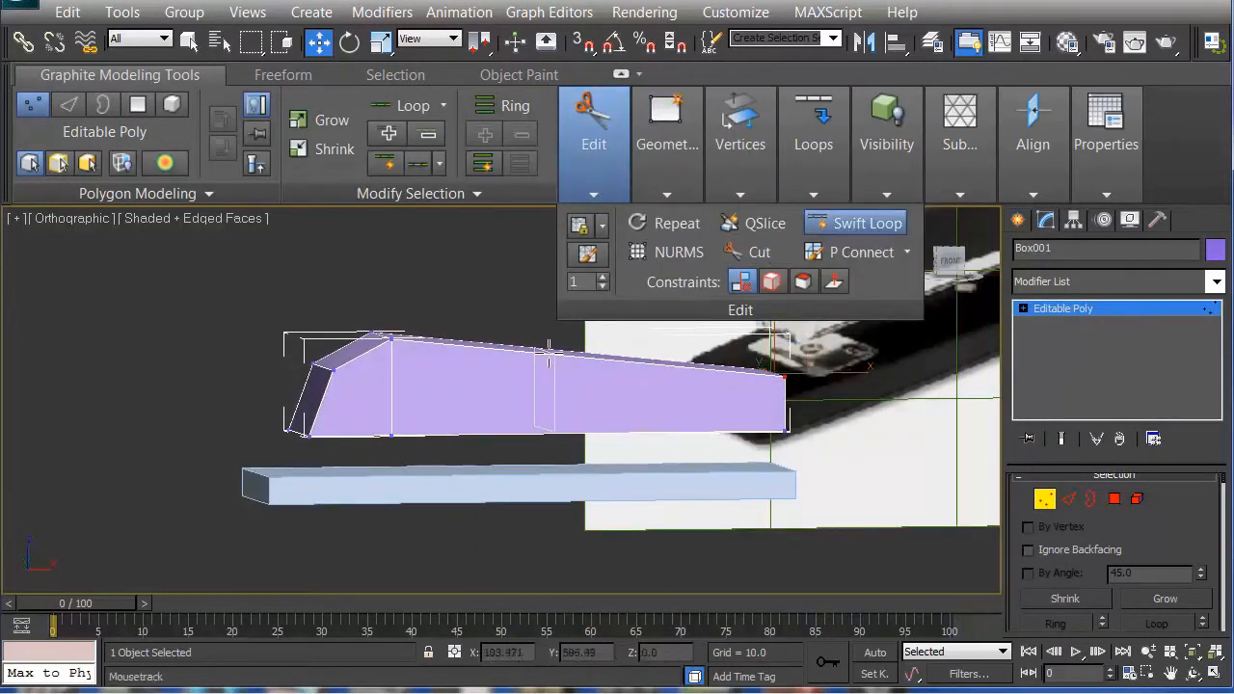
{"action": "left_click", "coordinate": [539, 351]}
{"action": "left_click", "coordinate": [652, 376]}
{"action": "middle_click_drag", "start_coordinate": [575, 404], "coordinate": [543, 405], "text": "alt"}
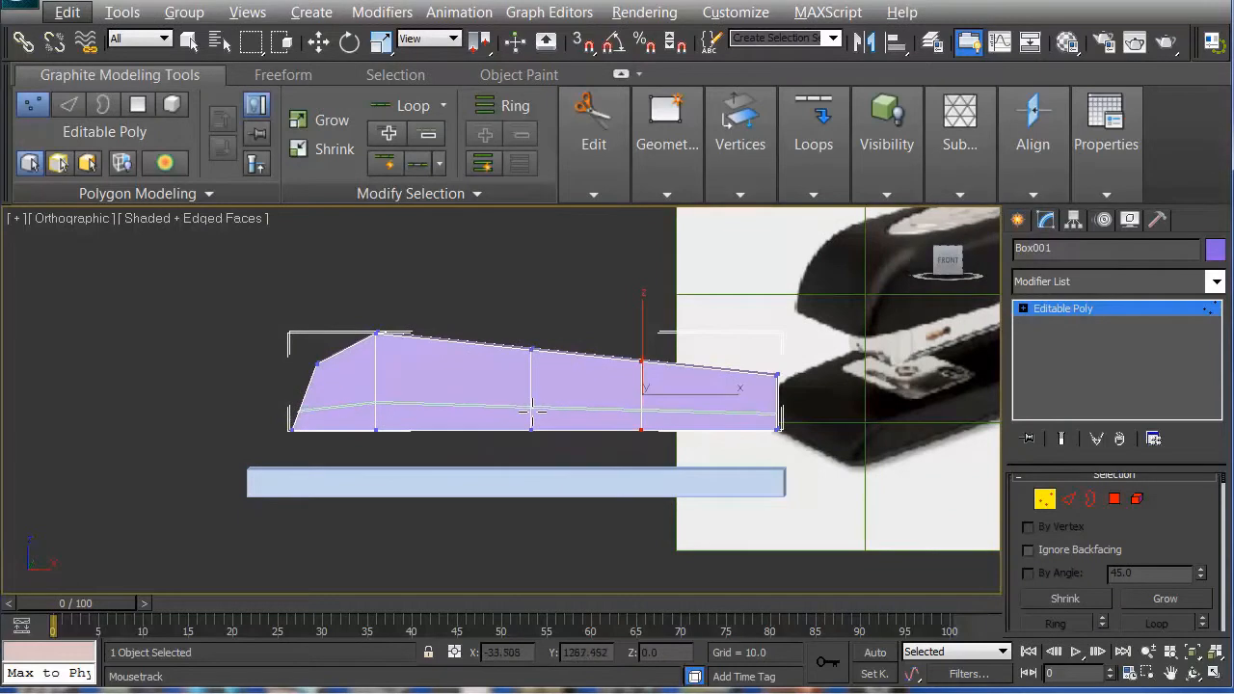
{"action": "key", "text": "f"}
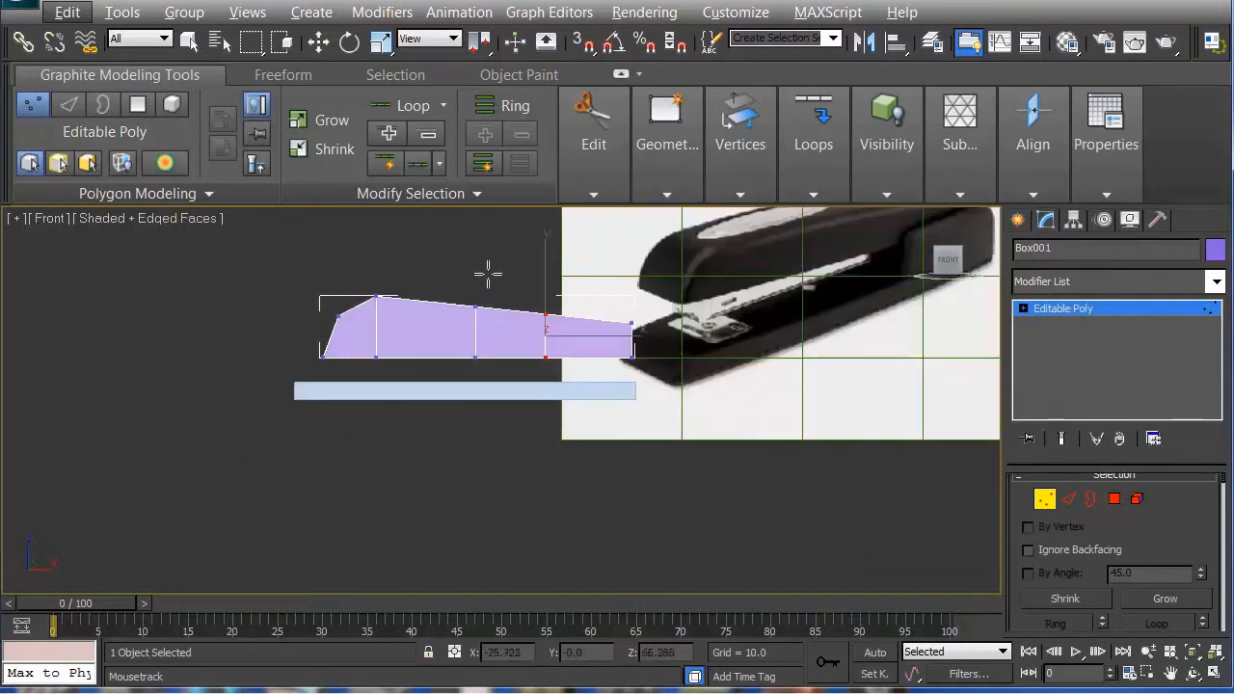
Raise the top vertices of the two new loops into a gentle curve and shift the middle loop slightly towards the left end
{"action": "key", "text": "w"}
{"action": "left_click", "coordinate": [475, 307]}
{"action": "left_click_drag", "start_coordinate": [480, 257], "coordinate": [479, 252]}
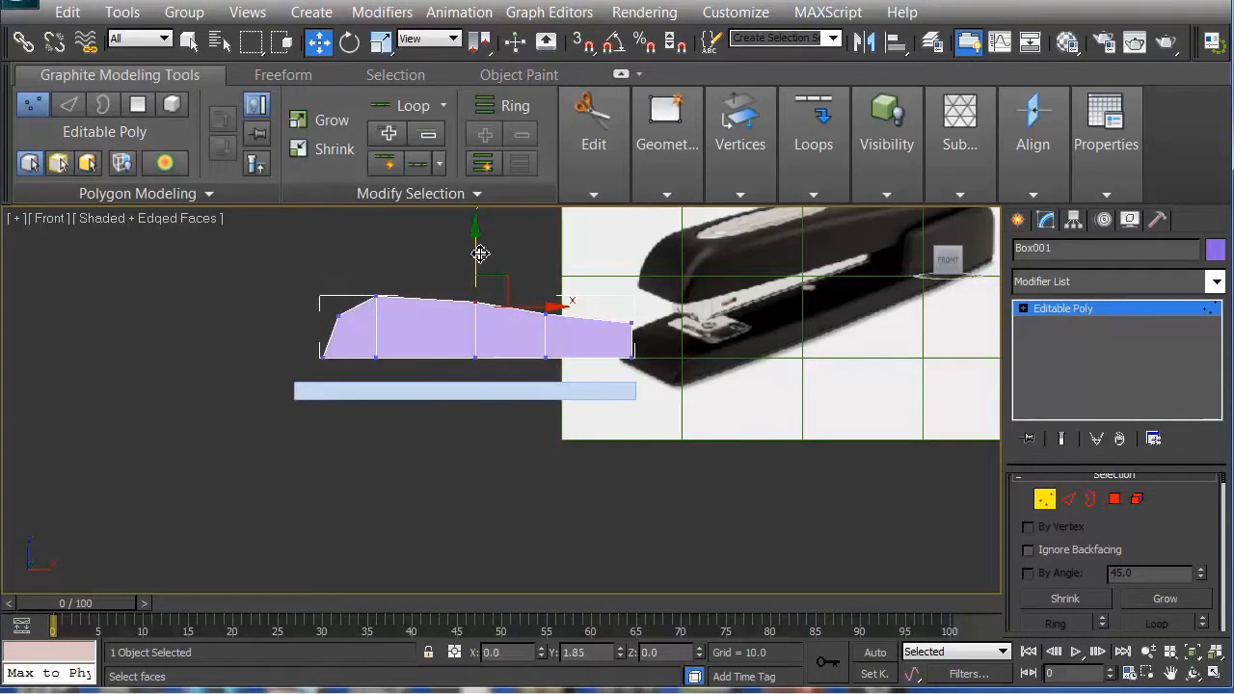
{"action": "left_click", "coordinate": [546, 314]}
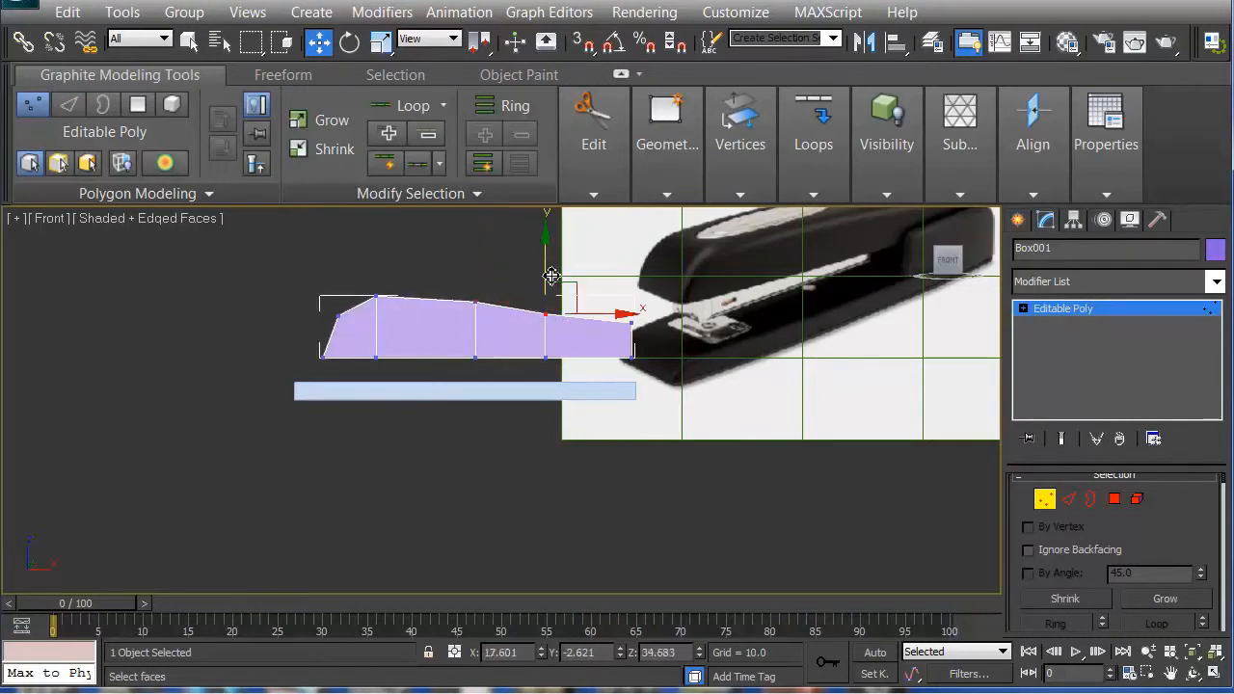
{"action": "left_click_drag", "start_coordinate": [549, 271], "coordinate": [479, 265]}
{"action": "left_click", "coordinate": [476, 301]}
{"action": "left_click", "coordinate": [476, 357]}
{"action": "left_click_drag", "start_coordinate": [556, 332], "coordinate": [548, 331]}
{"action": "left_click", "coordinate": [547, 270]}
Select the whole purple box as an element and raise it above the blue base to about Z 31.8
{"action": "middle_click_drag", "start_coordinate": [554, 339], "coordinate": [551, 427], "text": "alt"}
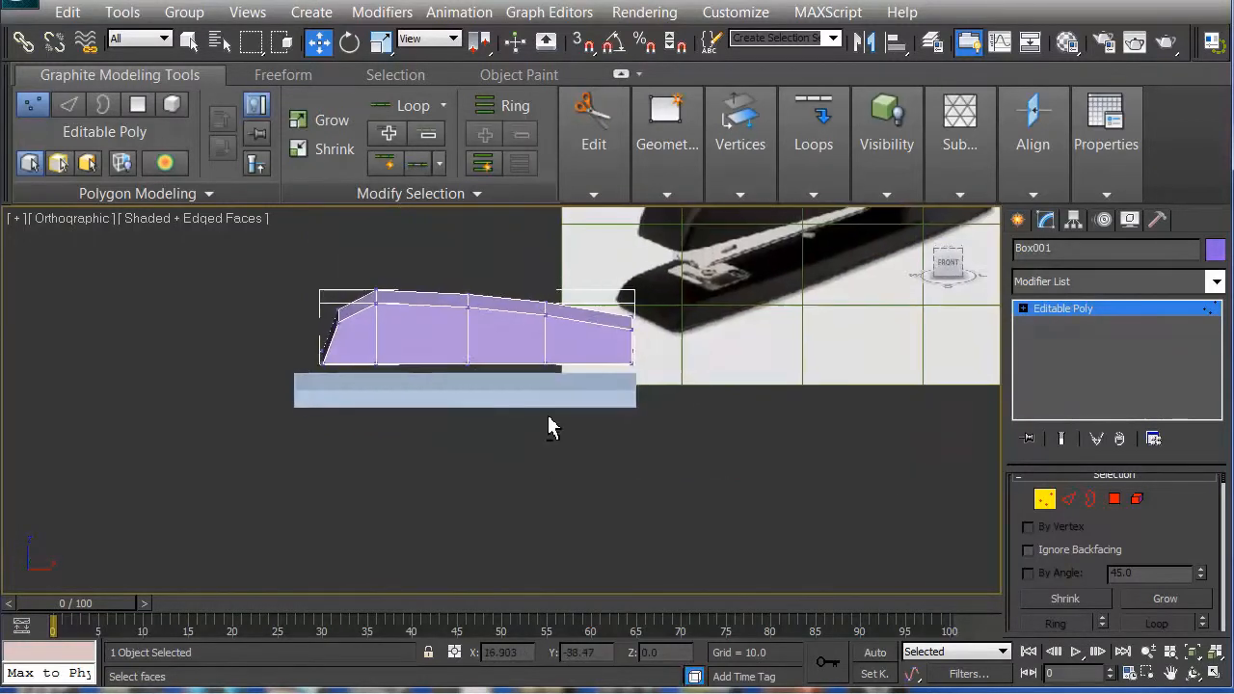
{"action": "left_click", "coordinate": [1136, 498]}
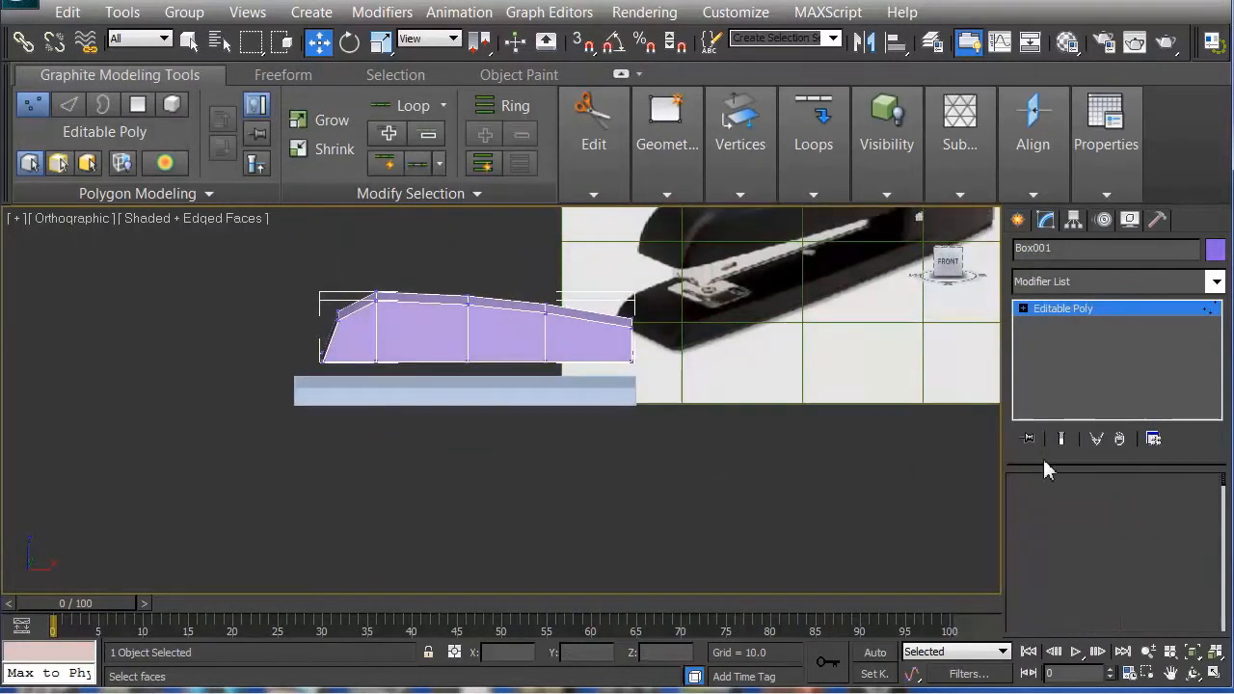
{"action": "left_click", "coordinate": [487, 325]}
{"action": "left_click_drag", "start_coordinate": [472, 276], "coordinate": [471, 255]}
{"action": "middle_click_drag", "start_coordinate": [472, 255], "coordinate": [694, 393], "text": "alt"}
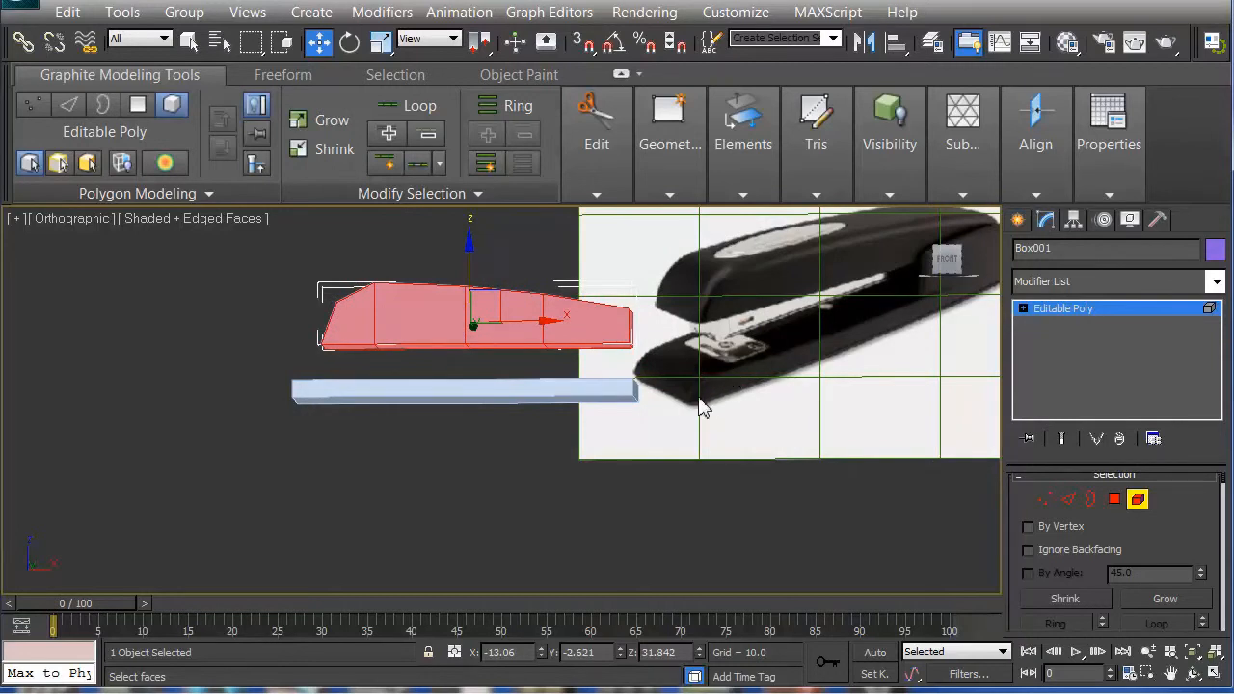
{"action": "middle_click_drag", "start_coordinate": [570, 398], "coordinate": [396, 449], "text": "alt"}
{"action": "key", "text": "f"}
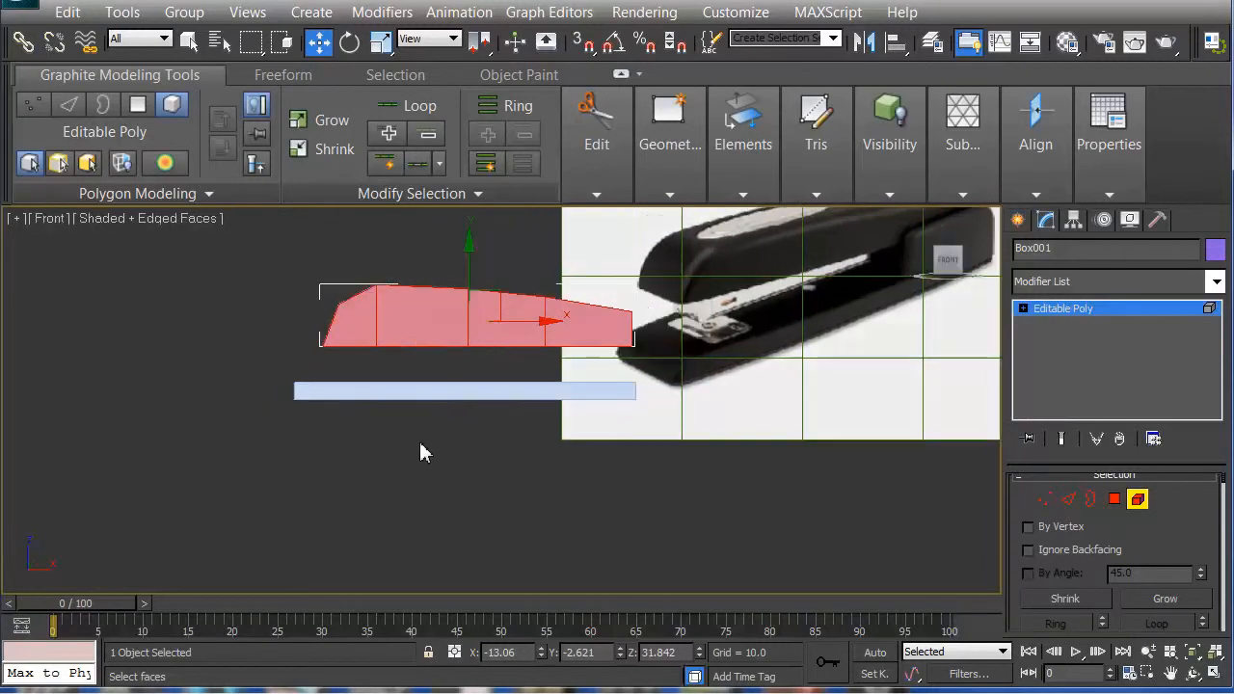
Leave the purple box's Element level and convert the blue base box to an Editable Poly
{"action": "left_click_drag", "start_coordinate": [490, 378], "coordinate": [467, 406]}
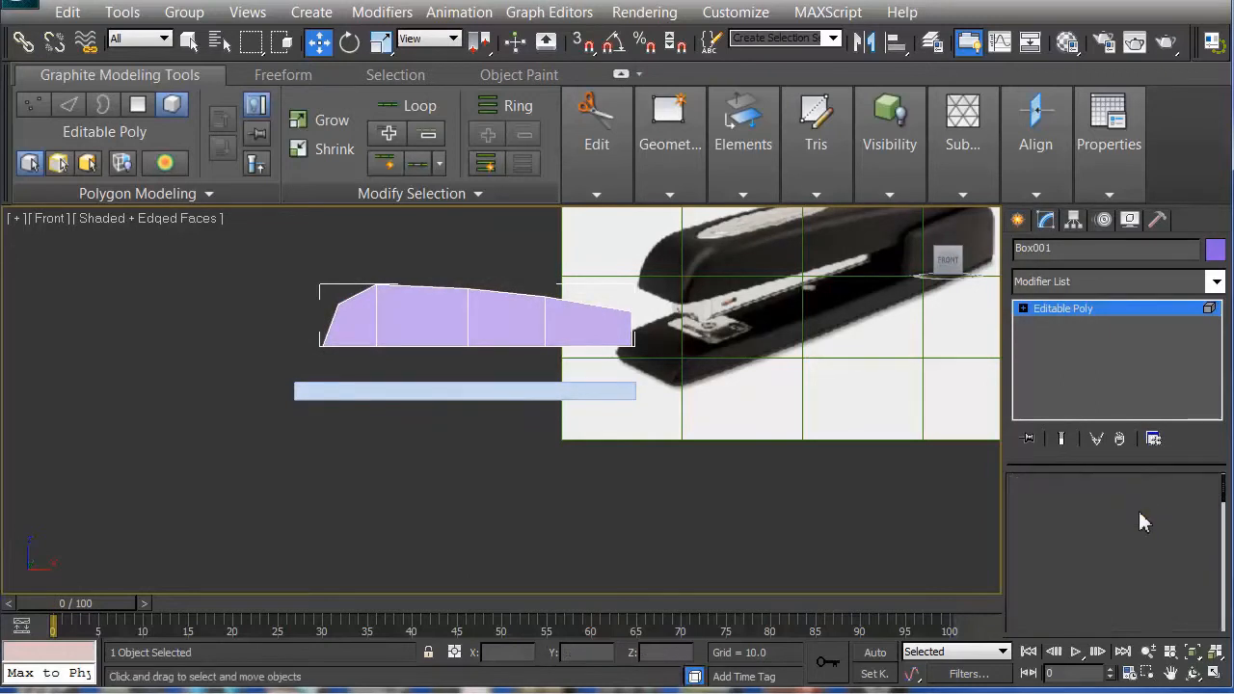
{"action": "left_click", "coordinate": [1136, 503]}
{"action": "left_click", "coordinate": [396, 397]}
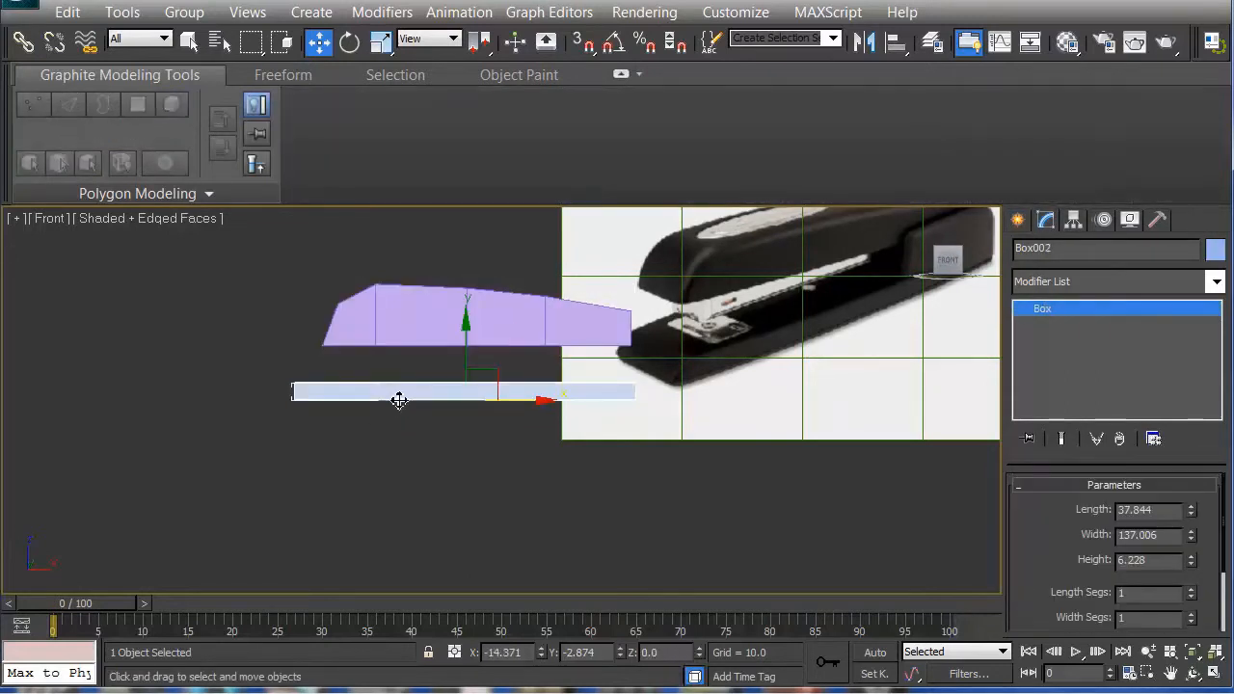
{"action": "right_click", "coordinate": [405, 396]}
{"action": "mouse_move", "coordinate": [465, 607]}
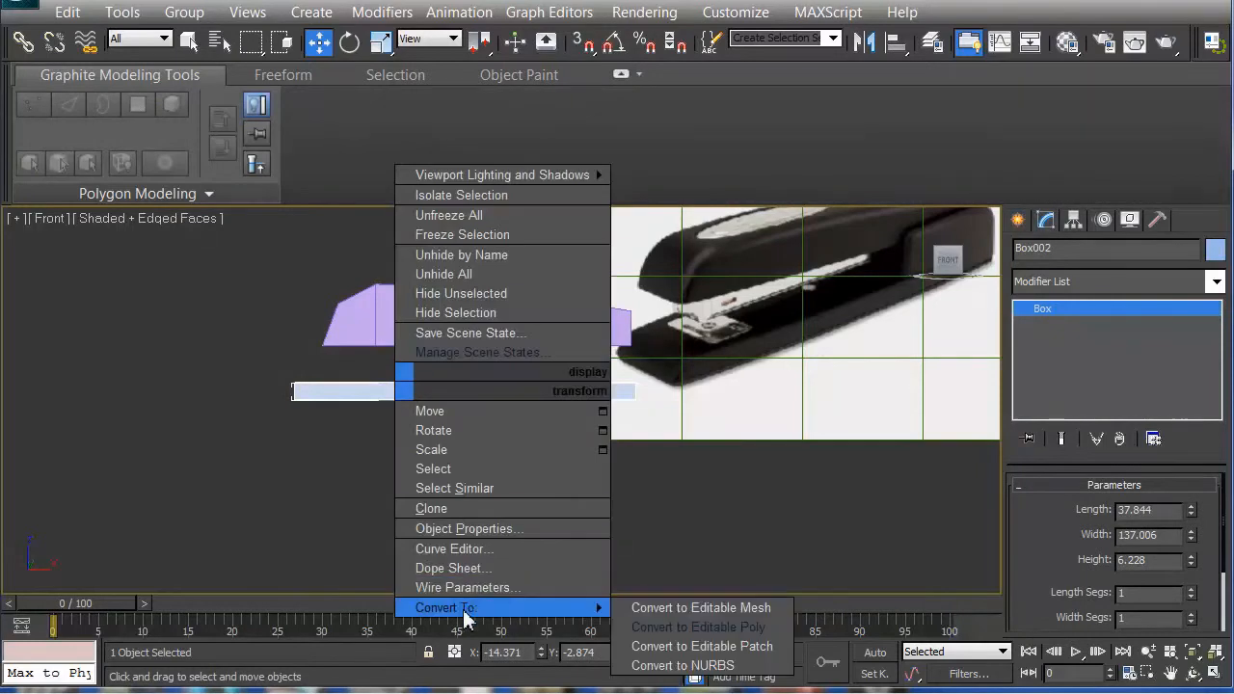
{"action": "left_click", "coordinate": [679, 627]}
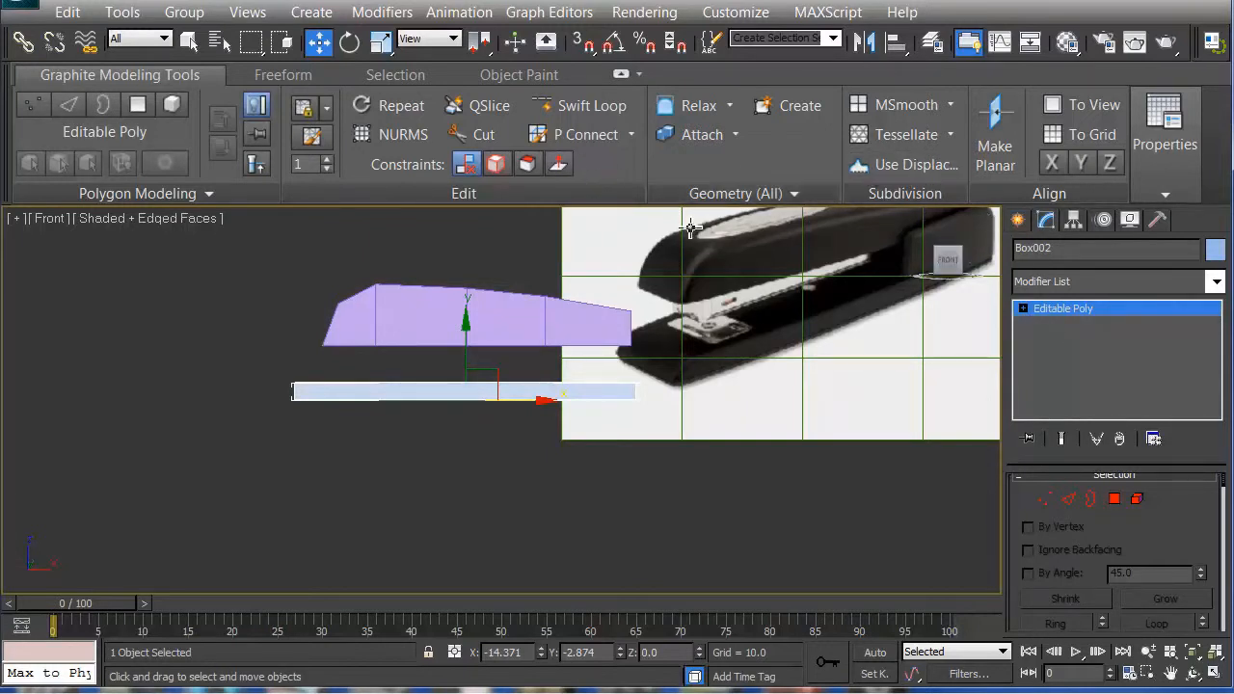
Insert a vertical edge loop near the front end of the blue base at about X -62 with Swift Loop
{"action": "left_click", "coordinate": [1068, 503]}
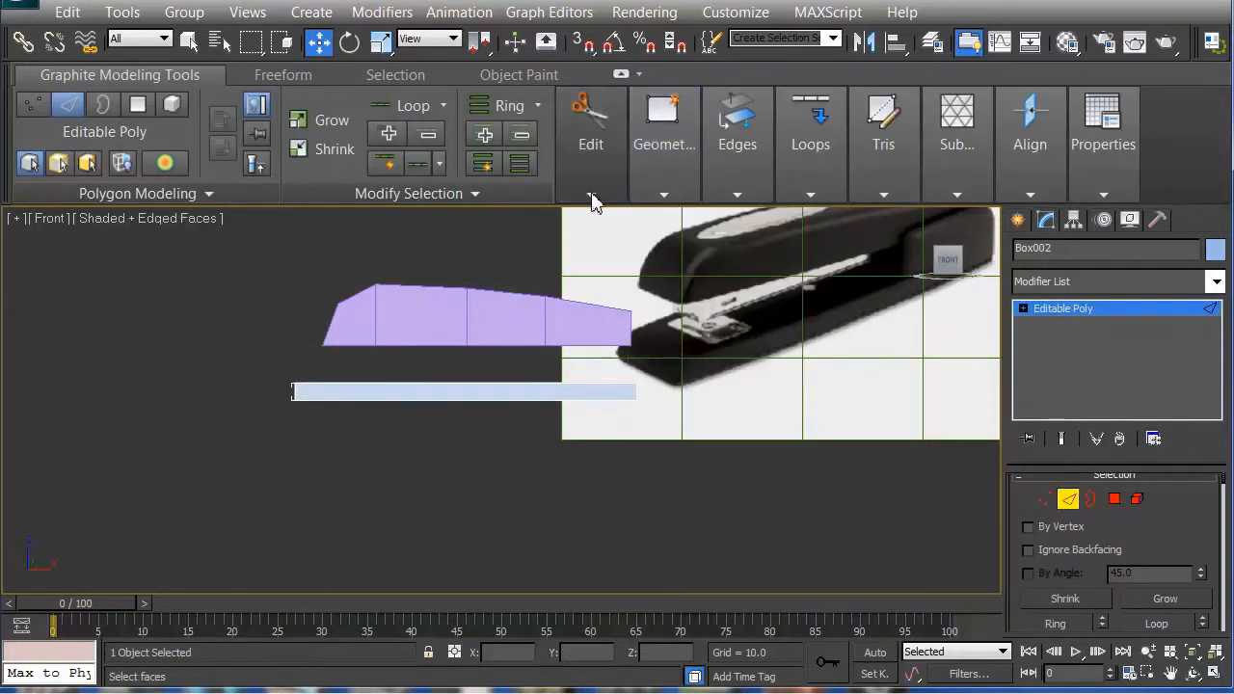
{"action": "mouse_move", "coordinate": [593, 198]}
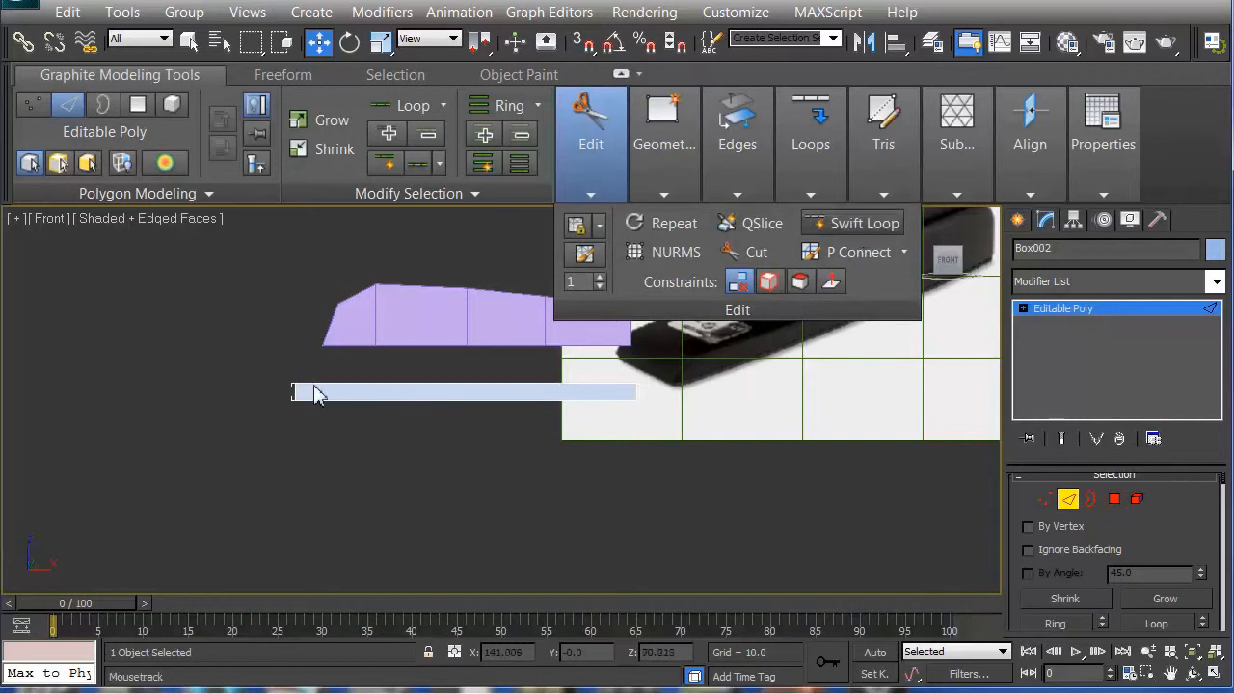
{"action": "left_click", "coordinate": [349, 390]}
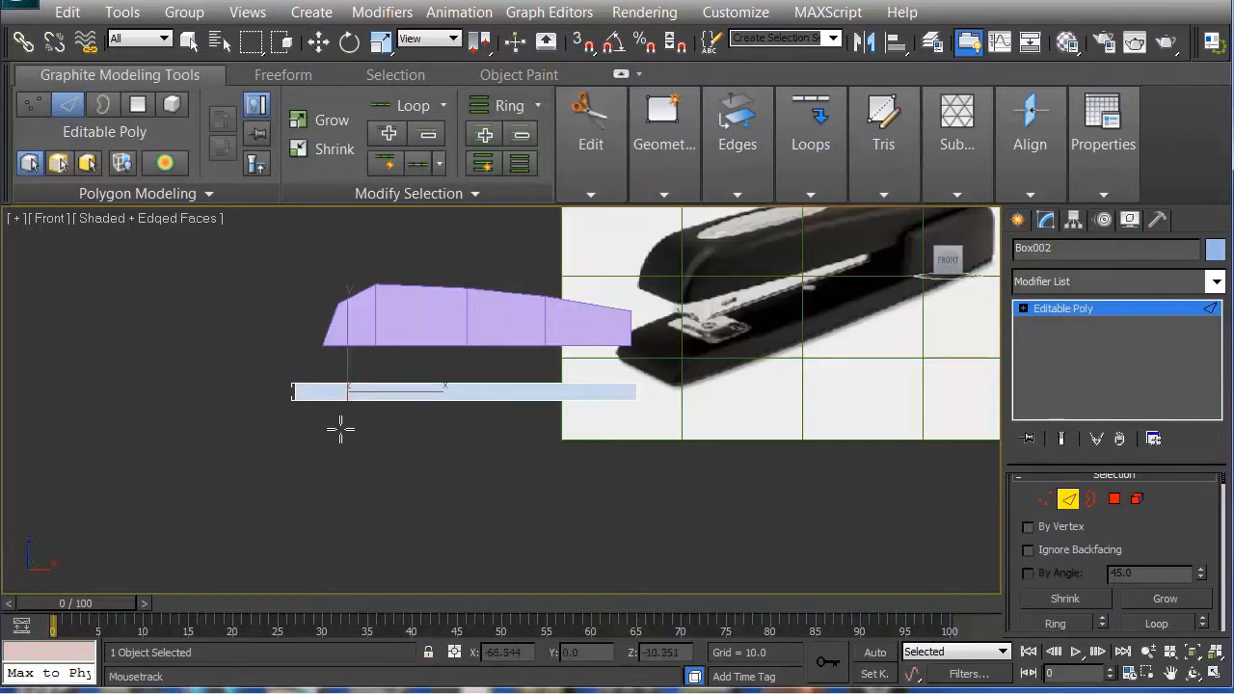
{"action": "right_click", "coordinate": [346, 418]}
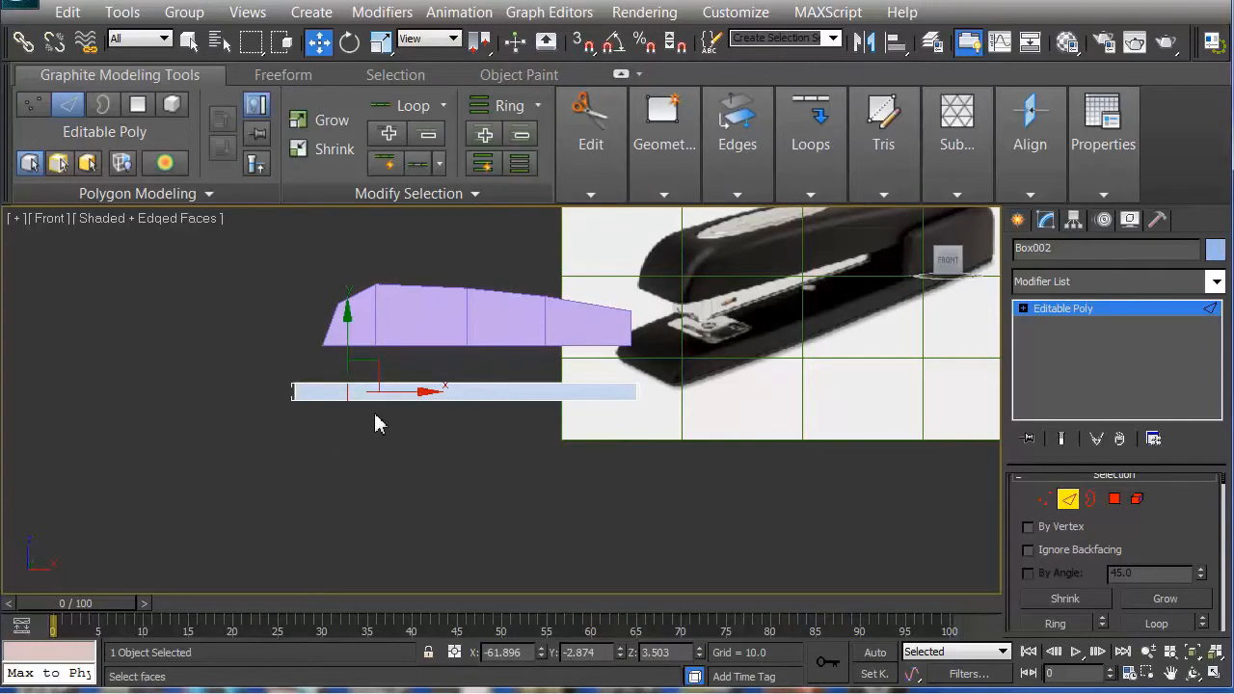
Move the top vertices of the base's front end back and down to about X -75.4, Z 4.7 to slope the tip
{"action": "left_click", "coordinate": [325, 457]}
{"action": "right_click", "coordinate": [301, 373]}
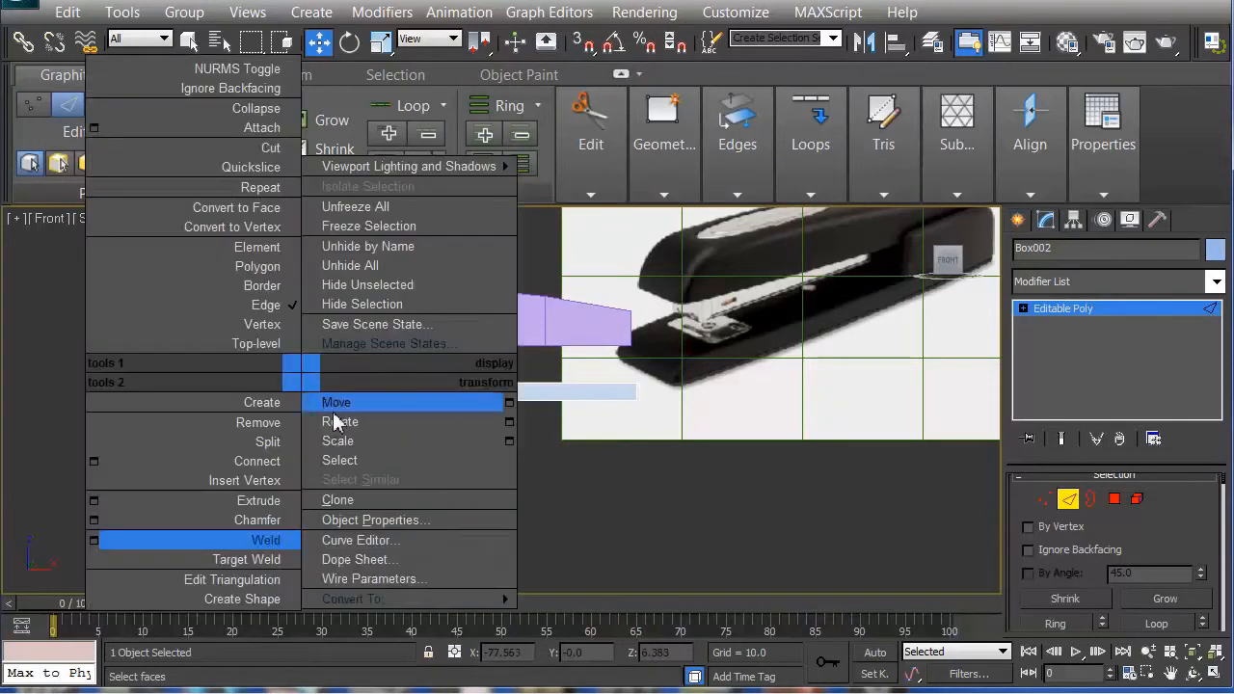
{"action": "mouse_move", "coordinate": [356, 602]}
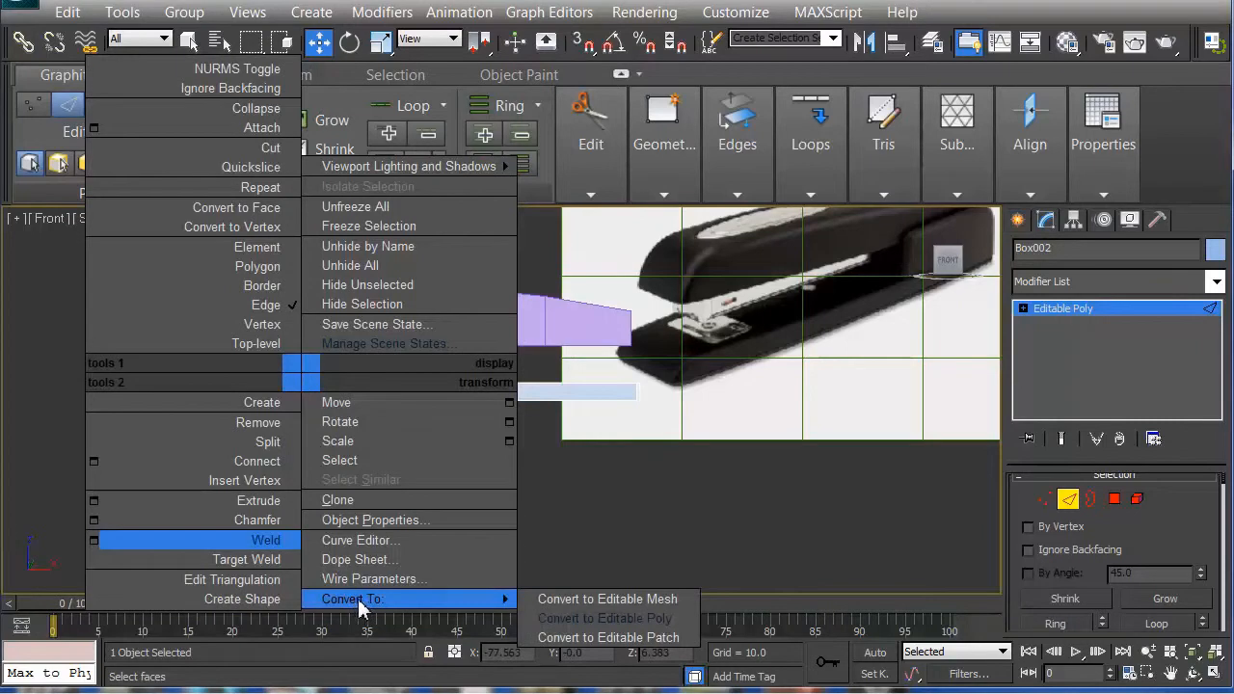
{"action": "left_click", "coordinate": [269, 324]}
{"action": "left_click_drag", "start_coordinate": [319, 368], "coordinate": [280, 397]}
{"action": "left_click_drag", "start_coordinate": [384, 386], "coordinate": [416, 385]}
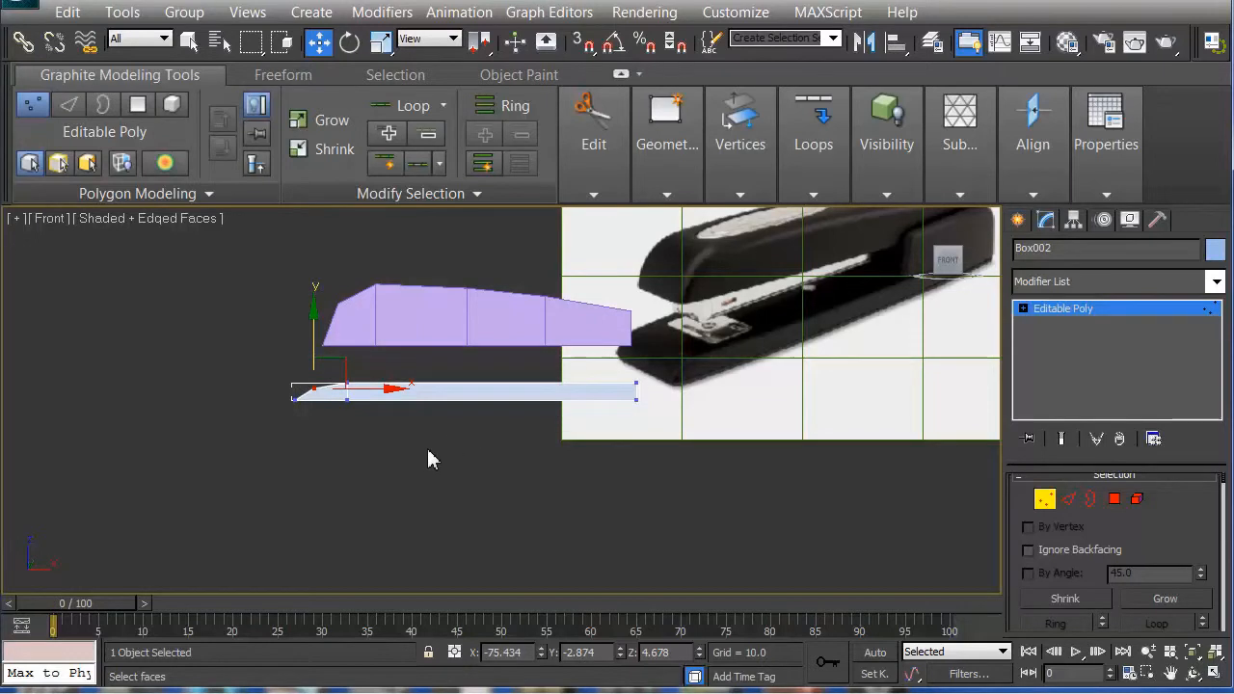
Examine the sloped base from an angle and compare it with the rear housing of the stapler in the reference image
{"action": "mouse_move", "coordinate": [432, 440]}
{"action": "middle_mouse_down", "text": "alt"}
{"action": "mouse_move", "coordinate": [444, 429]}
{"action": "mouse_move", "coordinate": [442, 438]}
{"action": "middle_mouse_up", "text": "alt"}
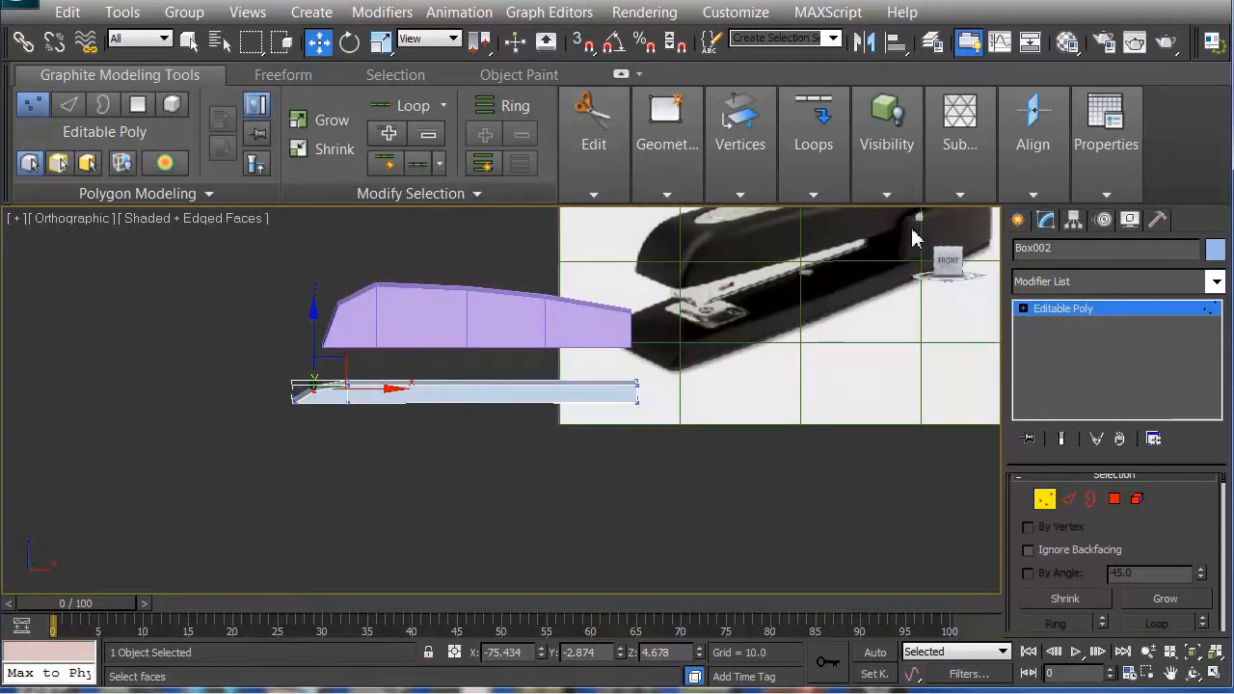
{"action": "mouse_move", "coordinate": [581, 418]}
{"action": "middle_mouse_down", "text": "alt"}
{"action": "mouse_move", "coordinate": [602, 445]}
{"action": "mouse_move", "coordinate": [651, 454]}
{"action": "mouse_move", "coordinate": [591, 435]}
{"action": "mouse_move", "coordinate": [646, 455]}
{"action": "mouse_move", "coordinate": [648, 474]}
{"action": "mouse_move", "coordinate": [573, 418]}
{"action": "mouse_move", "coordinate": [595, 462]}
{"action": "mouse_move", "coordinate": [578, 433]}
{"action": "middle_mouse_up", "text": "alt"}
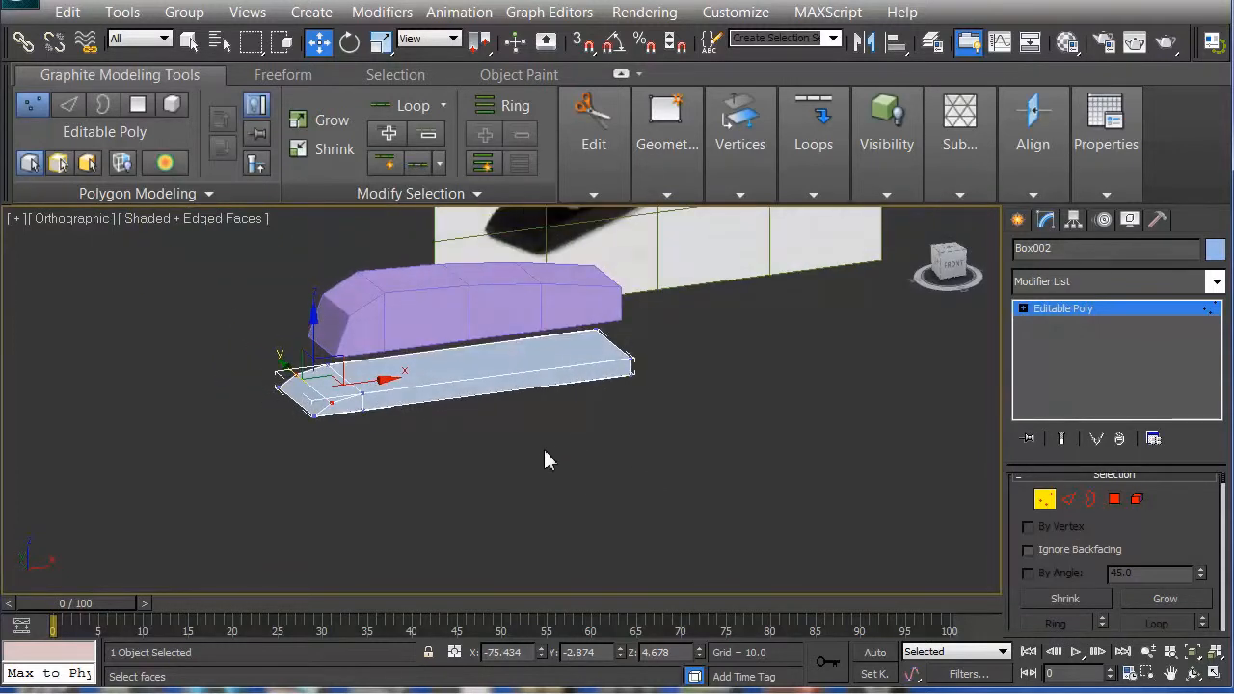
{"action": "key", "text": "f"}
{"action": "key", "text": "alt"}
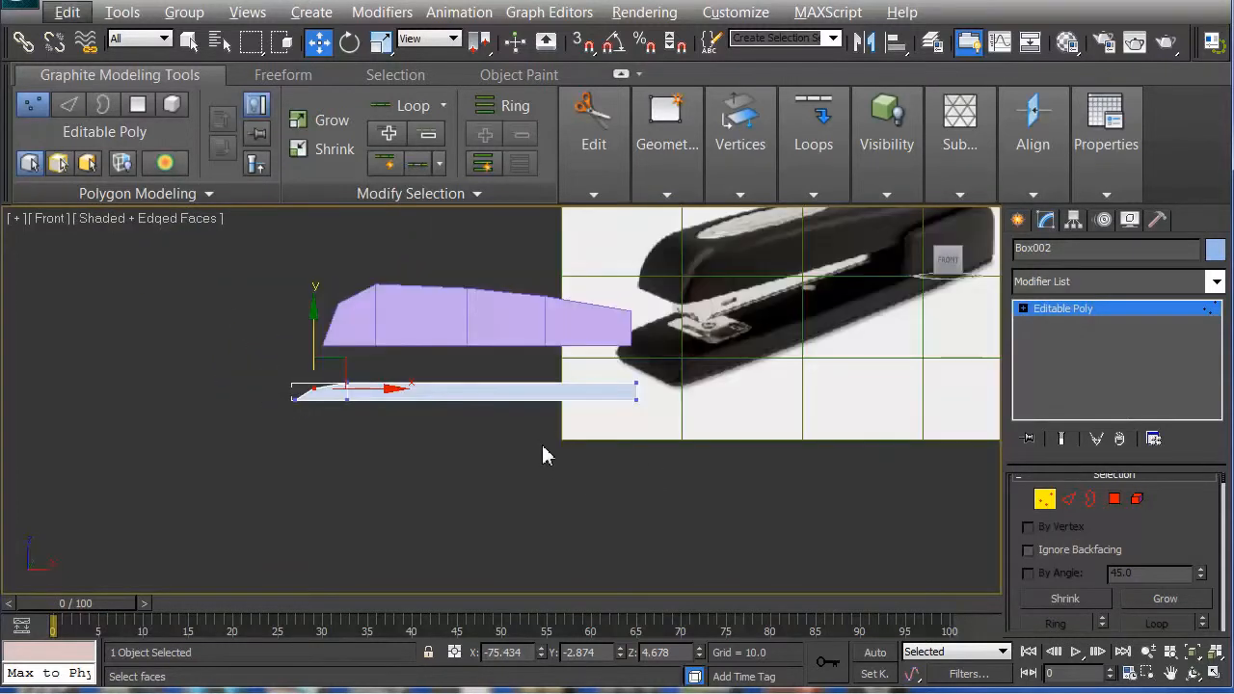
{"action": "scroll", "coordinate": [549, 456], "scroll_direction": "up", "scroll_amount": 4}
{"action": "scroll", "coordinate": [887, 405], "scroll_direction": "up", "scroll_amount": 2}
{"action": "middle_click_drag", "start_coordinate": [887, 405], "coordinate": [491, 508]}
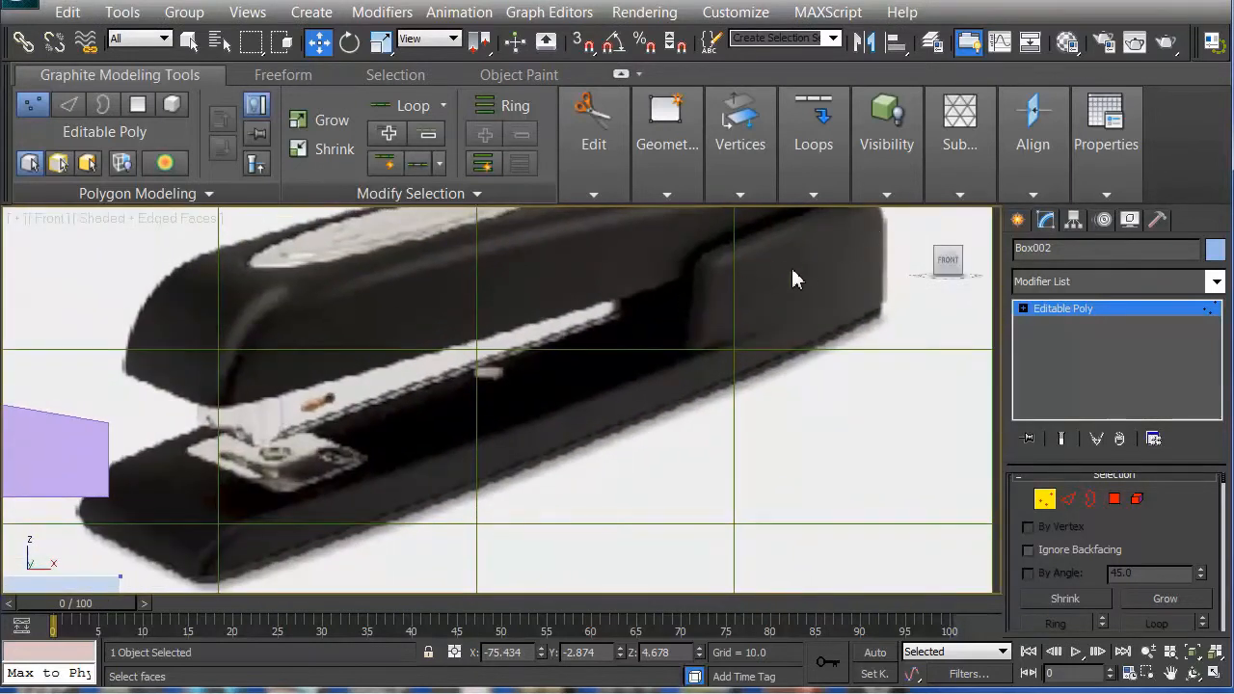
{"action": "middle_click_drag", "start_coordinate": [485, 426], "coordinate": [1056, 309]}
{"action": "middle_click_drag", "start_coordinate": [520, 445], "coordinate": [489, 463]}
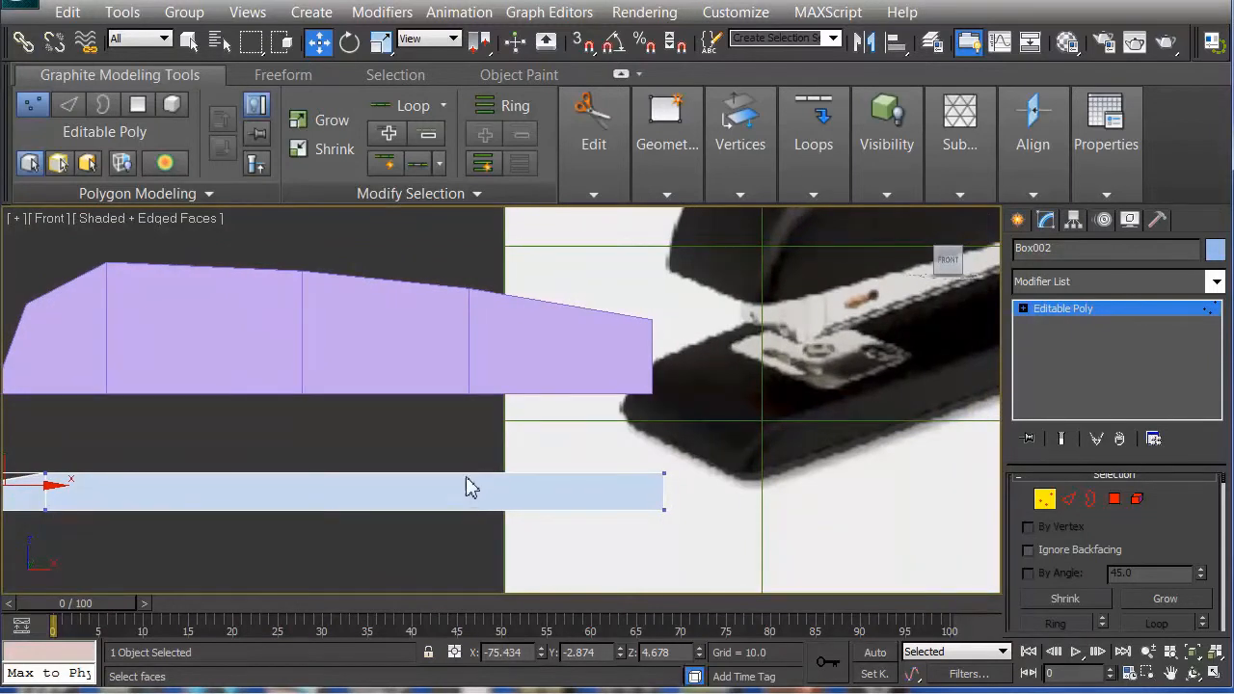
Insert a vertical edge loop across the rear part of the base with Swift Loop, in line with the purple box's rearmost loop
{"action": "left_click", "coordinate": [465, 482]}
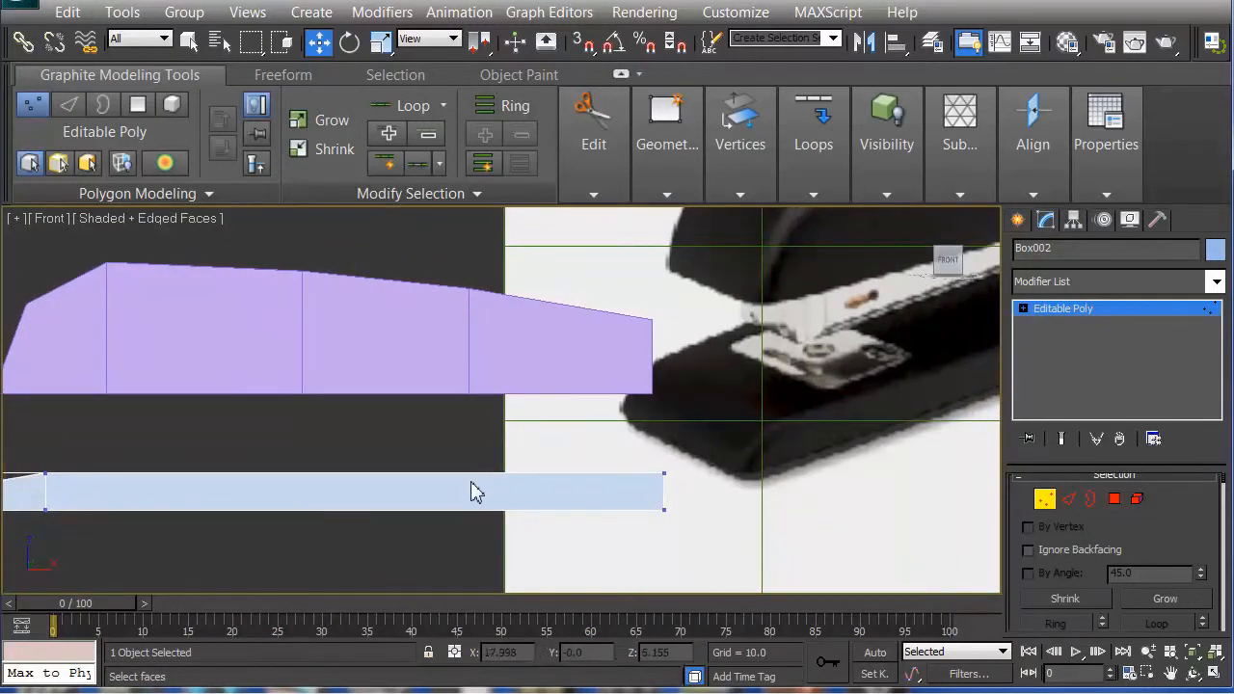
{"action": "left_click", "coordinate": [1072, 501]}
{"action": "left_click", "coordinate": [545, 474]}
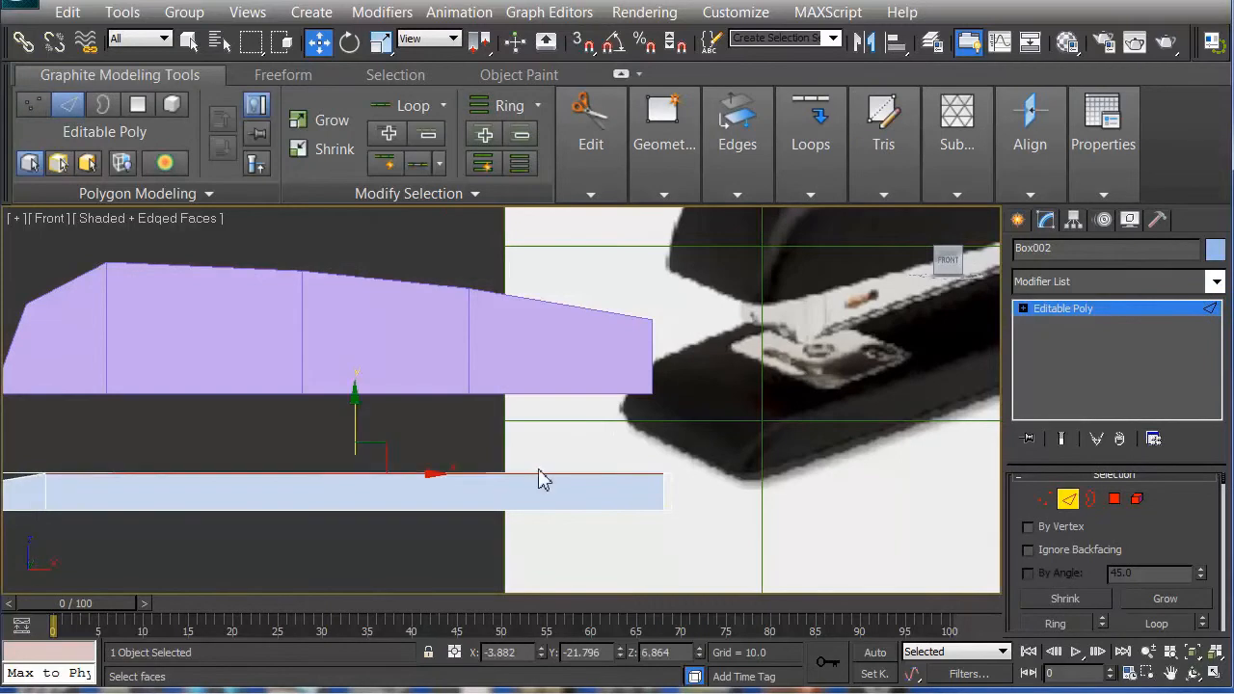
{"action": "left_click", "coordinate": [650, 155]}
{"action": "left_click", "coordinate": [597, 166]}
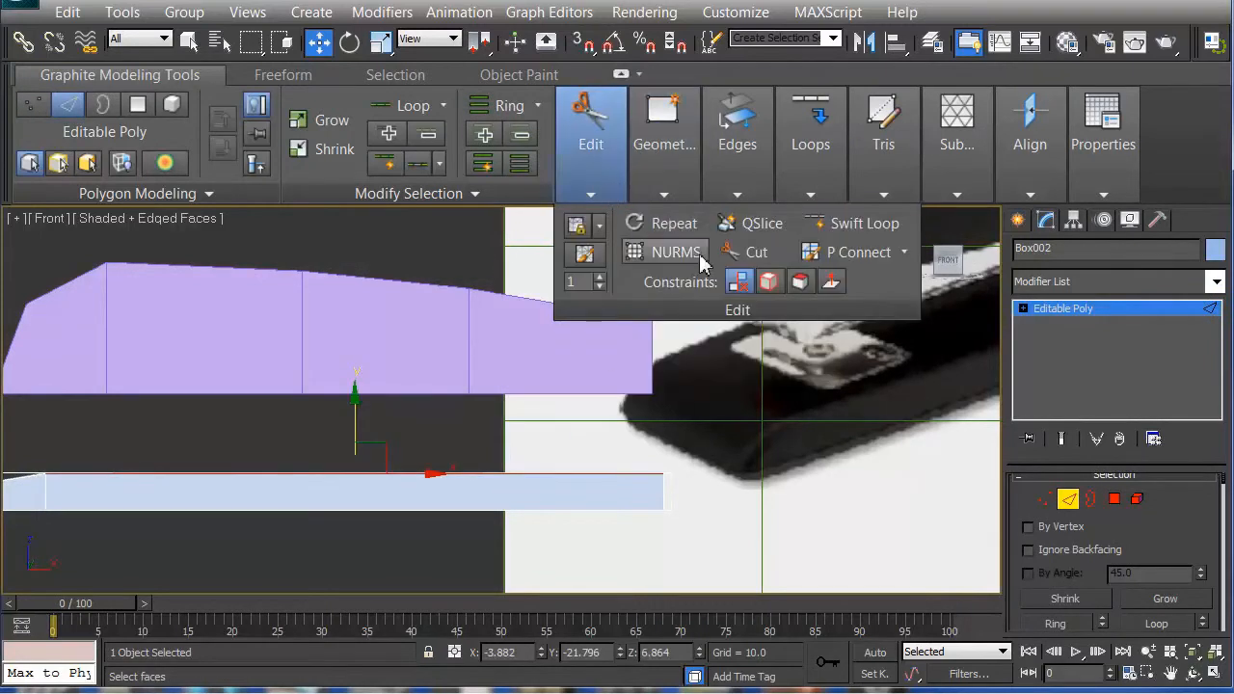
{"action": "left_click", "coordinate": [860, 222]}
{"action": "left_click", "coordinate": [469, 479]}
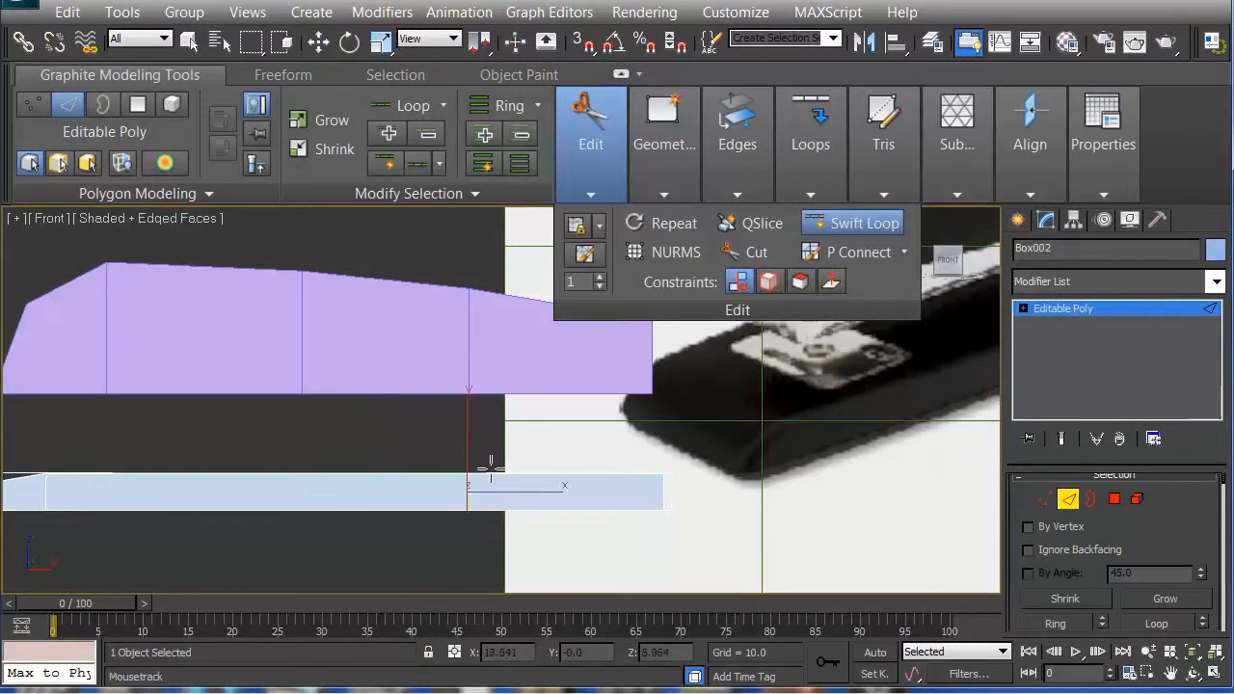
{"action": "middle_click_drag", "start_coordinate": [360, 469], "coordinate": [450, 508], "text": "alt"}
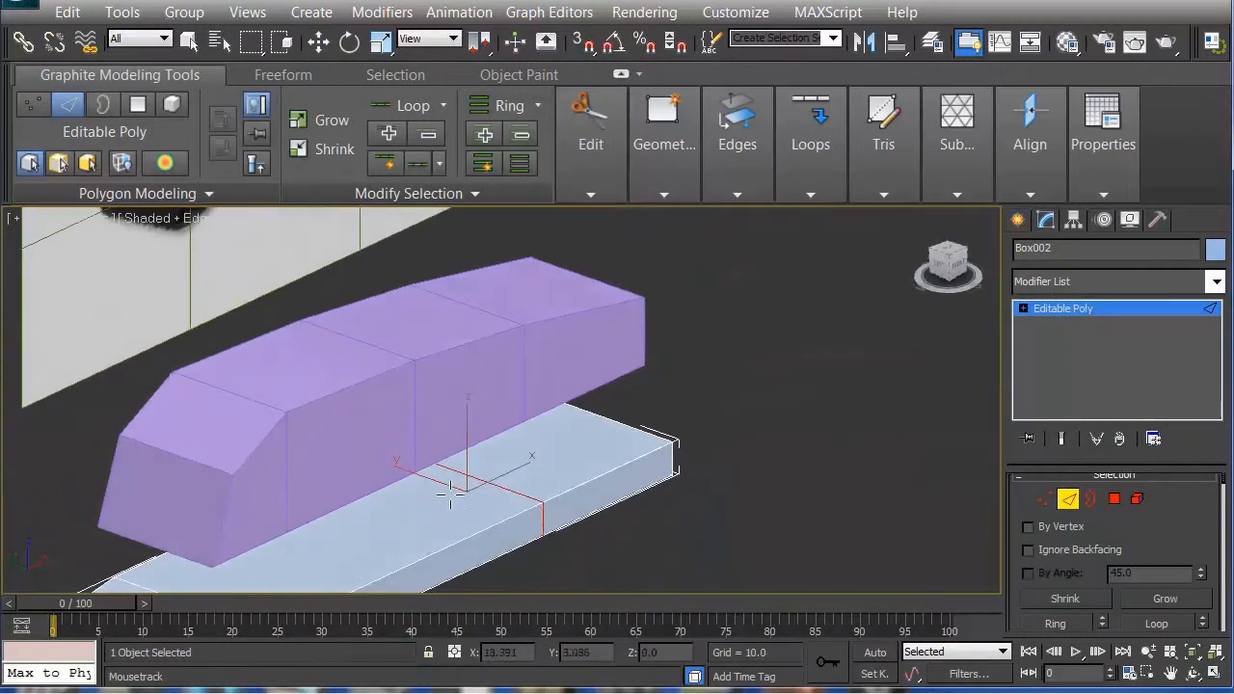
{"action": "key", "text": "w"}
Insert two lengthwise edge loops in the base with Swift Loop, one close to each long side
{"action": "middle_click_drag", "start_coordinate": [579, 509], "coordinate": [628, 343], "text": "alt"}
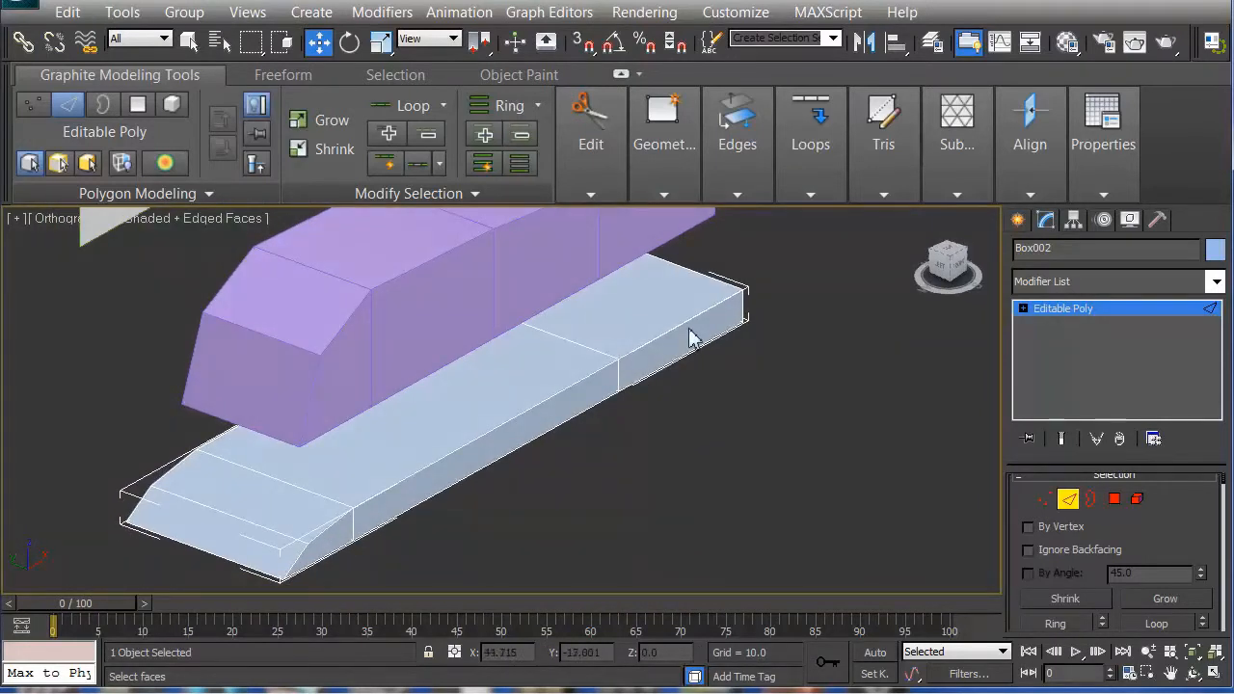
{"action": "middle_click_drag", "start_coordinate": [665, 262], "coordinate": [613, 328], "text": "alt"}
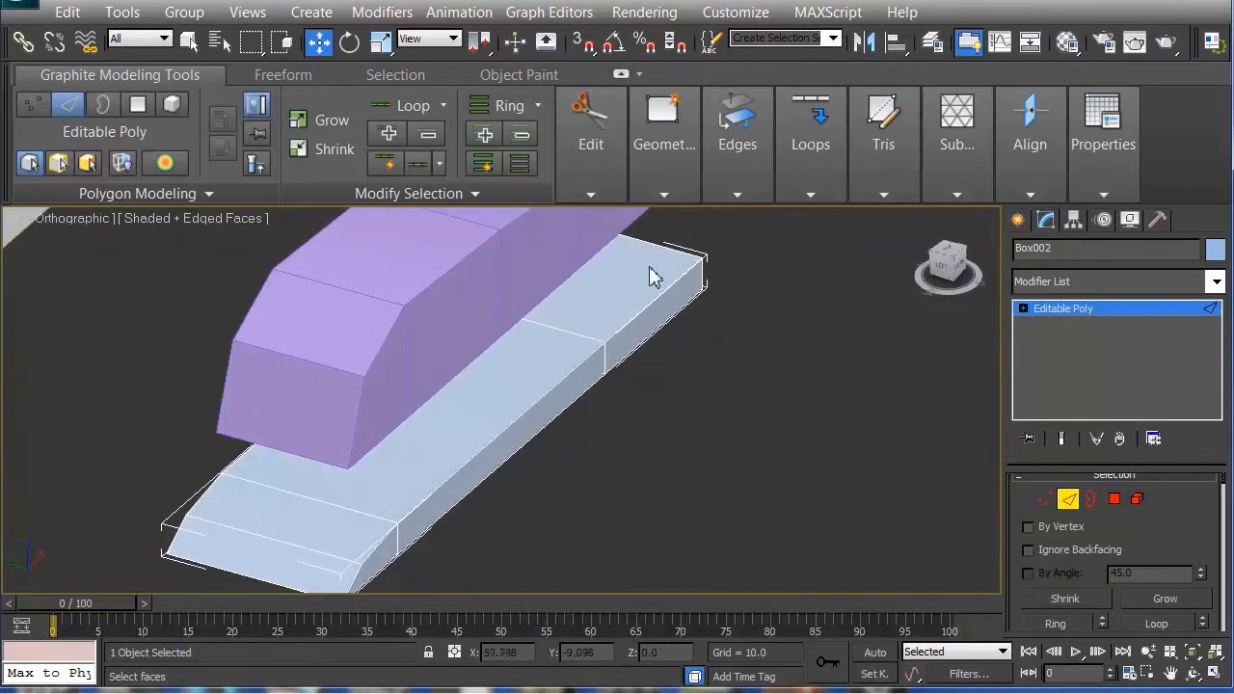
{"action": "middle_click_drag", "start_coordinate": [566, 329], "coordinate": [645, 306], "text": "alt"}
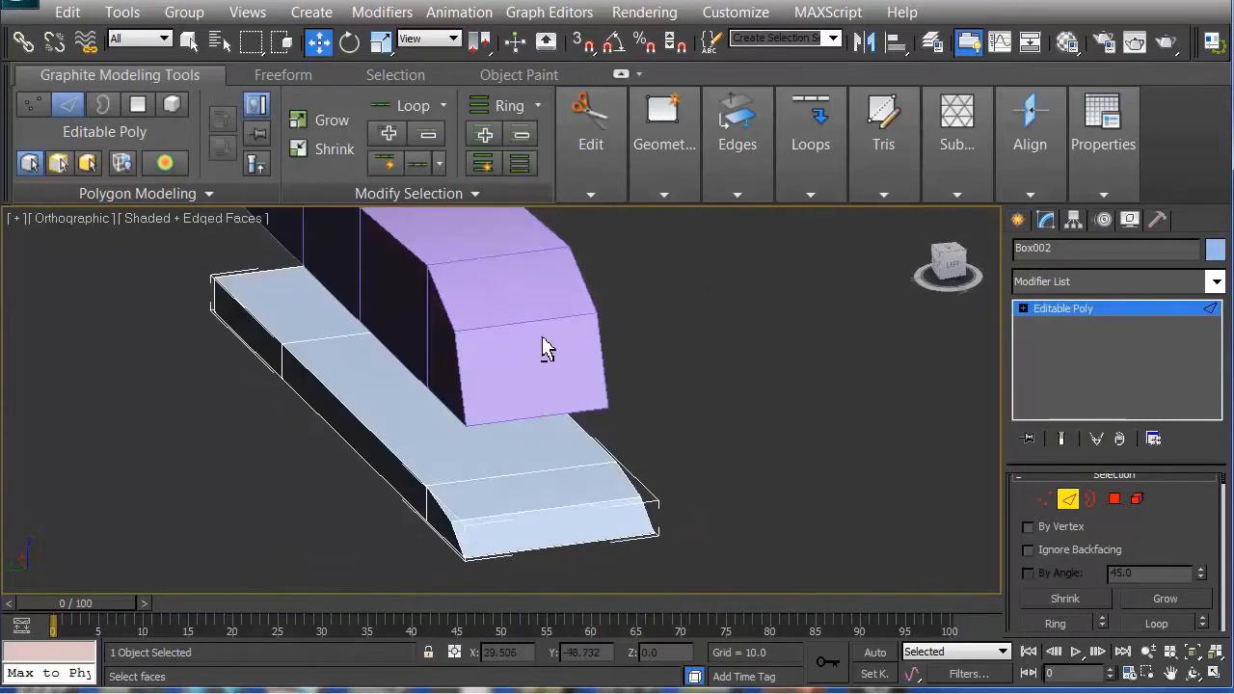
{"action": "middle_click_drag", "start_coordinate": [555, 346], "coordinate": [416, 370], "text": "alt"}
{"action": "mouse_move", "coordinate": [635, 161]}
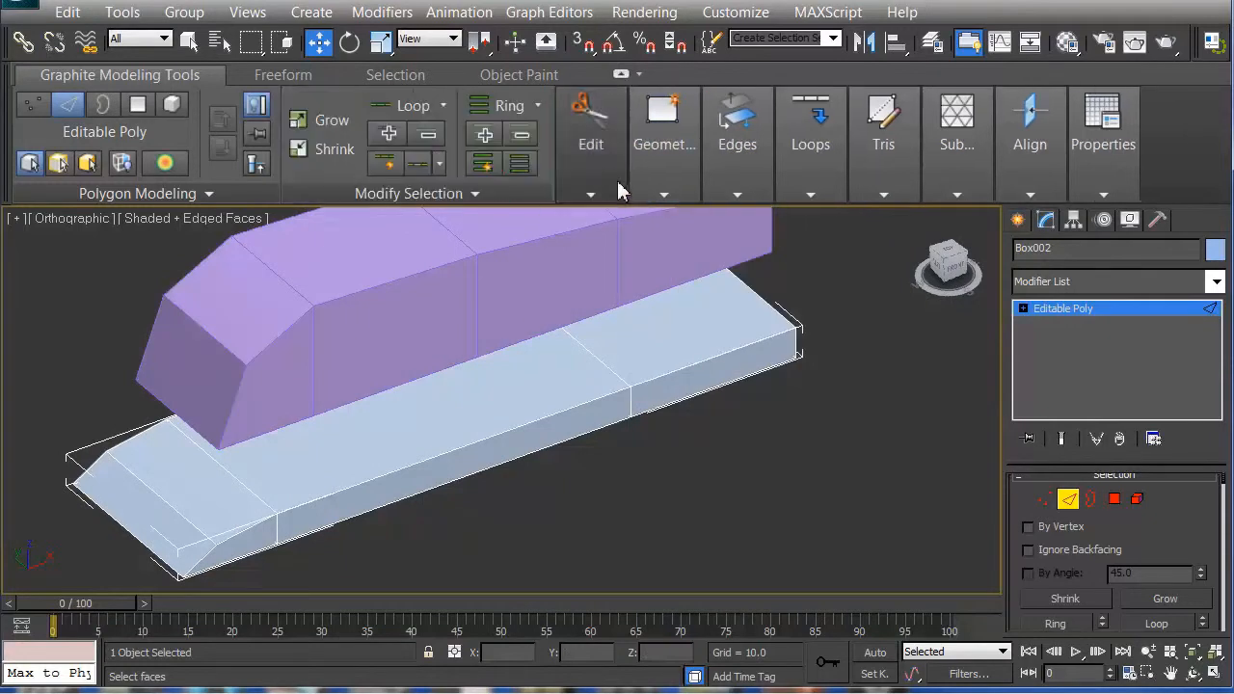
{"action": "mouse_move", "coordinate": [598, 188]}
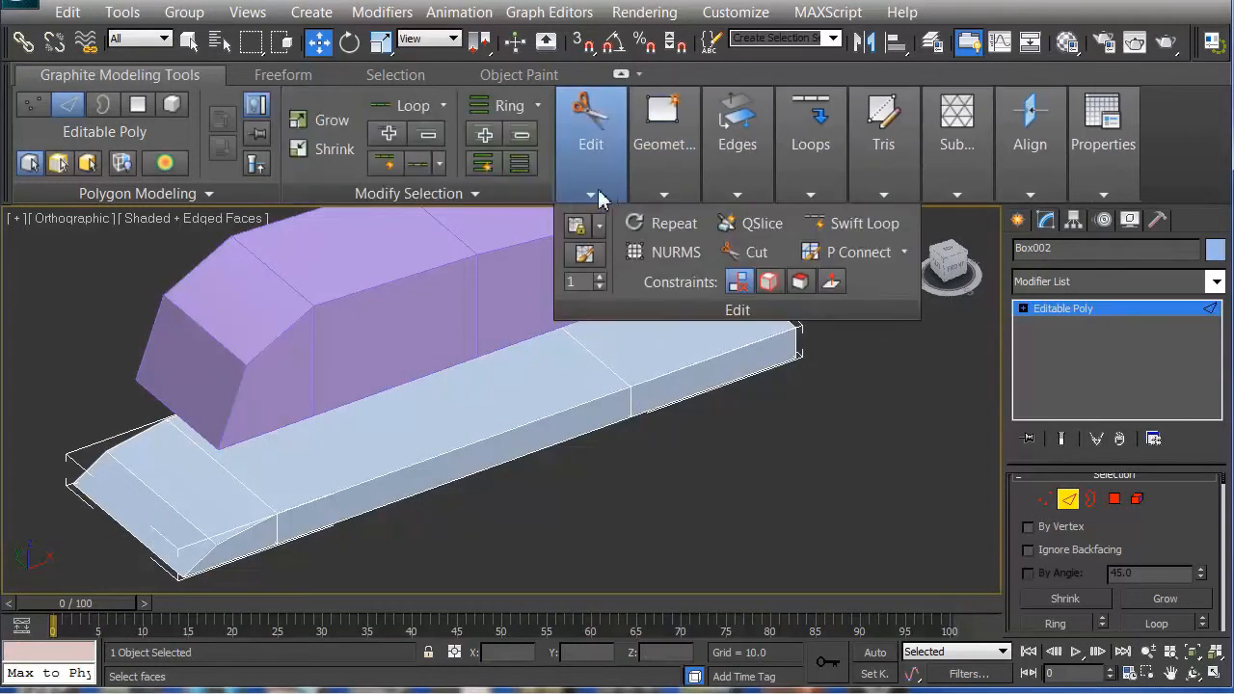
{"action": "left_click", "coordinate": [846, 227]}
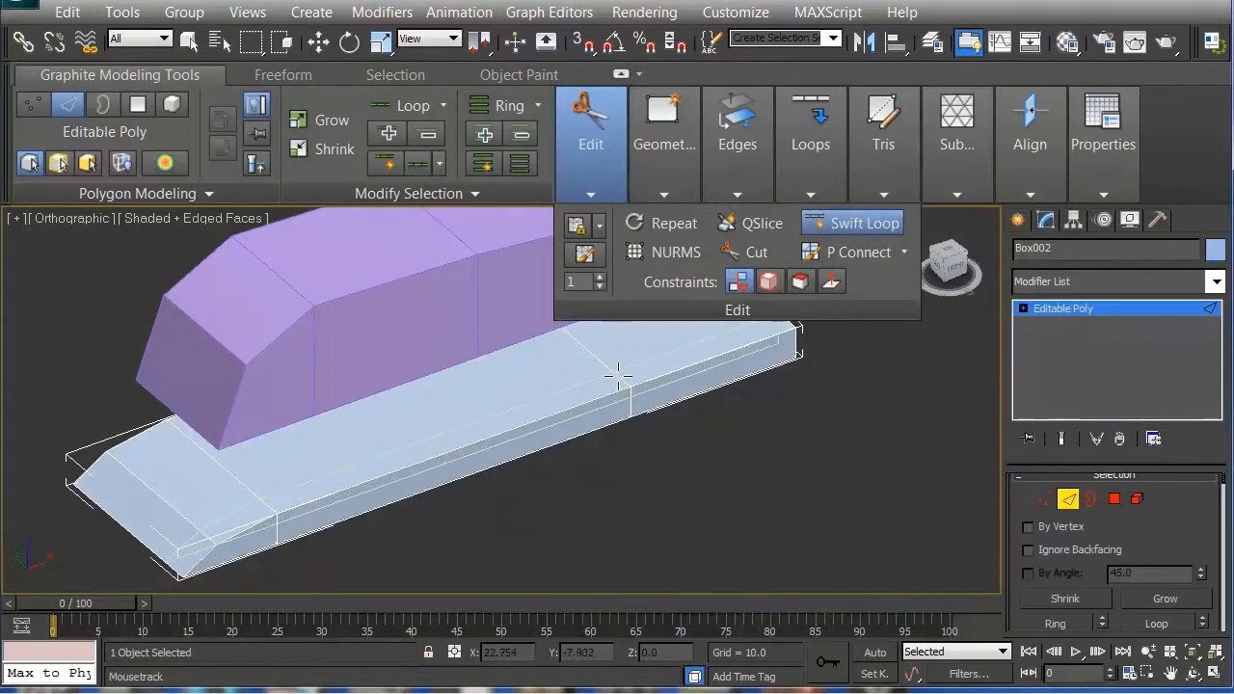
{"action": "left_click", "coordinate": [576, 395]}
{"action": "middle_click_drag", "start_coordinate": [576, 383], "coordinate": [279, 364], "text": "alt"}
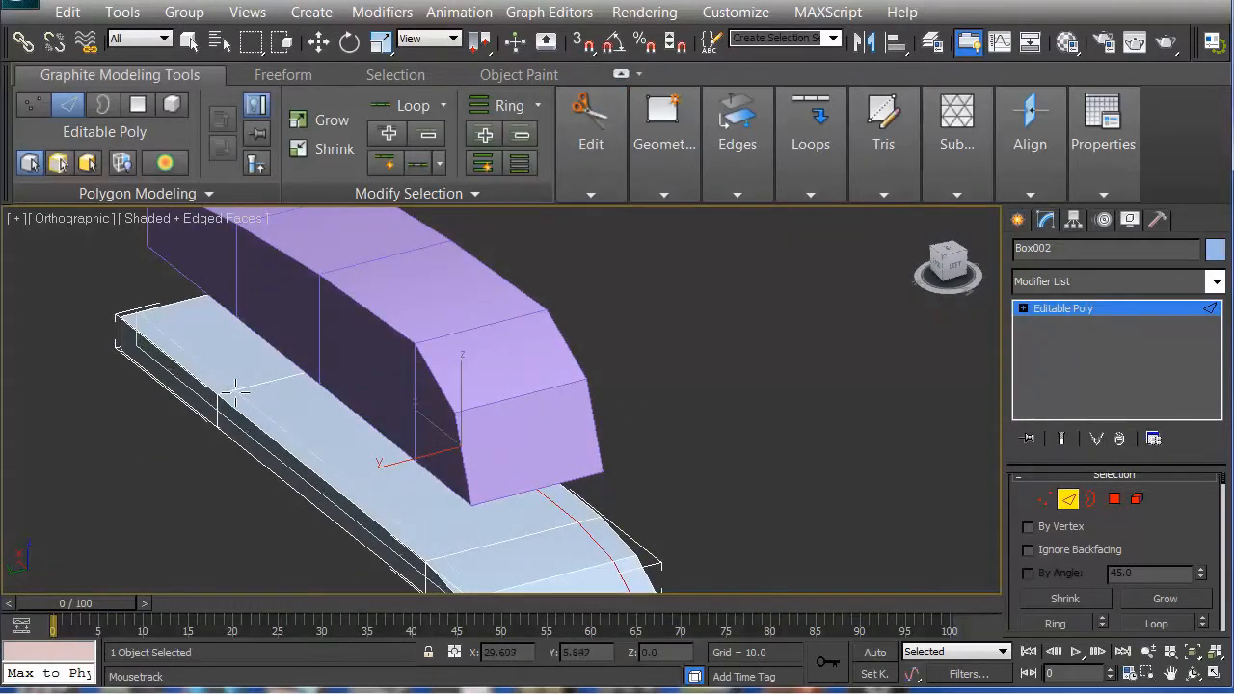
{"action": "left_click", "coordinate": [236, 392]}
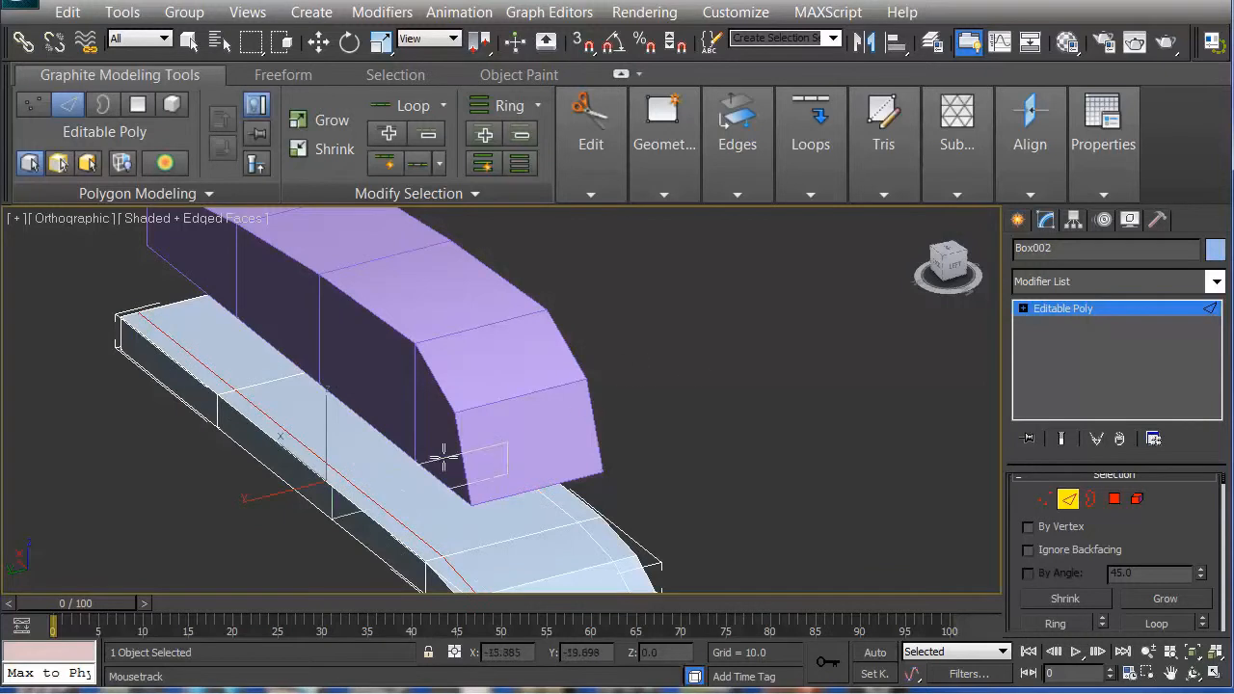
{"action": "key", "text": "w"}
{"action": "middle_click_drag", "start_coordinate": [671, 378], "coordinate": [669, 248], "text": "alt"}
Select the two narrow top polygons along the long sides of the base's rear section
{"action": "mouse_move", "coordinate": [600, 184]}
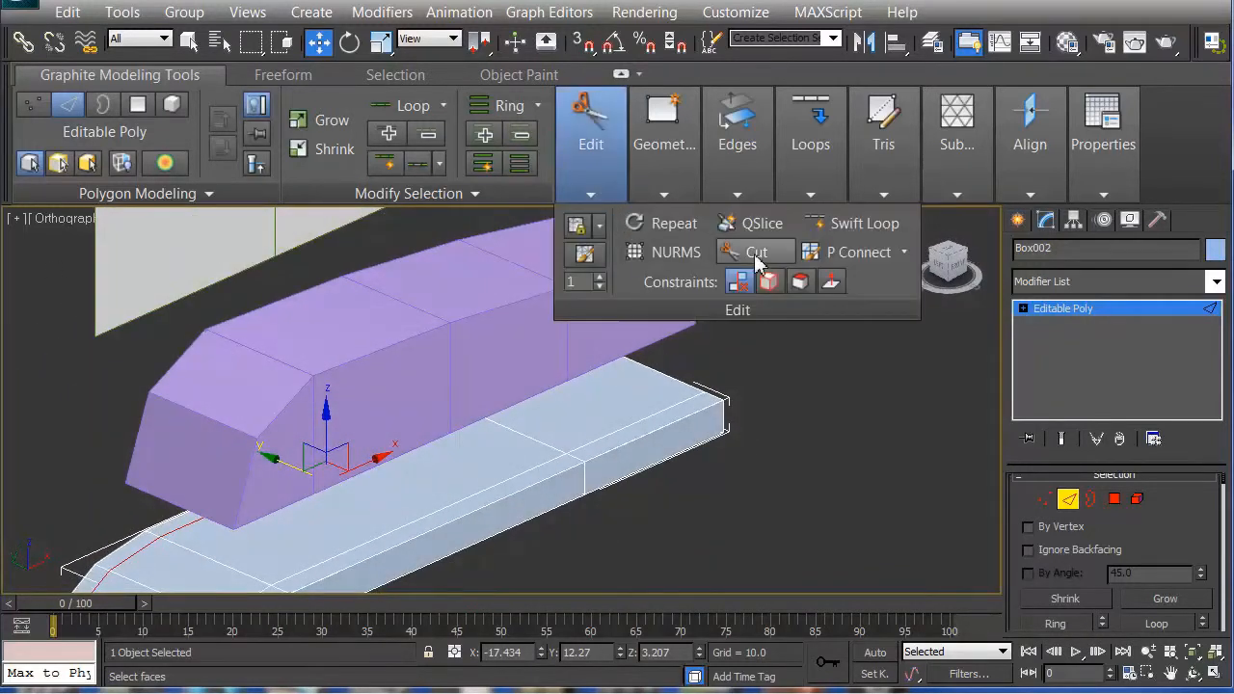
{"action": "middle_click_drag", "start_coordinate": [587, 433], "coordinate": [603, 414], "text": "alt"}
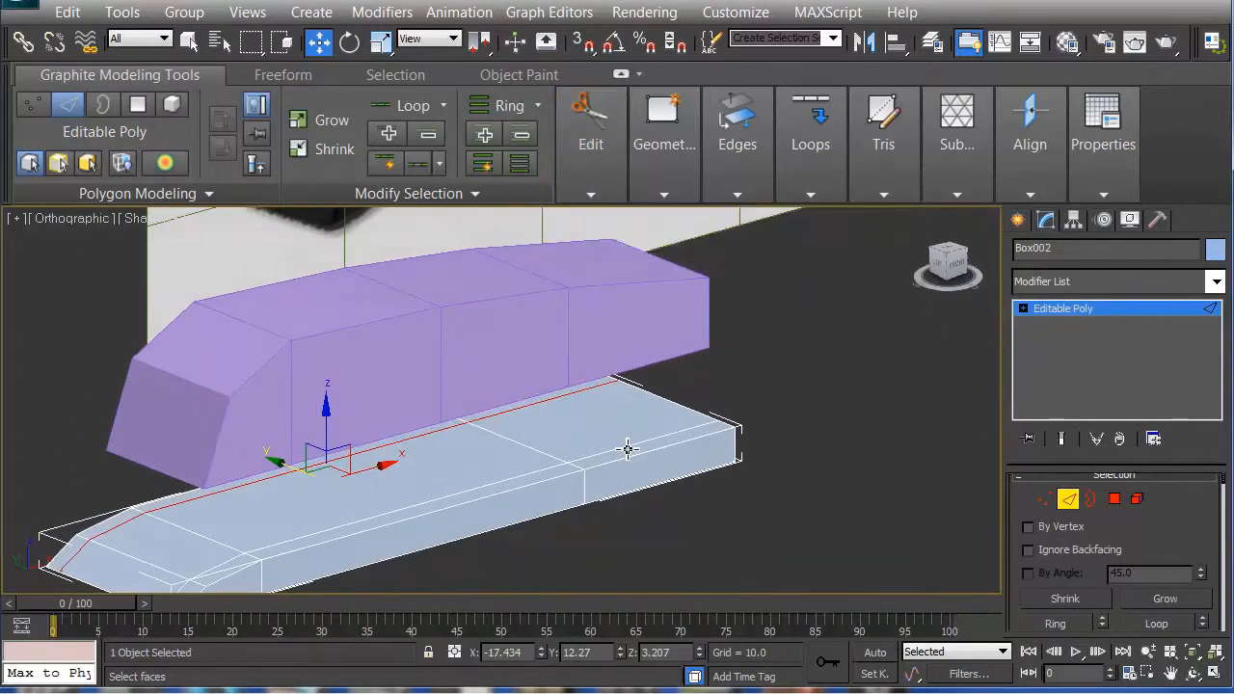
{"action": "left_click", "coordinate": [1116, 500]}
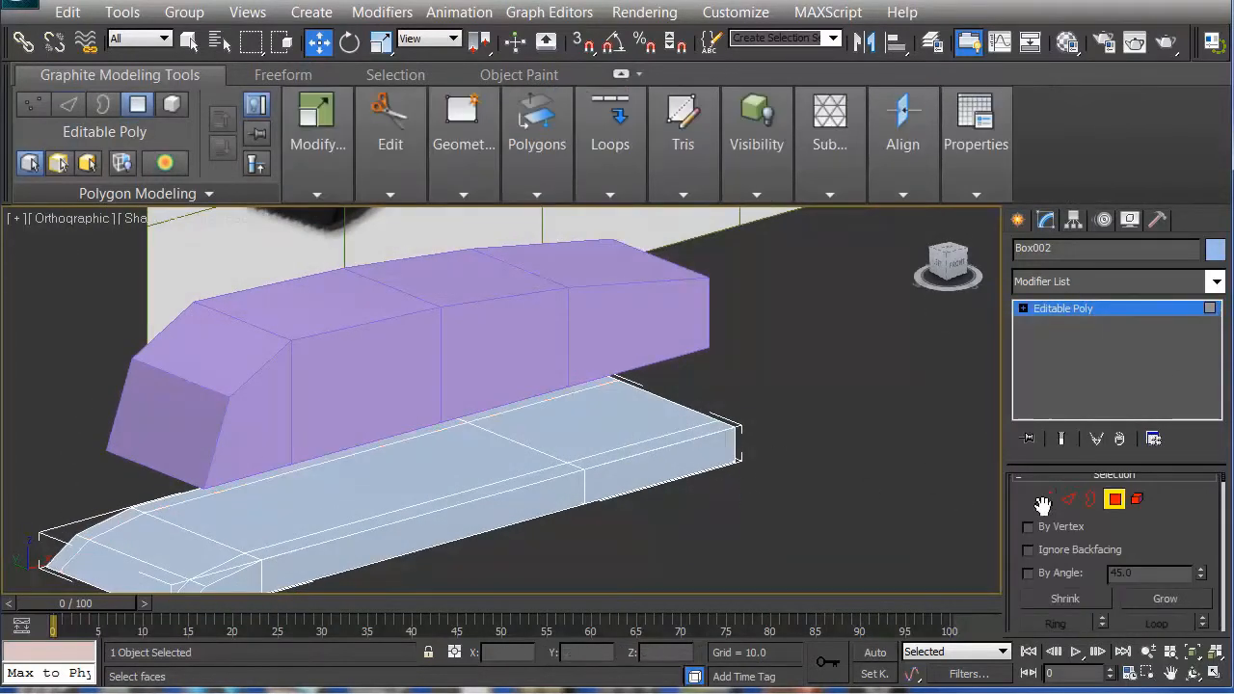
{"action": "left_click", "coordinate": [650, 450]}
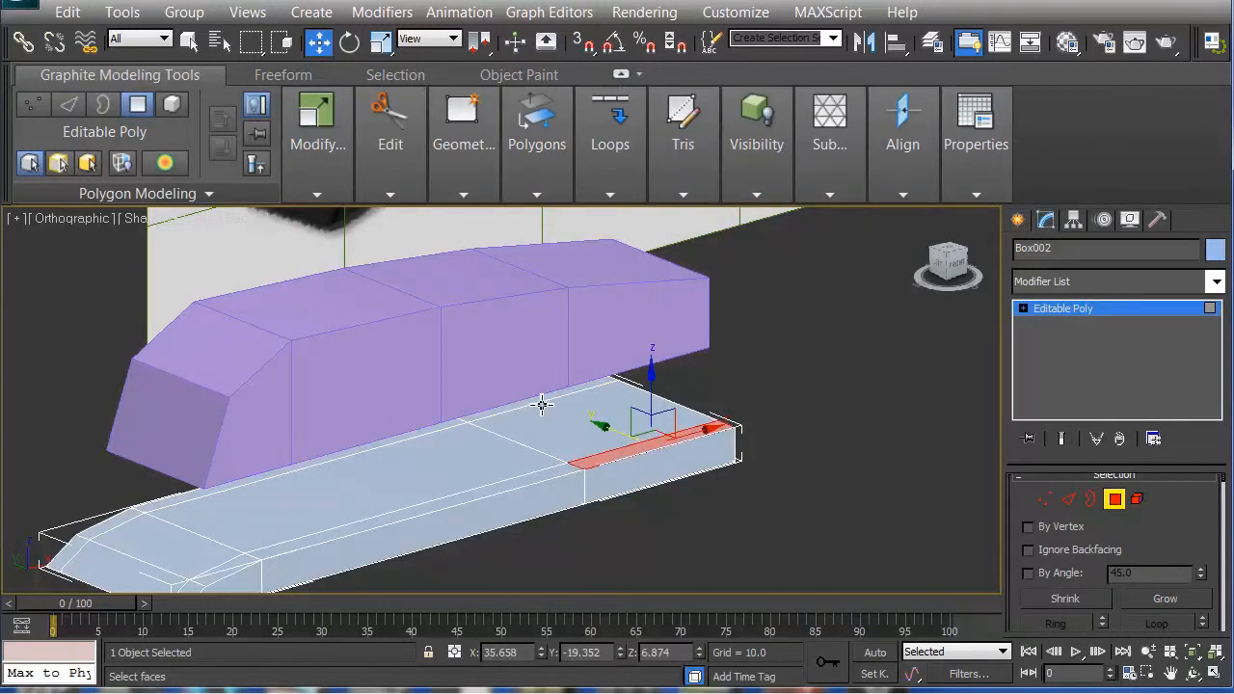
{"action": "mouse_move", "coordinate": [542, 414]}
{"action": "middle_mouse_down", "text": "alt"}
{"action": "mouse_move", "coordinate": [548, 402]}
{"action": "mouse_move", "coordinate": [542, 414]}
{"action": "middle_mouse_up", "text": "alt"}
{"action": "left_click", "coordinate": [545, 405], "text": "ctrl"}
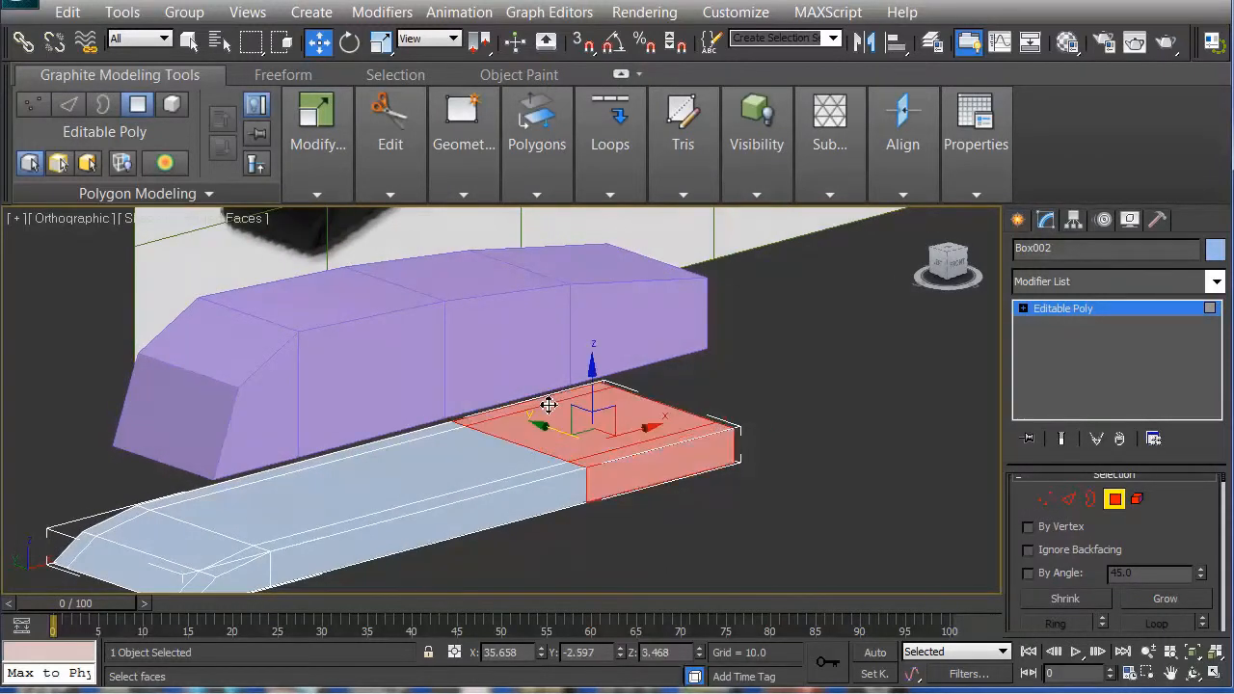
{"action": "left_click", "coordinate": [693, 440]}
{"action": "left_click", "coordinate": [663, 438]}
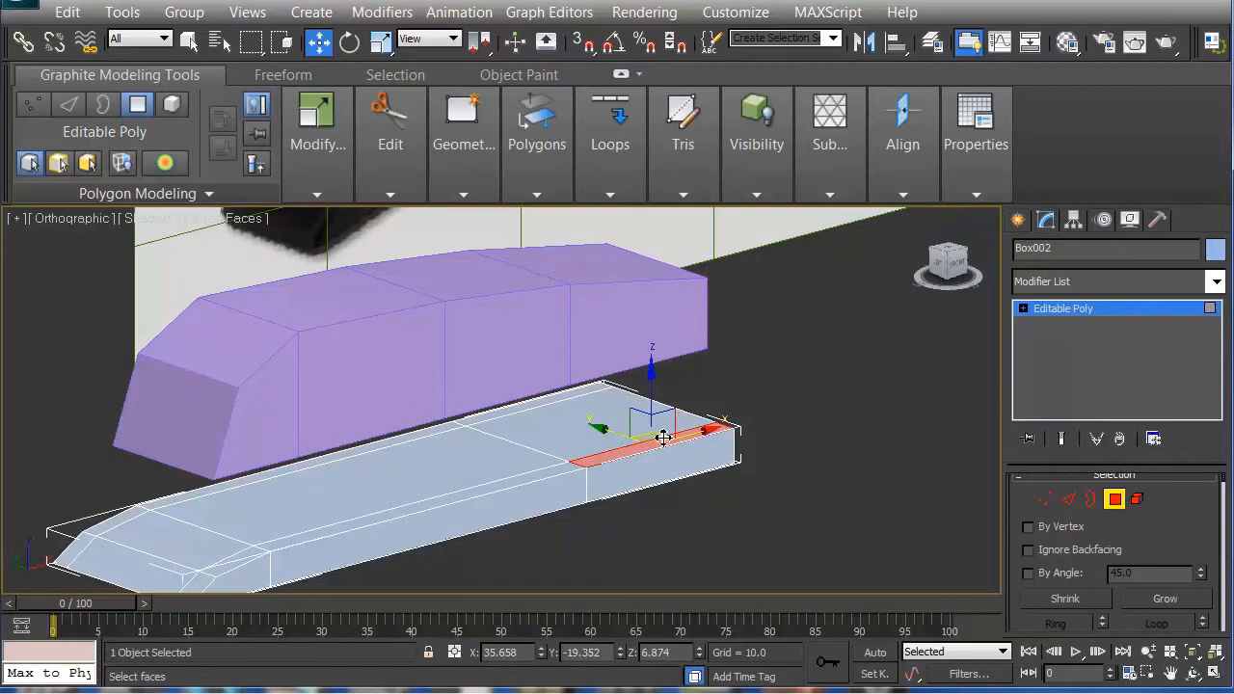
{"action": "left_click", "coordinate": [546, 403], "text": "ctrl"}
{"action": "middle_click_drag", "start_coordinate": [600, 457], "coordinate": [597, 428], "text": "alt"}
Extrude the two selected rear side strips upward by 18.863 to form walls beside the purple box
{"action": "left_click_drag", "start_coordinate": [1187, 410], "coordinate": [1192, 249]}
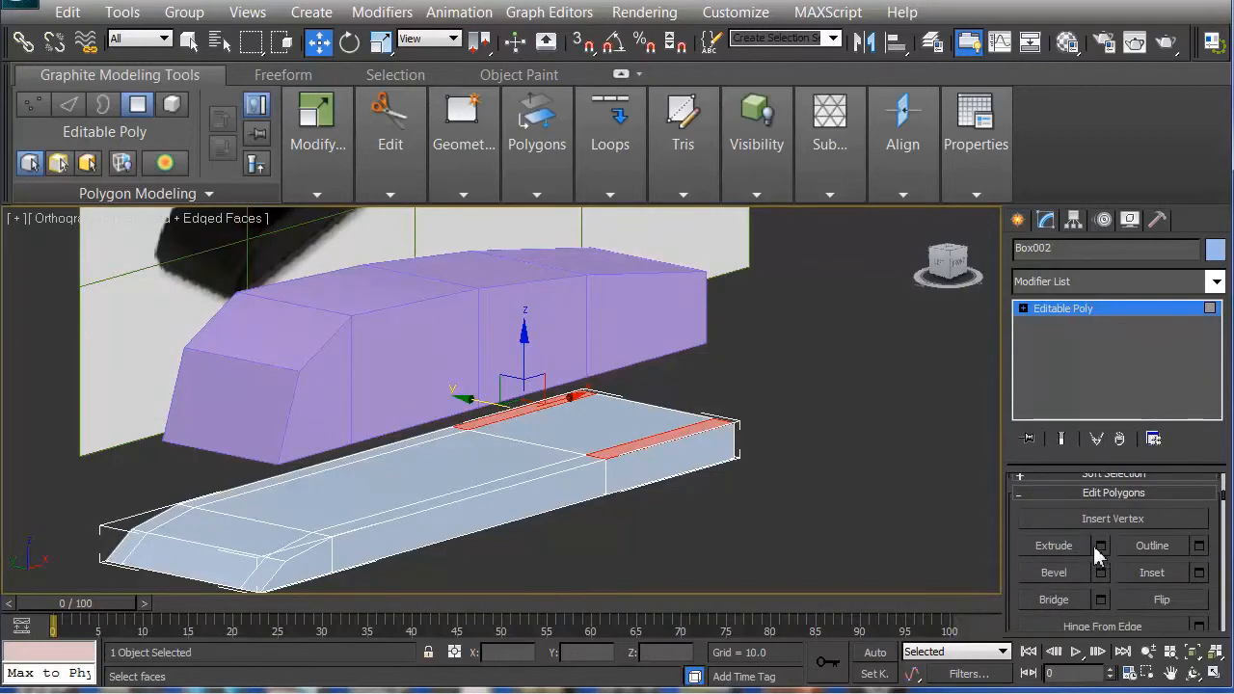
{"action": "left_click", "coordinate": [1100, 546]}
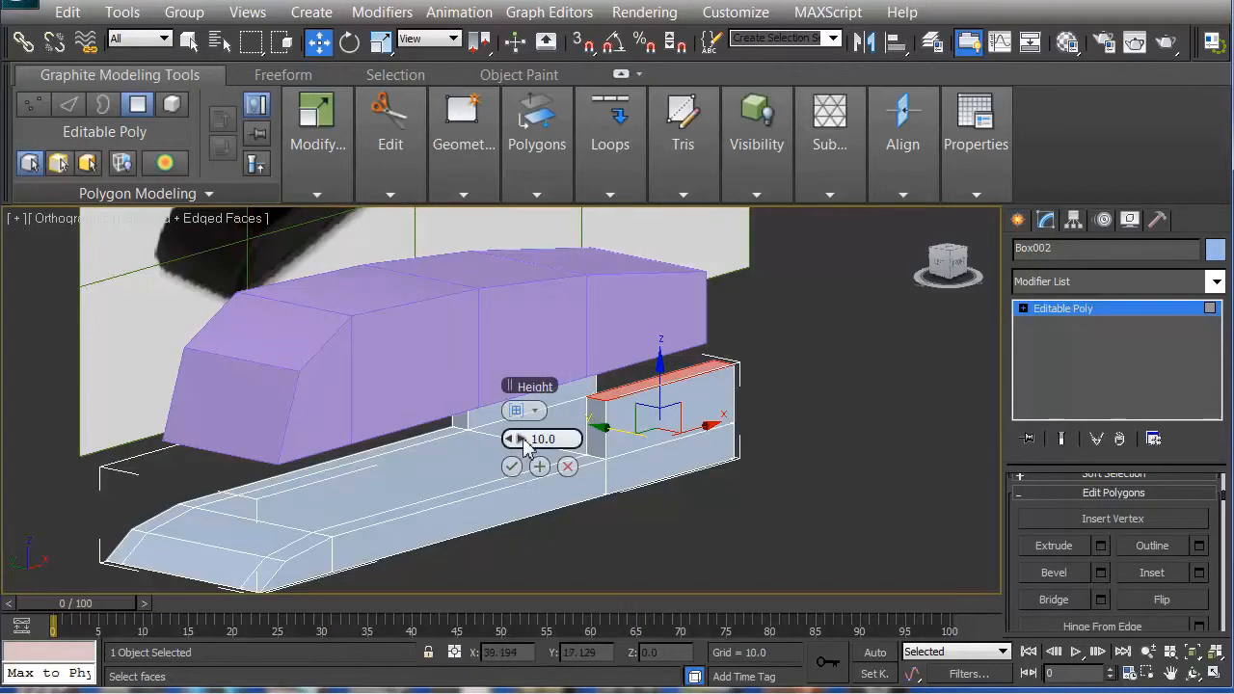
{"action": "left_click_drag", "start_coordinate": [573, 448], "coordinate": [623, 441]}
{"action": "middle_click_drag", "start_coordinate": [755, 352], "coordinate": [651, 379], "text": "alt"}
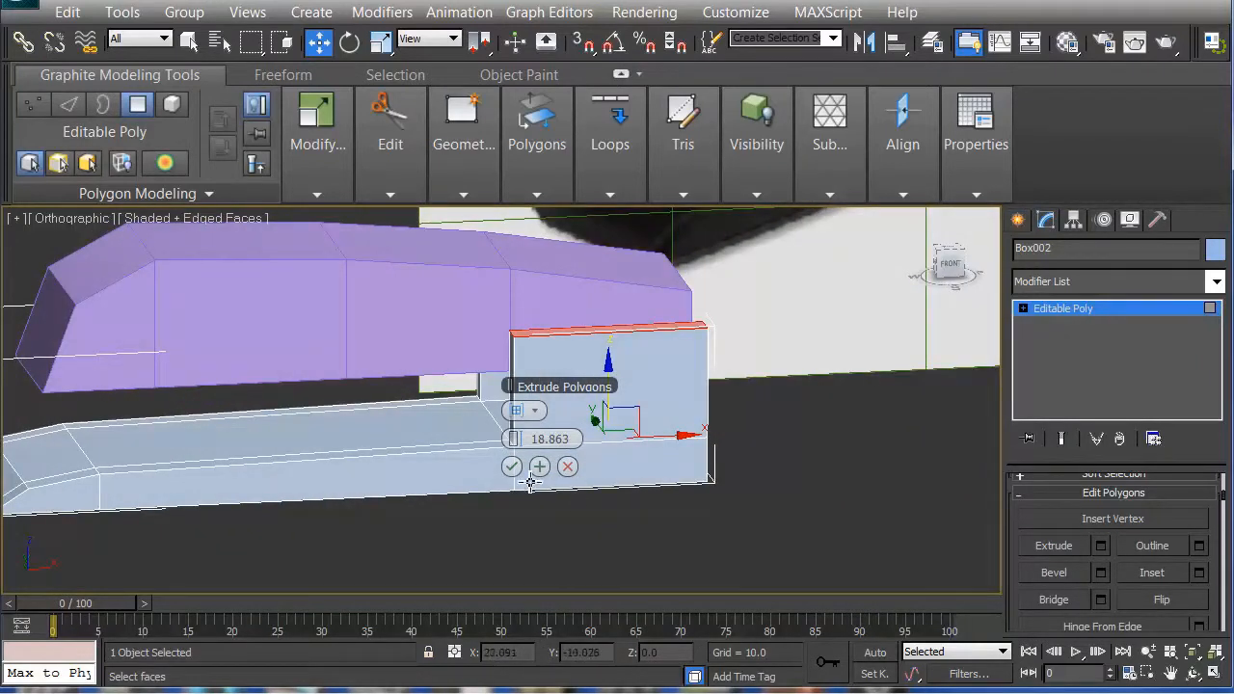
{"action": "left_click", "coordinate": [512, 467]}
{"action": "middle_click_drag", "start_coordinate": [593, 483], "coordinate": [669, 433], "text": "alt"}
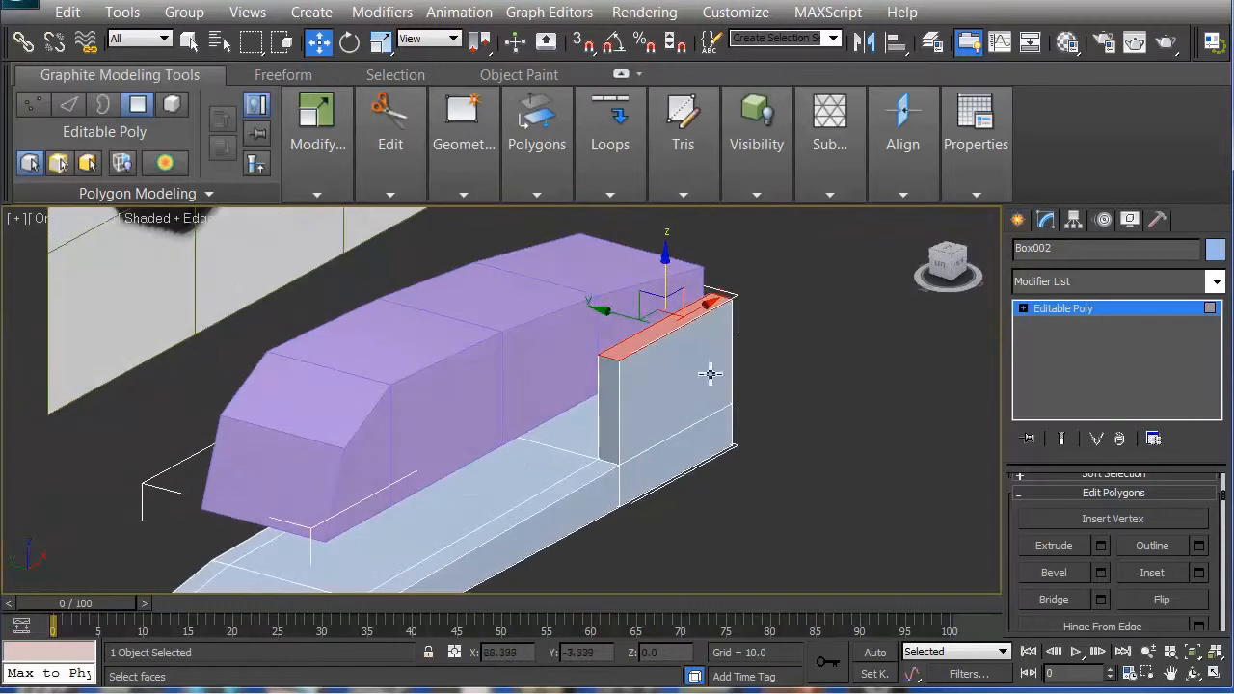
{"action": "right_click", "coordinate": [721, 286]}
{"action": "right_click", "coordinate": [752, 346]}
{"action": "left_click", "coordinate": [712, 404]}
{"action": "left_click", "coordinate": [748, 362]}
{"action": "mouse_move", "coordinate": [758, 350]}
{"action": "middle_mouse_down", "text": "alt"}
{"action": "mouse_move", "coordinate": [845, 309]}
{"action": "mouse_move", "coordinate": [705, 337]}
{"action": "mouse_move", "coordinate": [681, 310]}
{"action": "mouse_move", "coordinate": [729, 283]}
{"action": "mouse_move", "coordinate": [771, 281]}
{"action": "mouse_move", "coordinate": [749, 322]}
{"action": "mouse_move", "coordinate": [704, 338]}
{"action": "mouse_move", "coordinate": [742, 349]}
{"action": "middle_mouse_up", "text": "alt"}
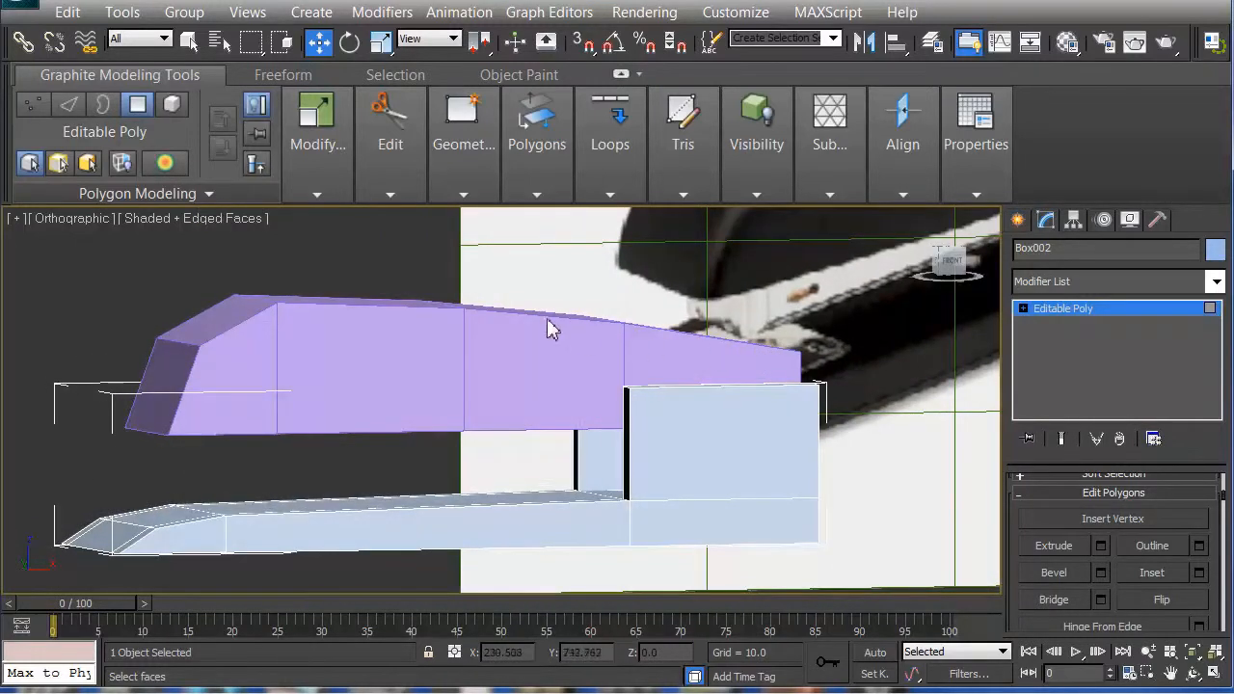
{"action": "right_click", "coordinate": [292, 308]}
{"action": "left_click", "coordinate": [235, 349]}
{"action": "left_click", "coordinate": [208, 364]}
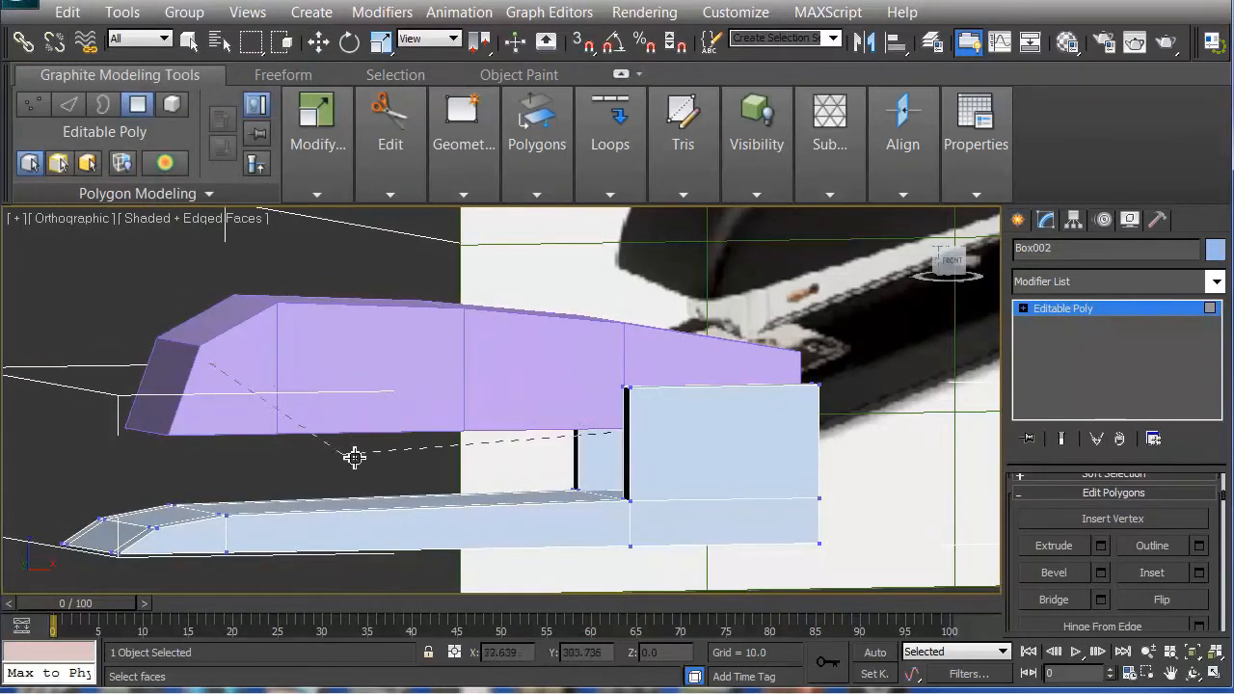
{"action": "right_click", "coordinate": [391, 444]}
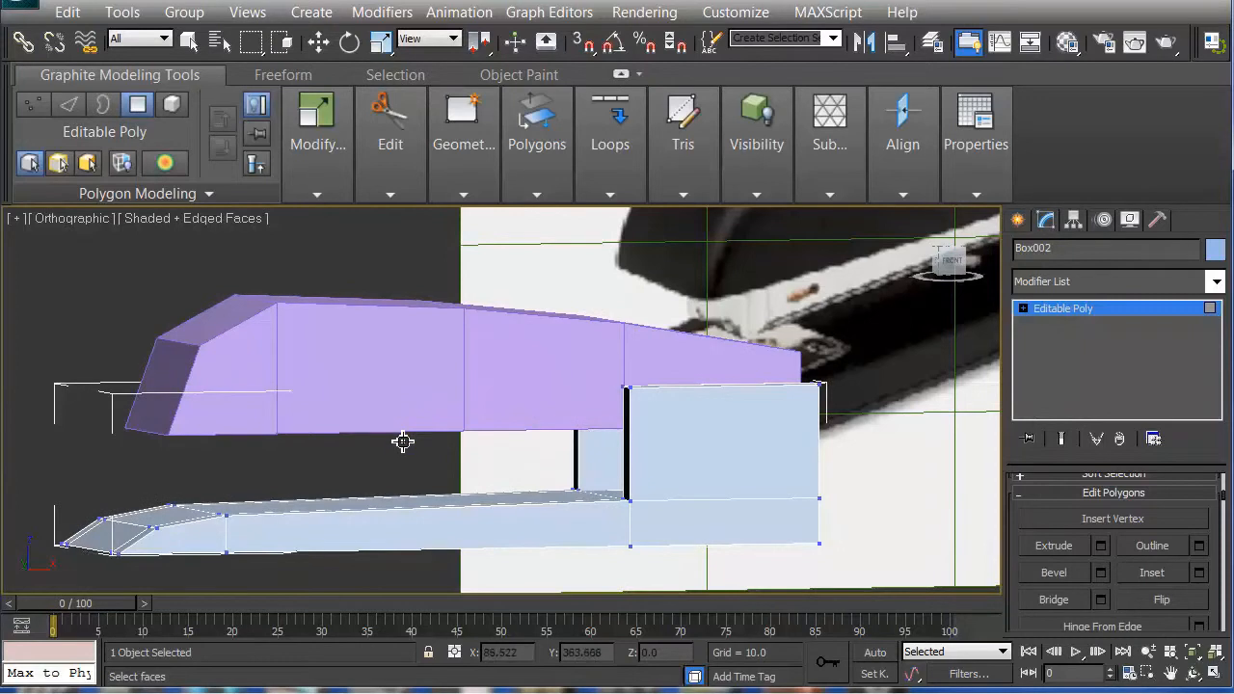
Finish sub-object editing of the base and switch to vertex editing on the purple upper body
{"action": "left_click", "coordinate": [1023, 309]}
{"action": "left_click", "coordinate": [1066, 308]}
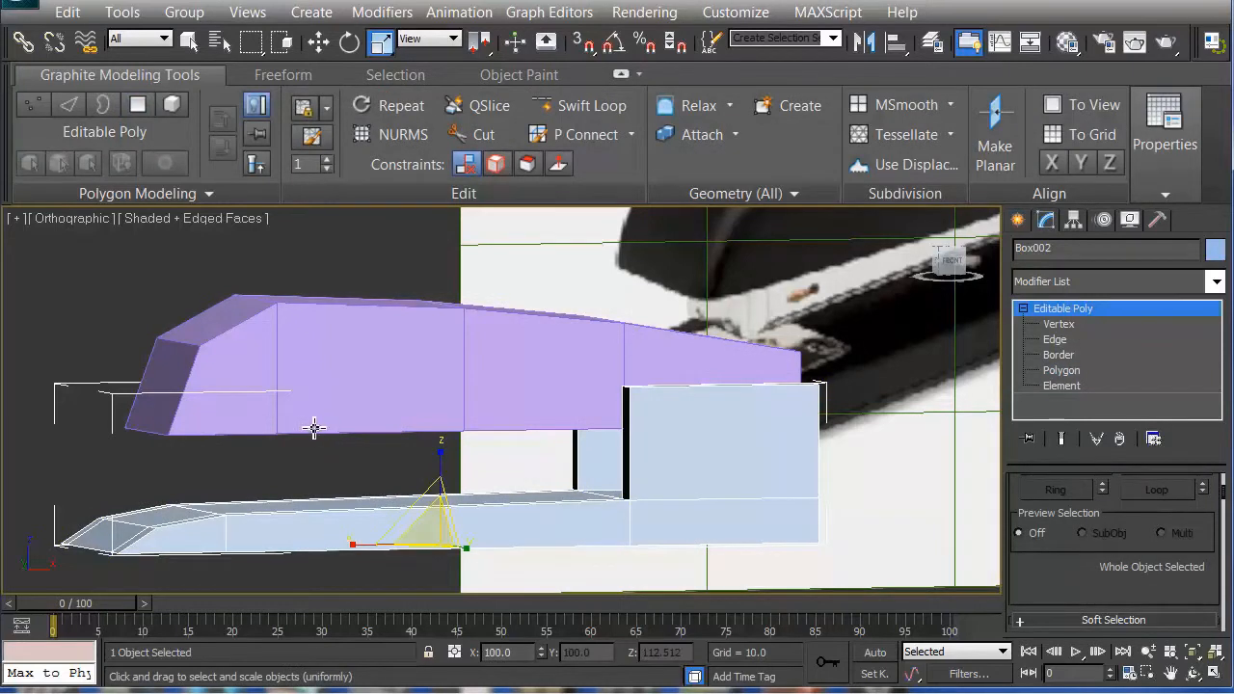
{"action": "left_click", "coordinate": [316, 429]}
{"action": "middle_click_drag", "start_coordinate": [623, 414], "coordinate": [588, 425], "text": "alt"}
{"action": "left_click", "coordinate": [1023, 309]}
{"action": "left_click", "coordinate": [1059, 324]}
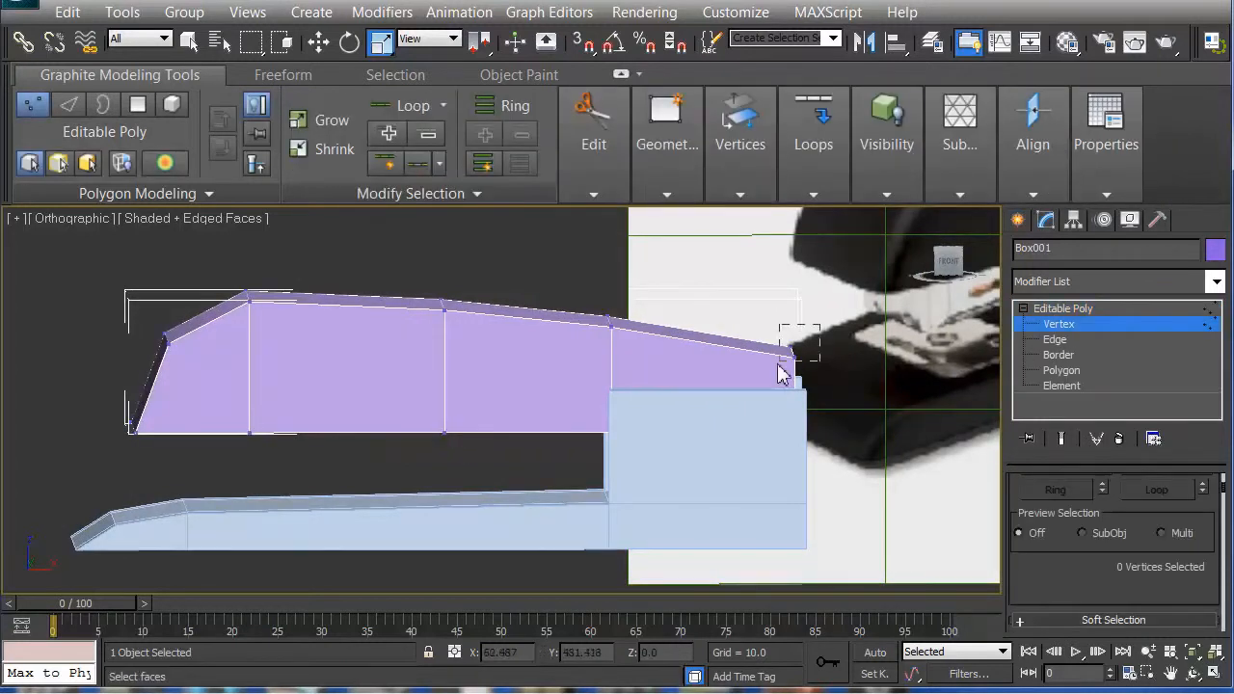
Select the two top vertices at the purple body's rear end and move them down along Z to steepen the rear slope
{"action": "left_click_drag", "start_coordinate": [800, 347], "coordinate": [742, 387]}
{"action": "key", "text": "w"}
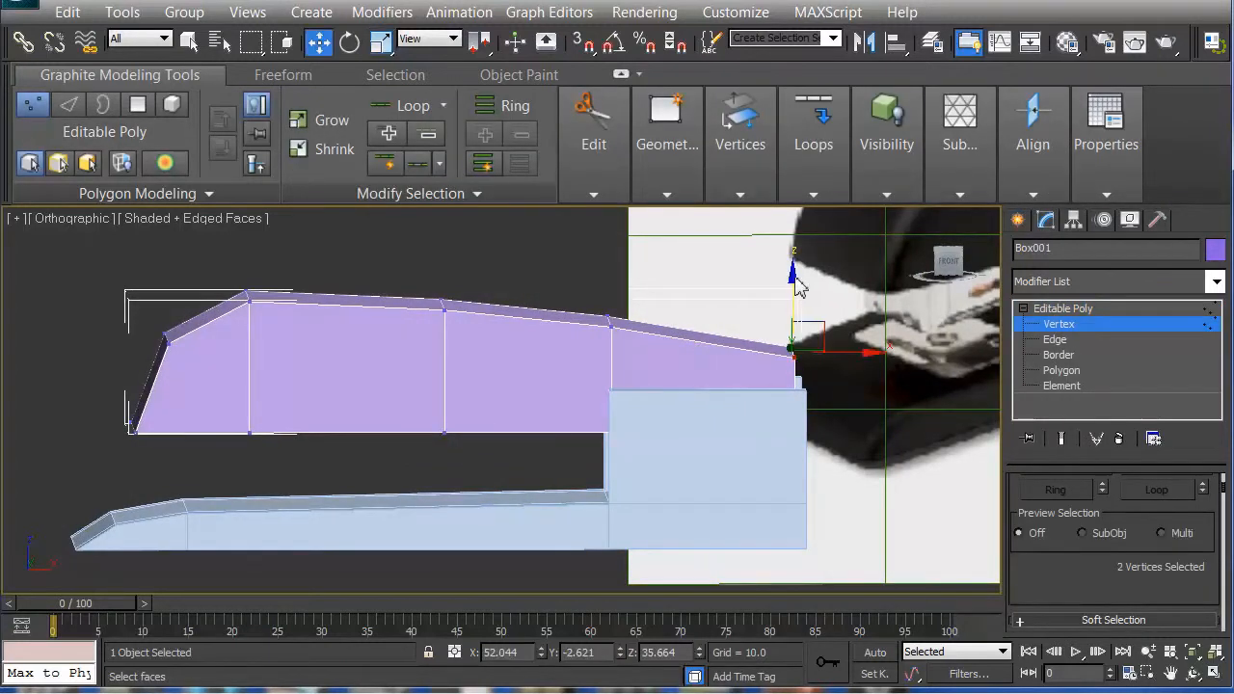
{"action": "left_click_drag", "start_coordinate": [794, 277], "coordinate": [794, 304]}
Lower the two top vertices of the purple body's rearmost inner loop to about Z 40.968, then leave vertex editing
{"action": "left_click_drag", "start_coordinate": [586, 345], "coordinate": [584, 341]}
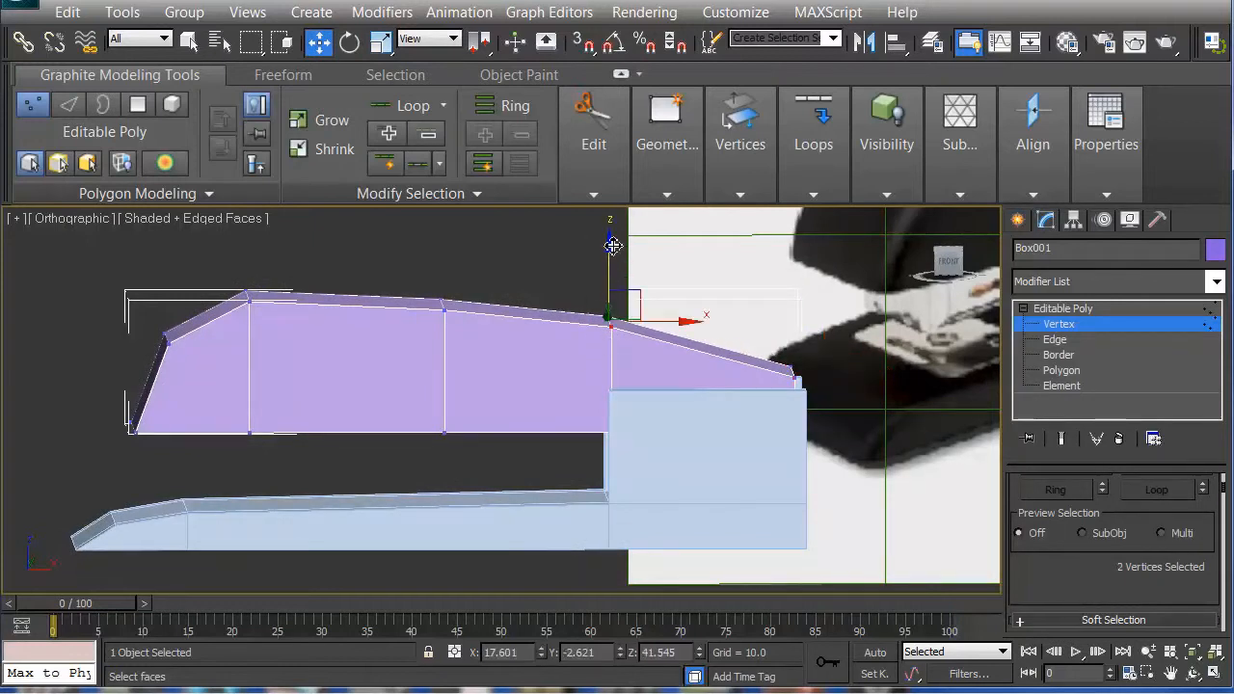
{"action": "left_click_drag", "start_coordinate": [613, 246], "coordinate": [613, 250]}
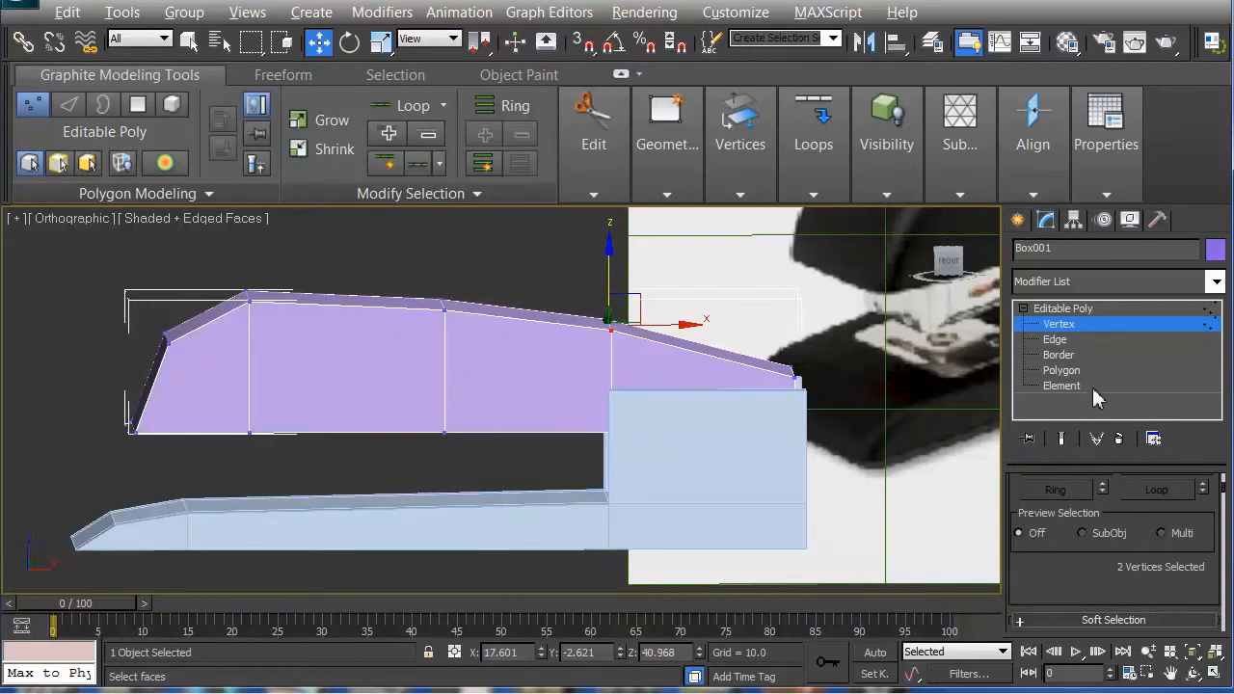
{"action": "left_click", "coordinate": [1028, 310]}
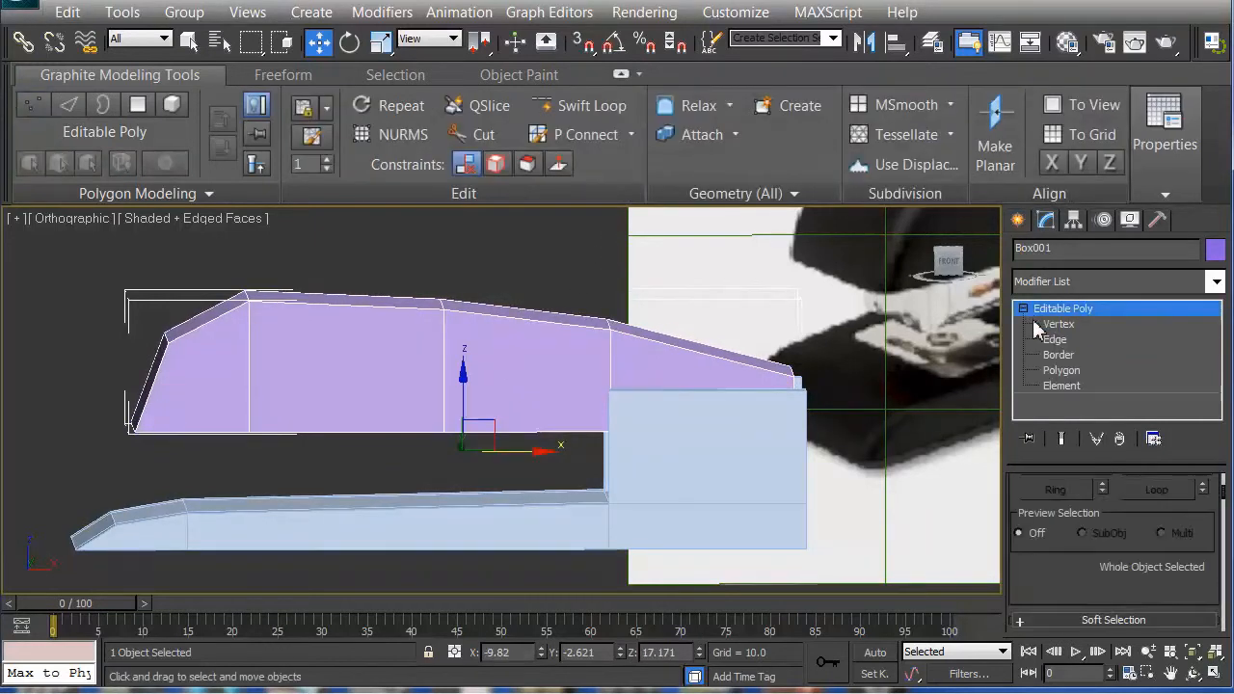
{"action": "left_click", "coordinate": [1024, 309]}
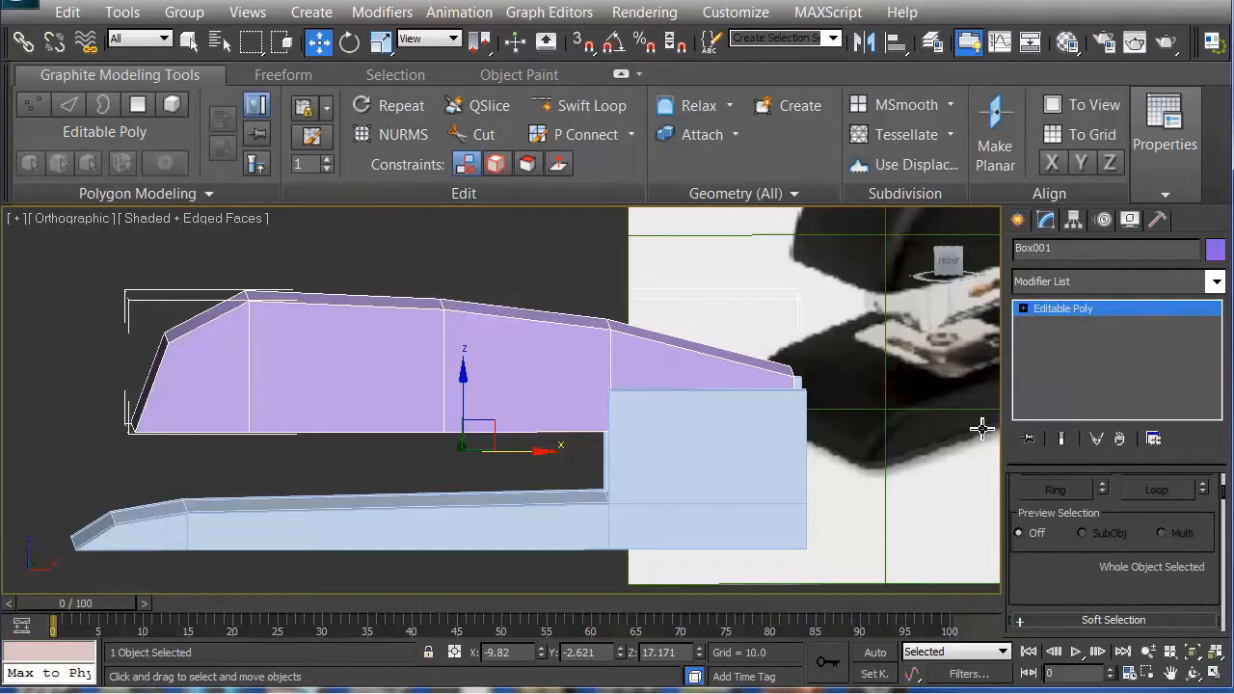
{"action": "middle_click_drag", "start_coordinate": [975, 445], "coordinate": [344, 395], "text": "alt"}
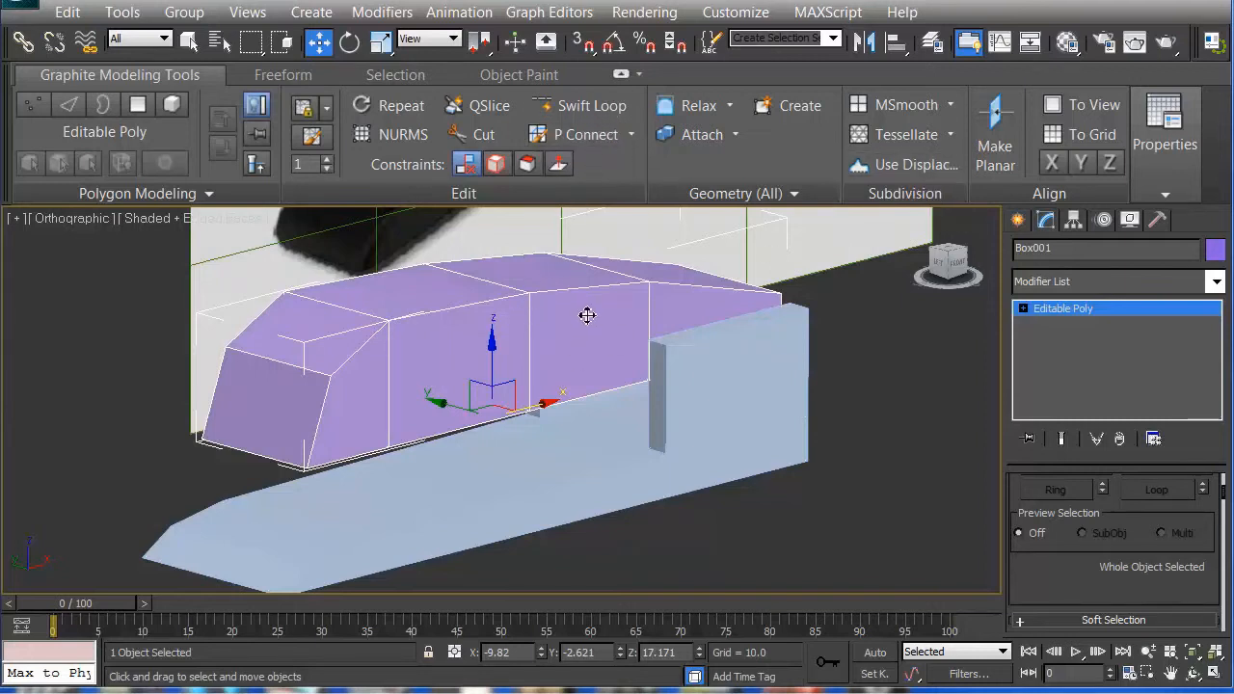
Return the purple body to Vertex level and bring its selection options into view
{"action": "left_click", "coordinate": [1023, 308]}
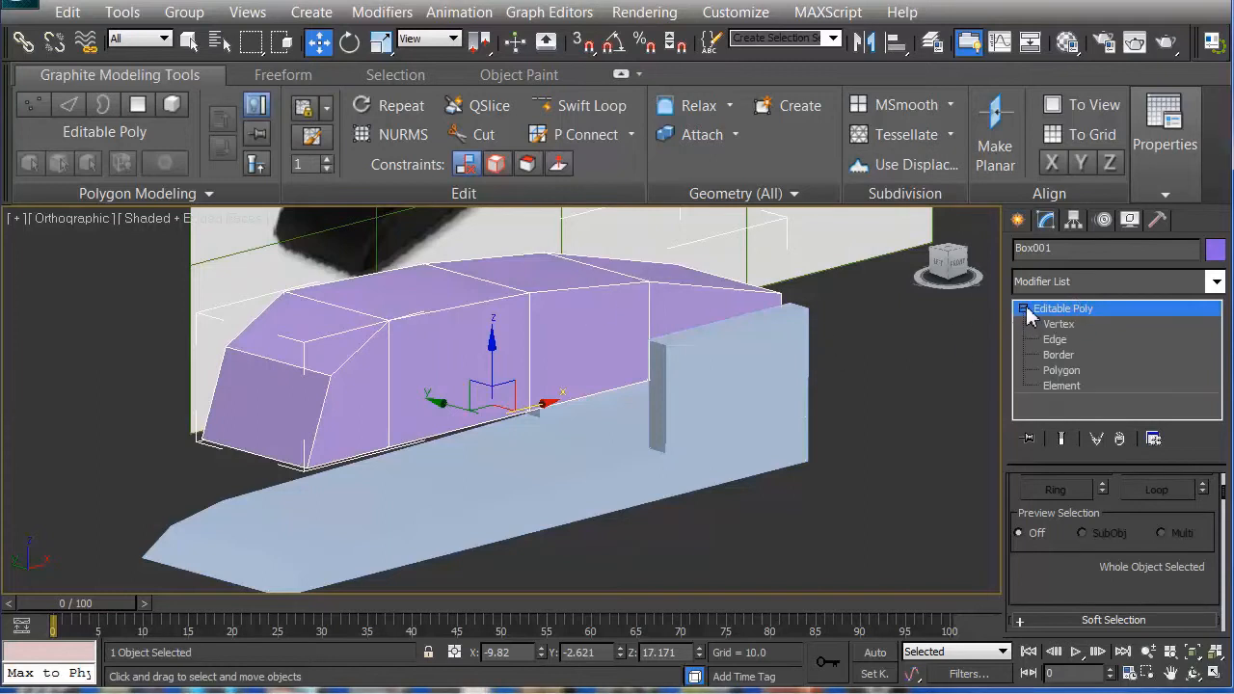
{"action": "left_click", "coordinate": [1023, 309]}
{"action": "left_click", "coordinate": [1024, 309]}
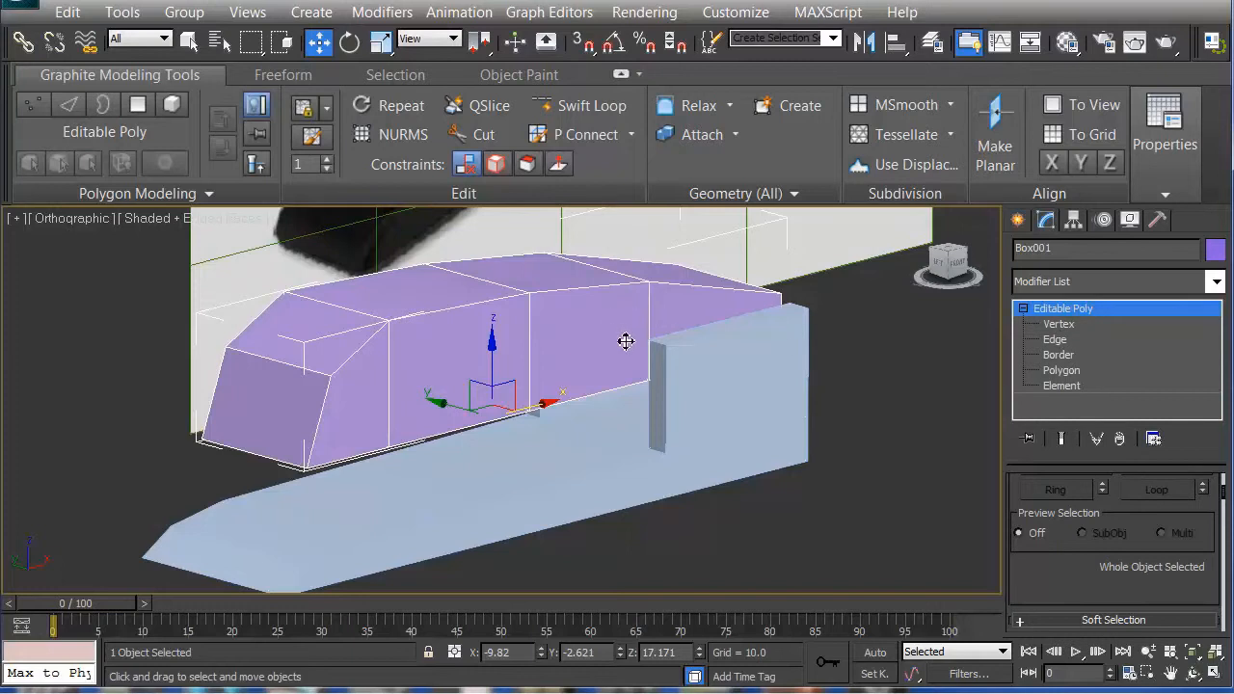
{"action": "left_click", "coordinate": [1065, 323]}
{"action": "left_click", "coordinate": [1044, 309]}
{"action": "left_click", "coordinate": [1062, 325]}
{"action": "key", "text": "1"}
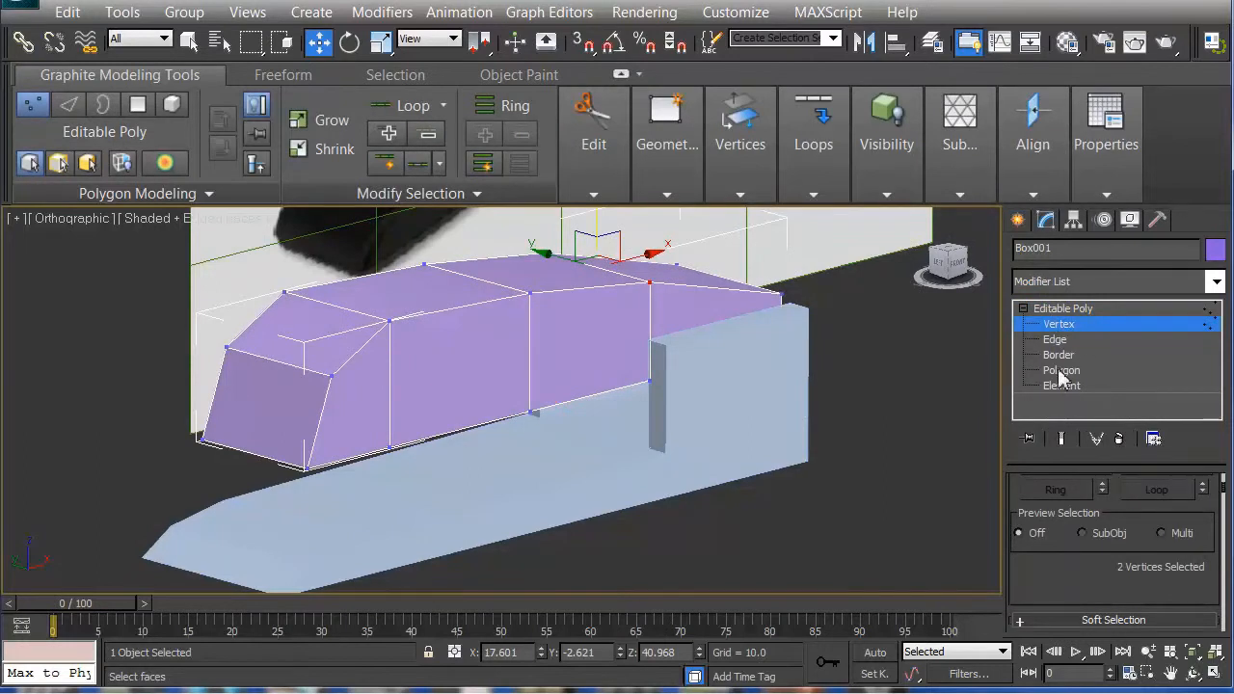
{"action": "left_click_drag", "start_coordinate": [1219, 514], "coordinate": [1219, 549]}
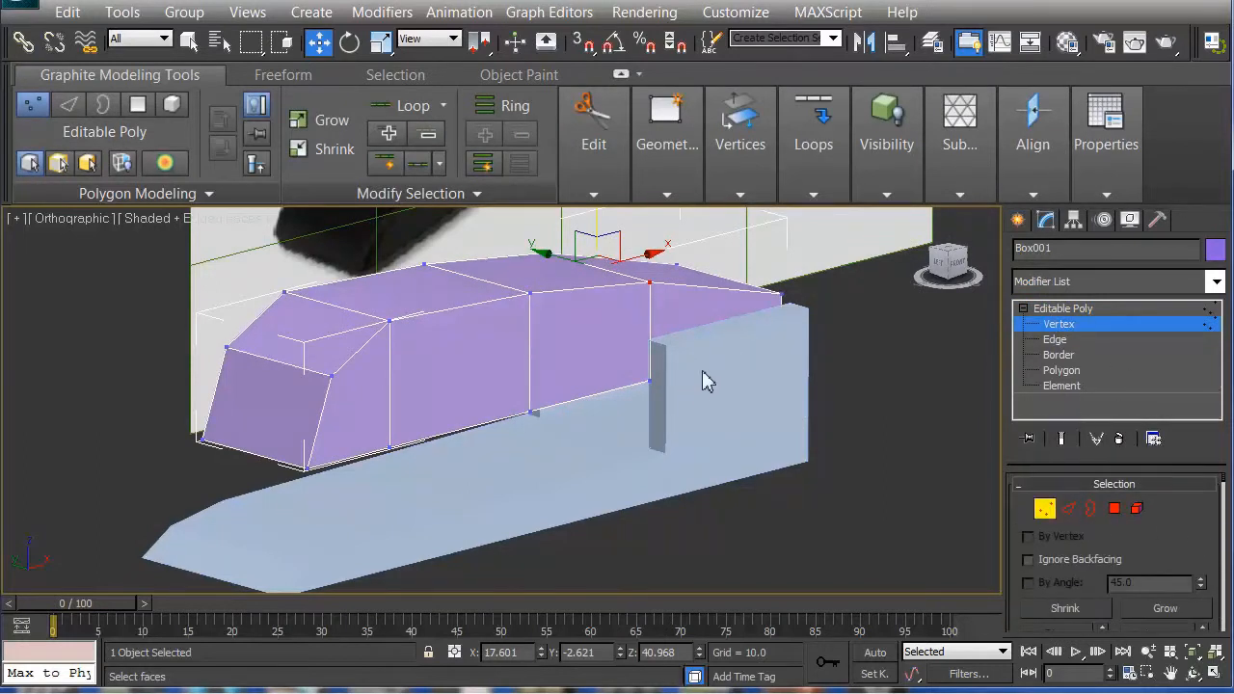
{"action": "middle_click_drag", "start_coordinate": [637, 307], "coordinate": [827, 389], "text": "alt"}
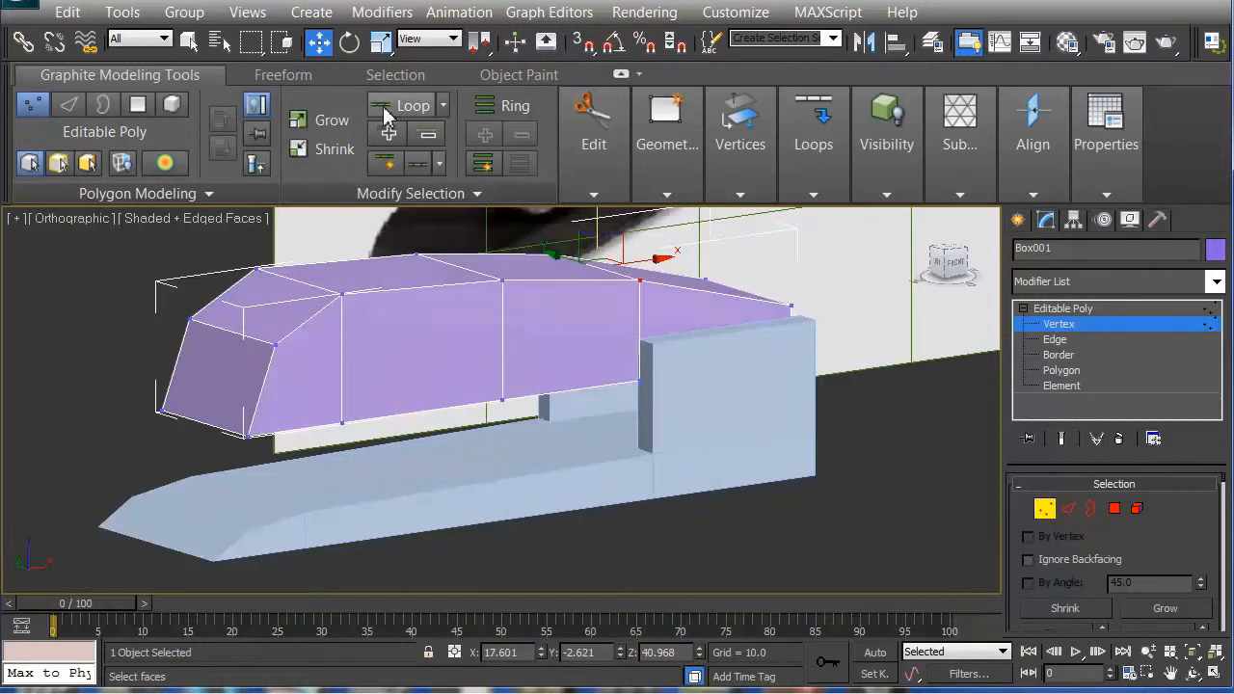
Clear the vertex selection and select the second side polygon from the purple body's front at Polygon level
{"action": "left_click", "coordinate": [431, 334]}
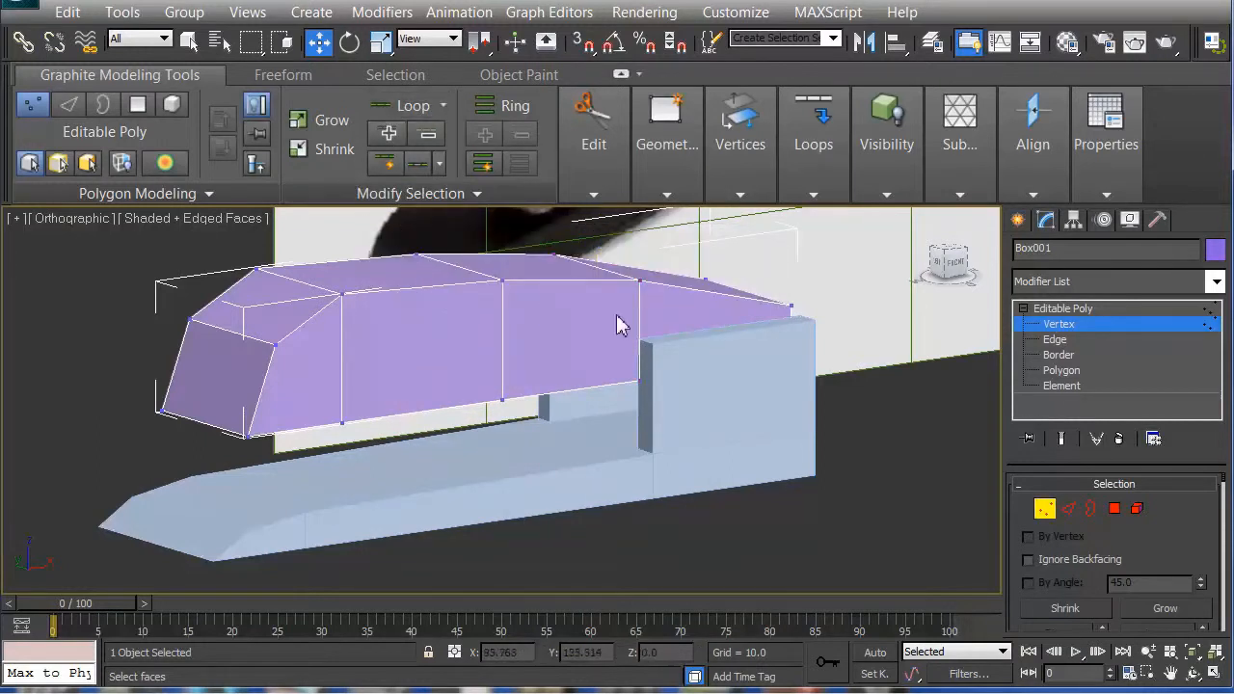
{"action": "left_click", "coordinate": [1114, 508]}
{"action": "left_click", "coordinate": [442, 343]}
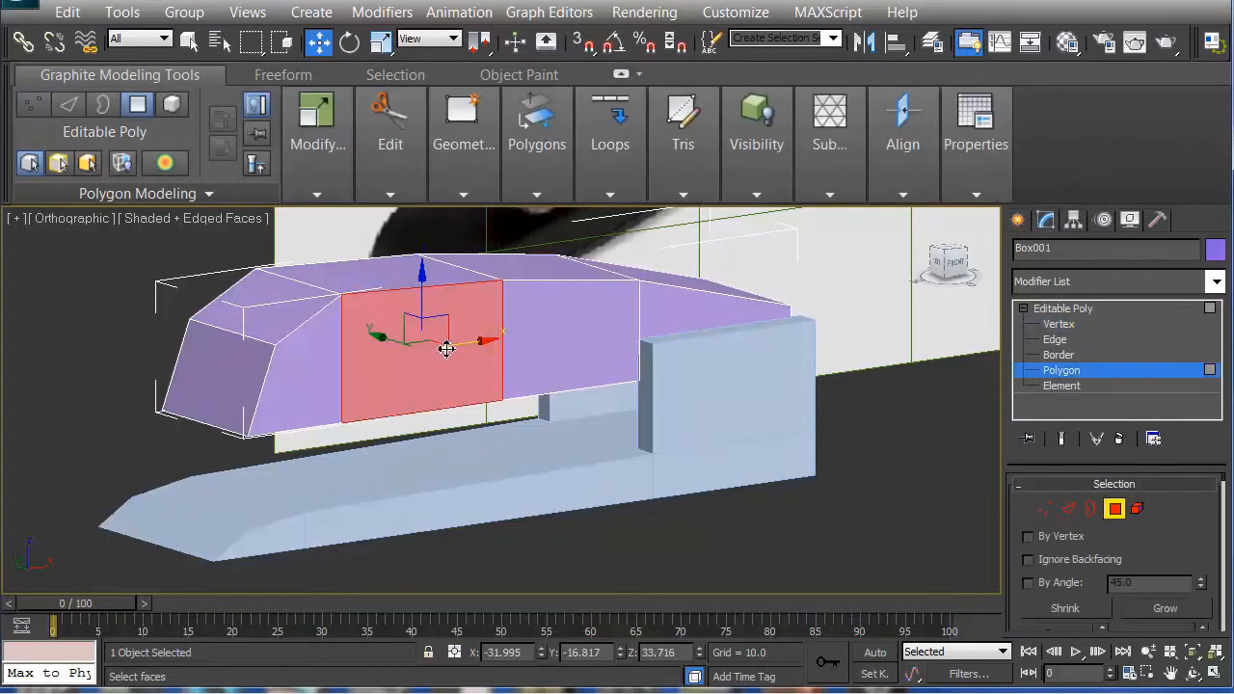
At Edge level, select the loop along the purple body's upper side edge and shrink the loop selection
{"action": "left_click", "coordinate": [1067, 510]}
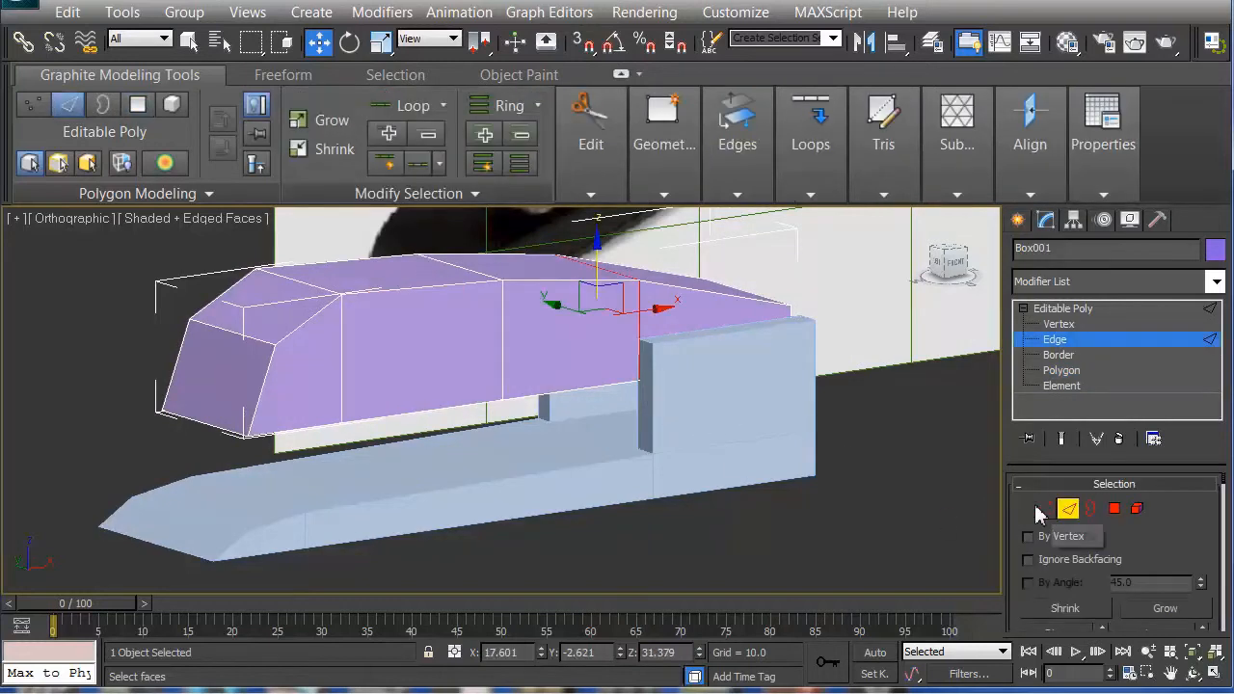
{"action": "left_click", "coordinate": [419, 283]}
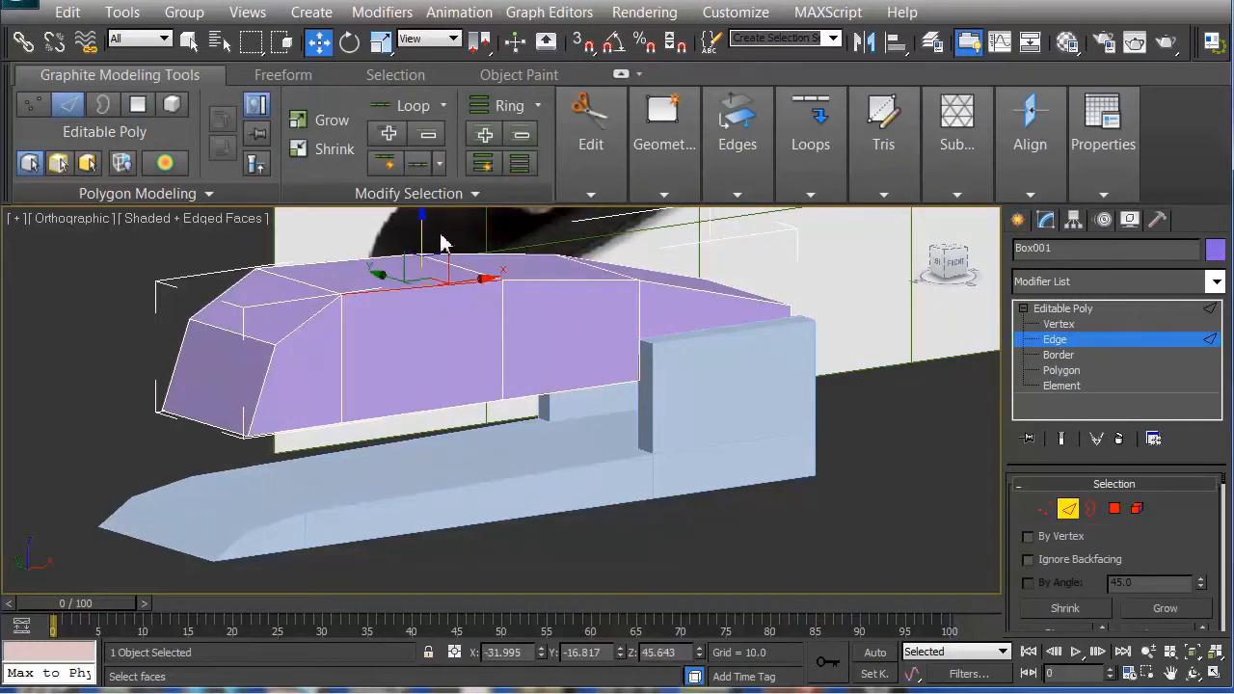
{"action": "left_click", "coordinate": [416, 108]}
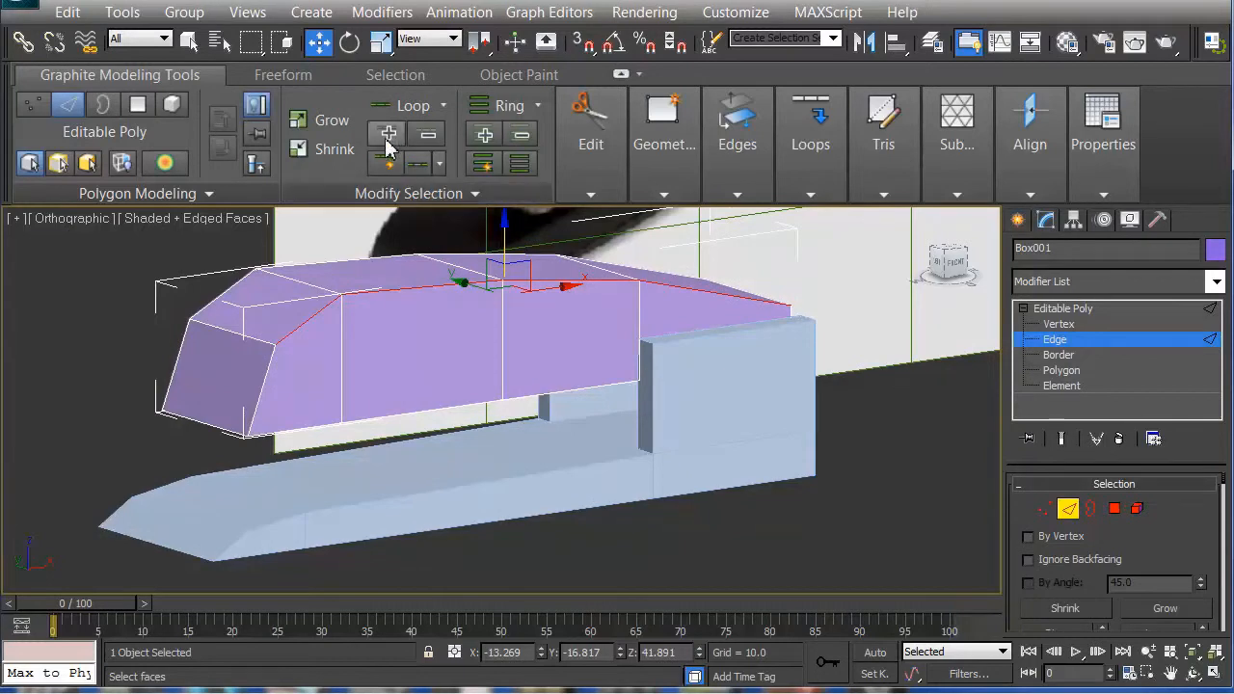
{"action": "left_click", "coordinate": [427, 136]}
{"action": "left_click", "coordinate": [427, 136]}
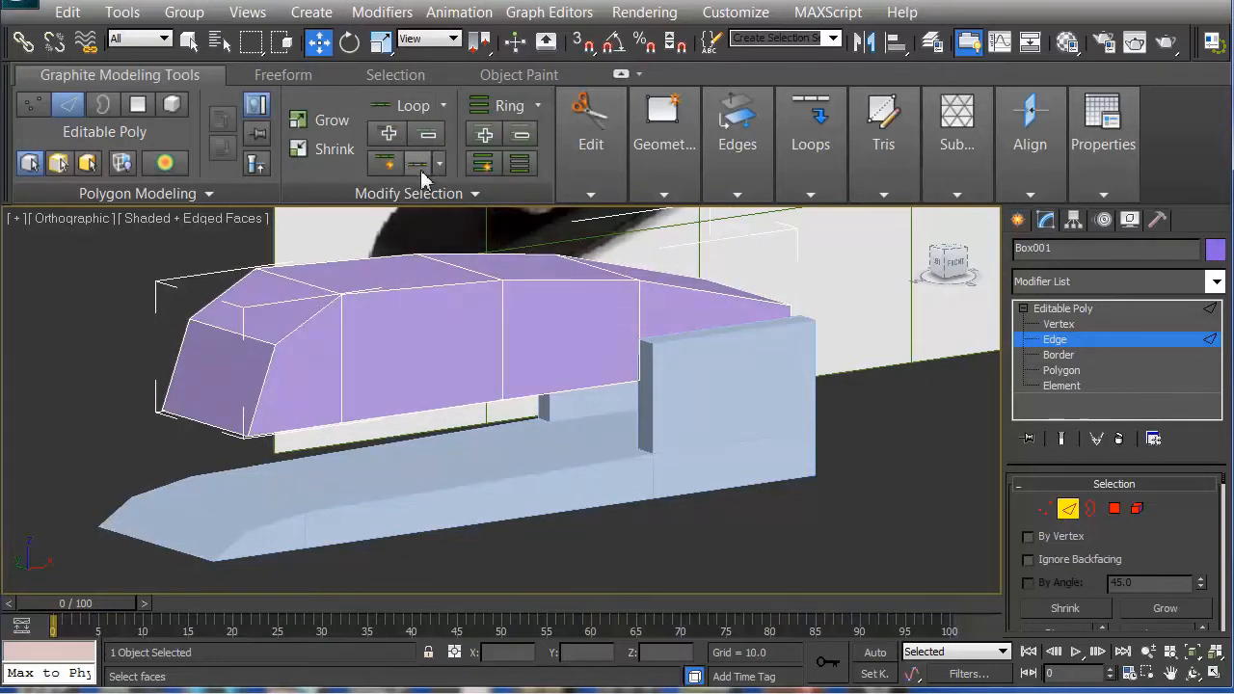
Select the upper edge of the purple body's second side face and grow the ring selection to the adjacent parallel edges
{"action": "left_click", "coordinate": [425, 286]}
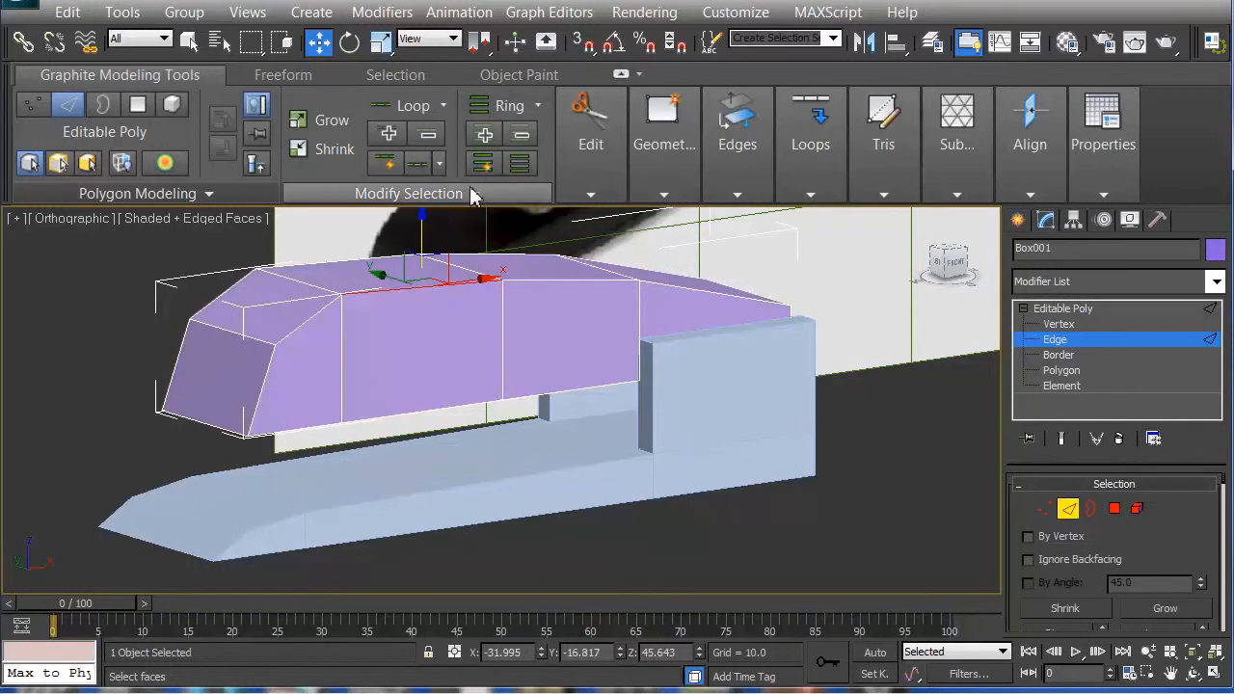
{"action": "left_click", "coordinate": [484, 134]}
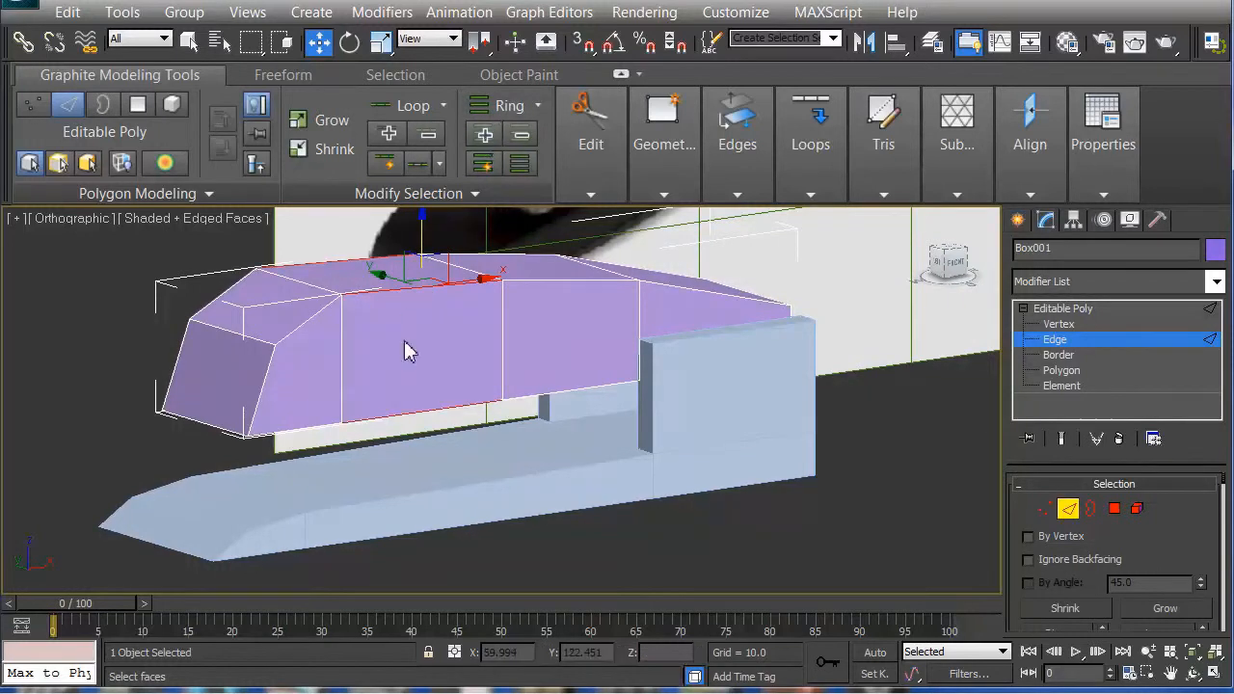
{"action": "left_click", "coordinate": [423, 404]}
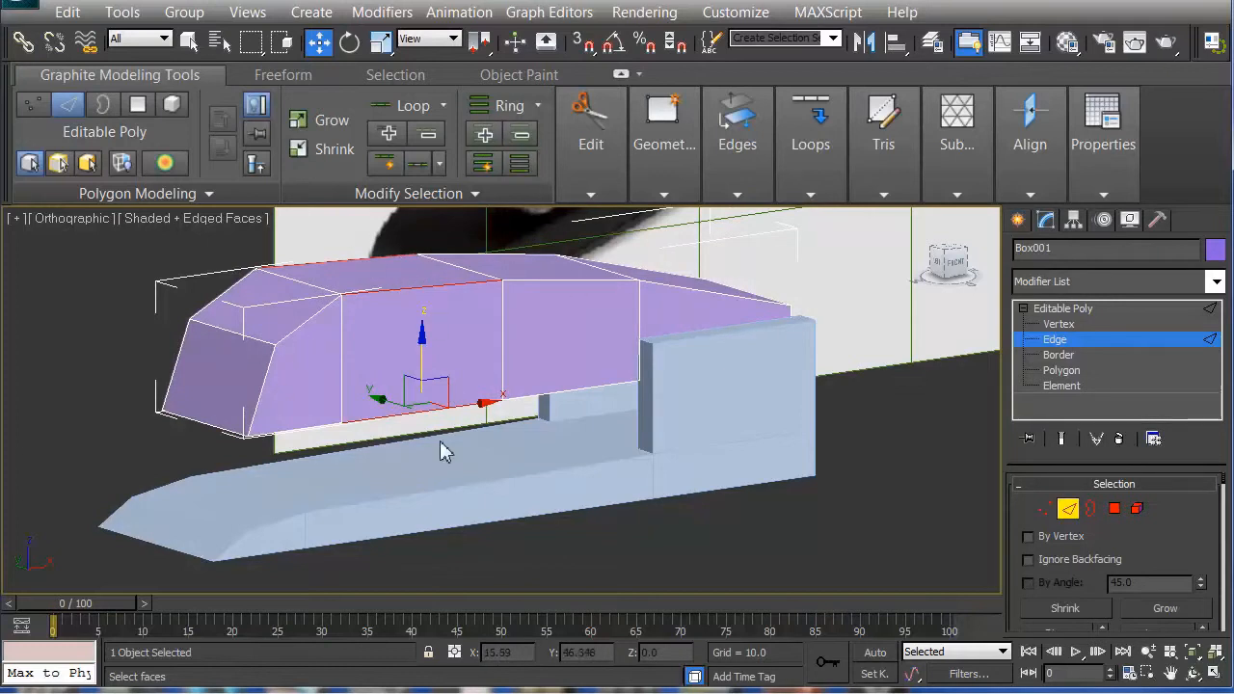
{"action": "left_click", "coordinate": [431, 274]}
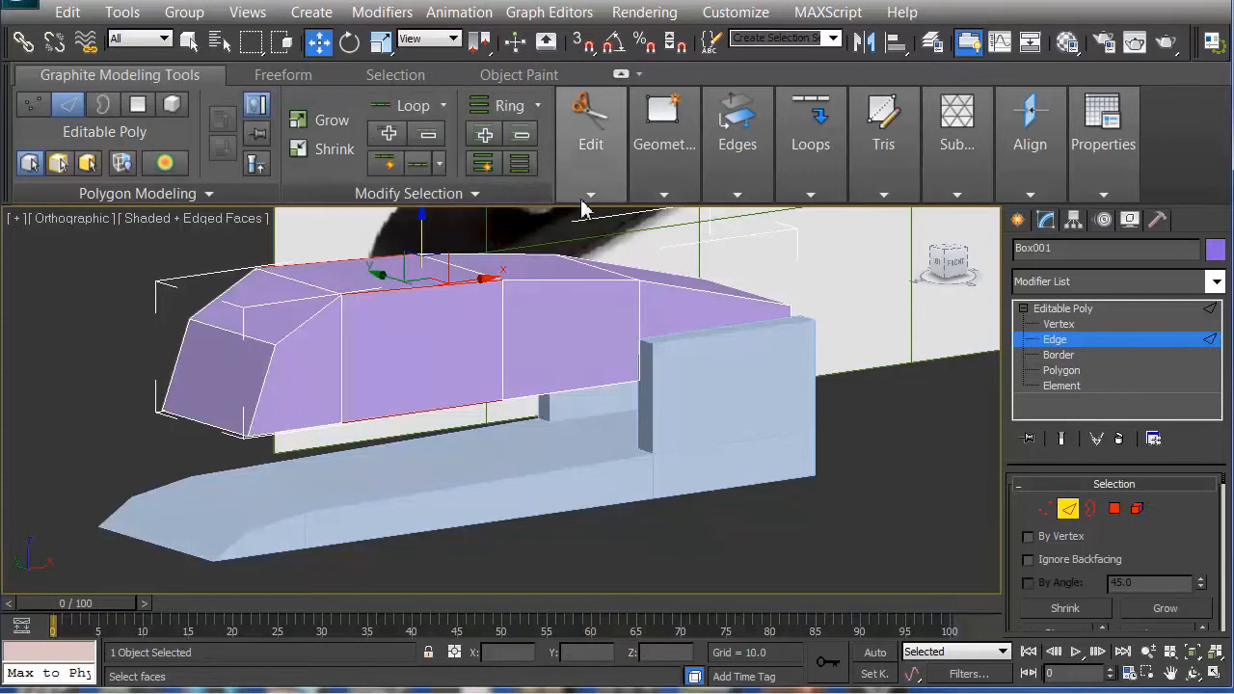
{"action": "mouse_move", "coordinate": [592, 196]}
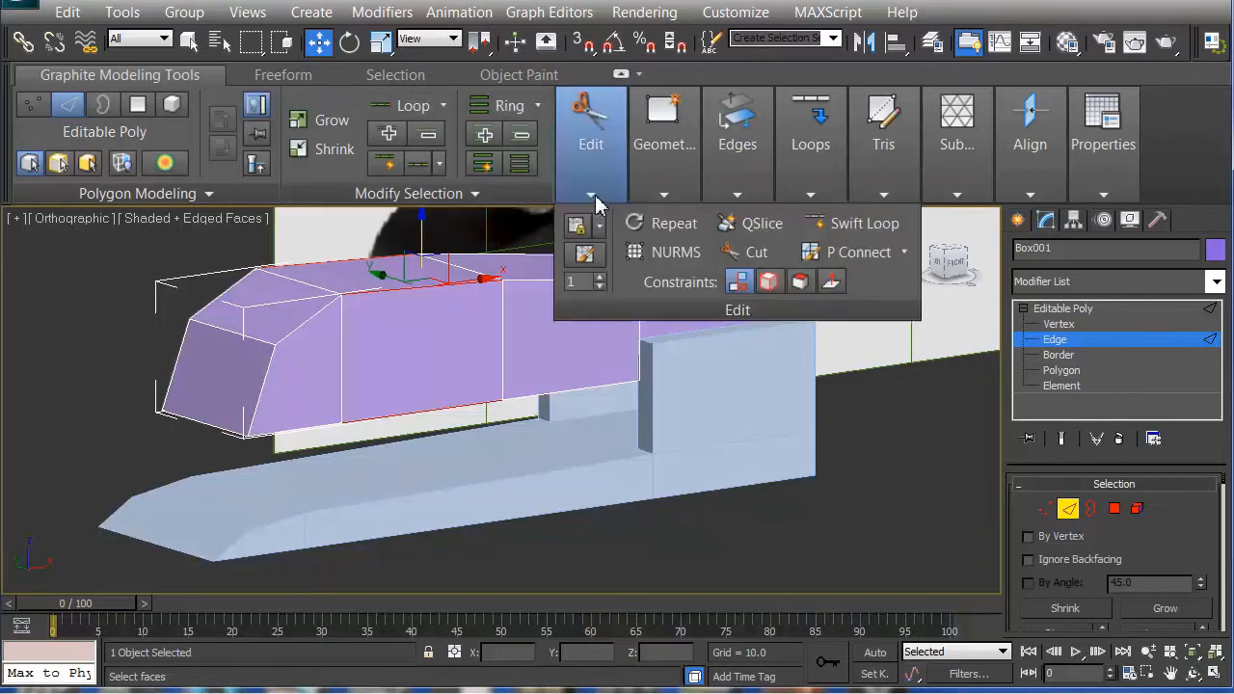